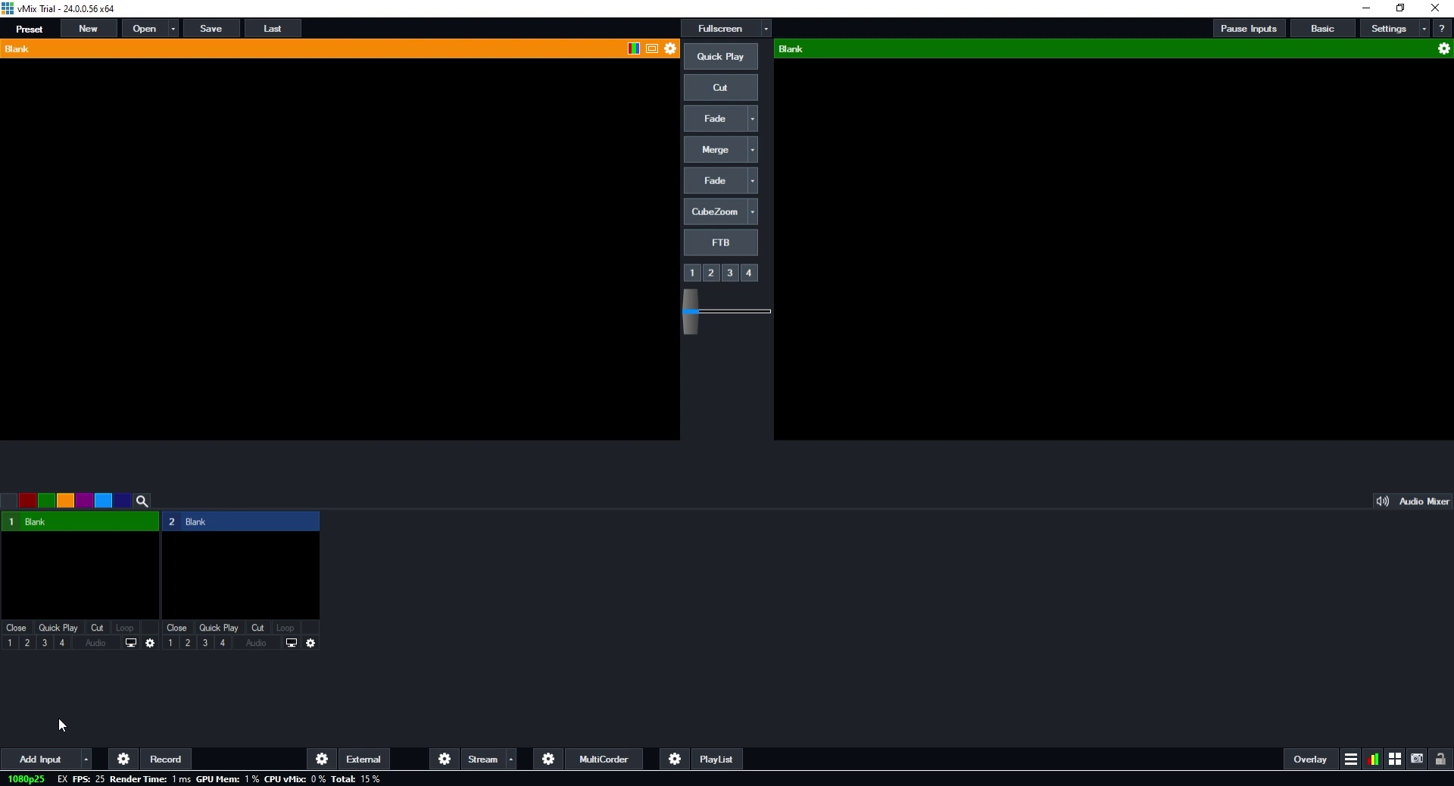
Add a title input using the GT Title template "Title 0- The Classic Blue".
click(41, 758)
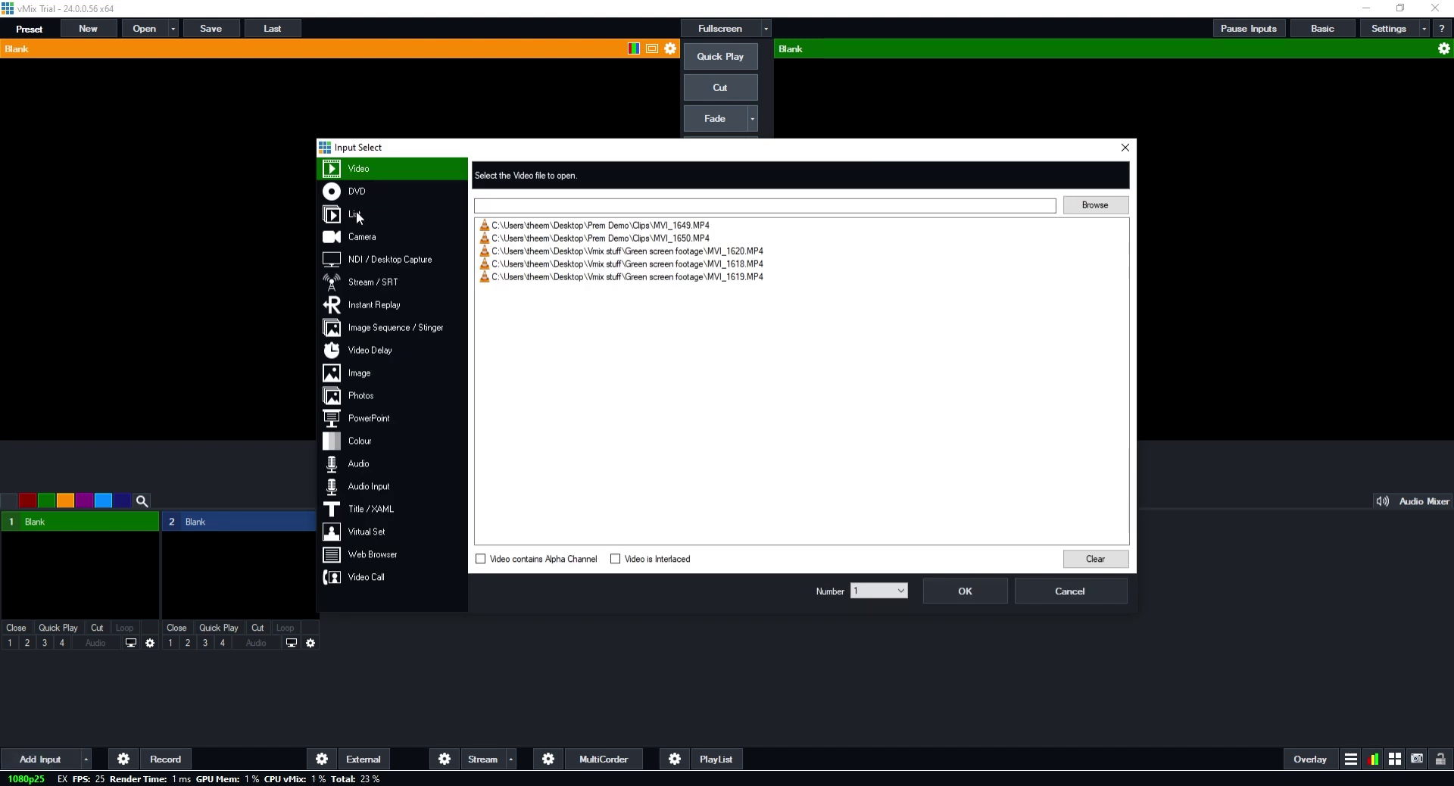
click(359, 512)
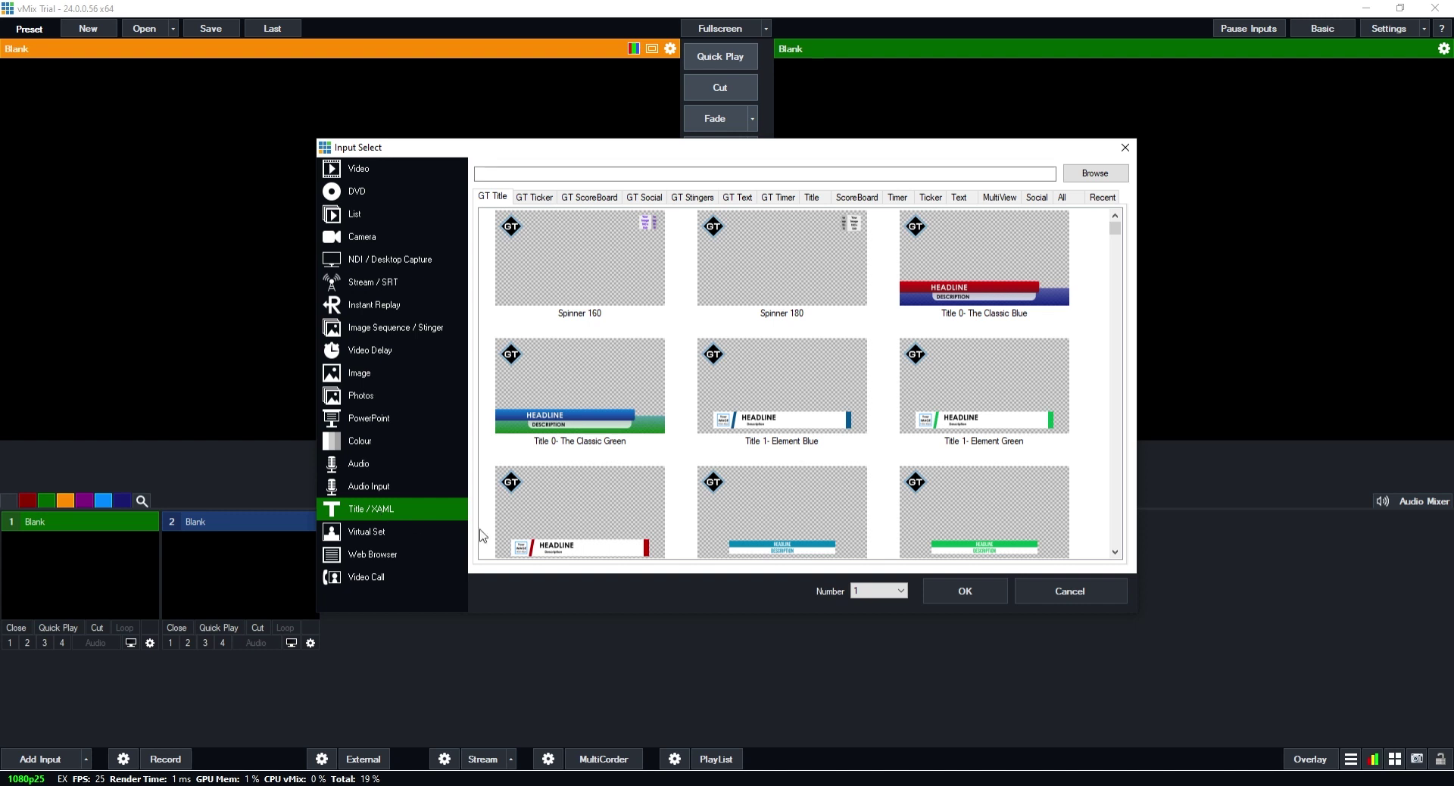
scroll(815, 326, down, 10)
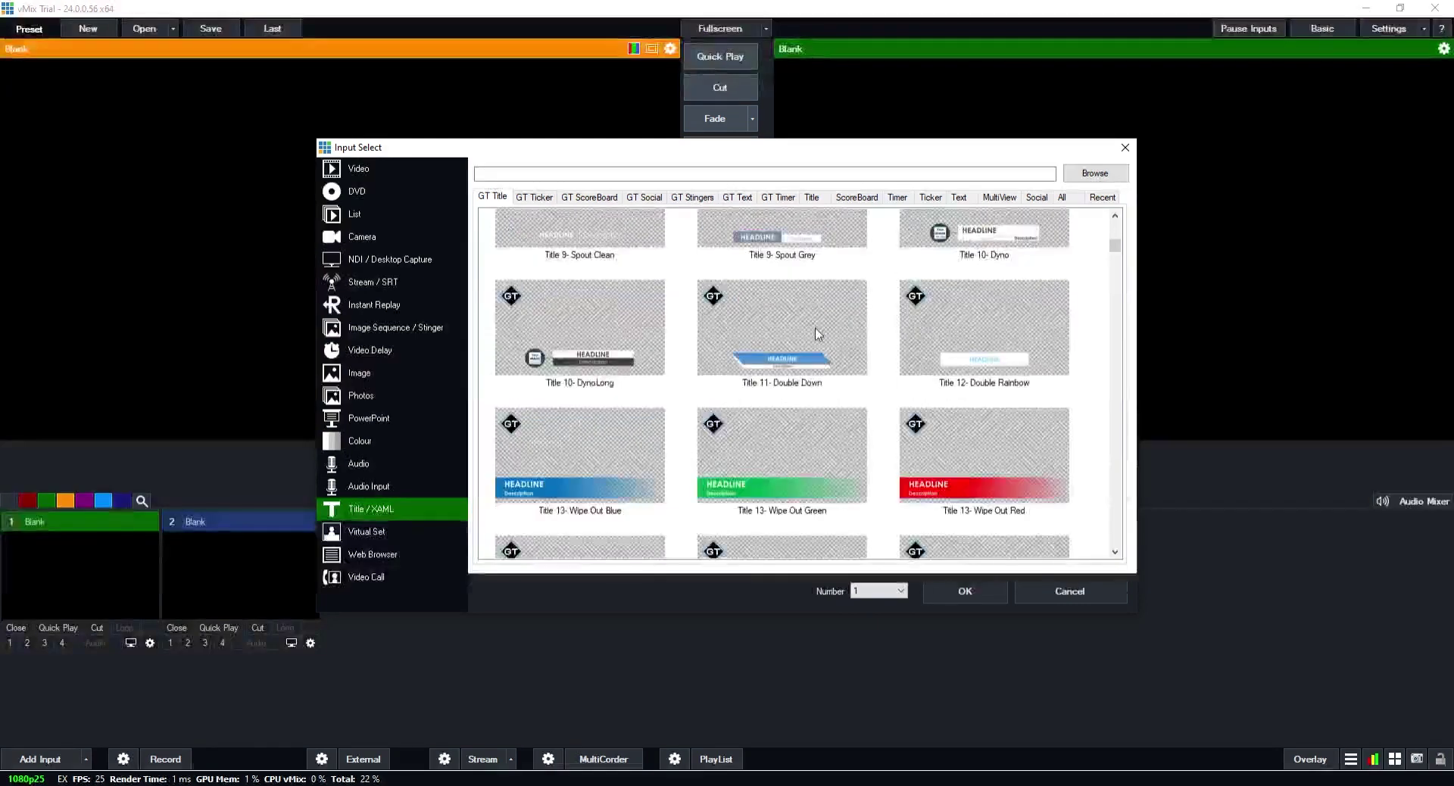
scroll(809, 411, down, 15)
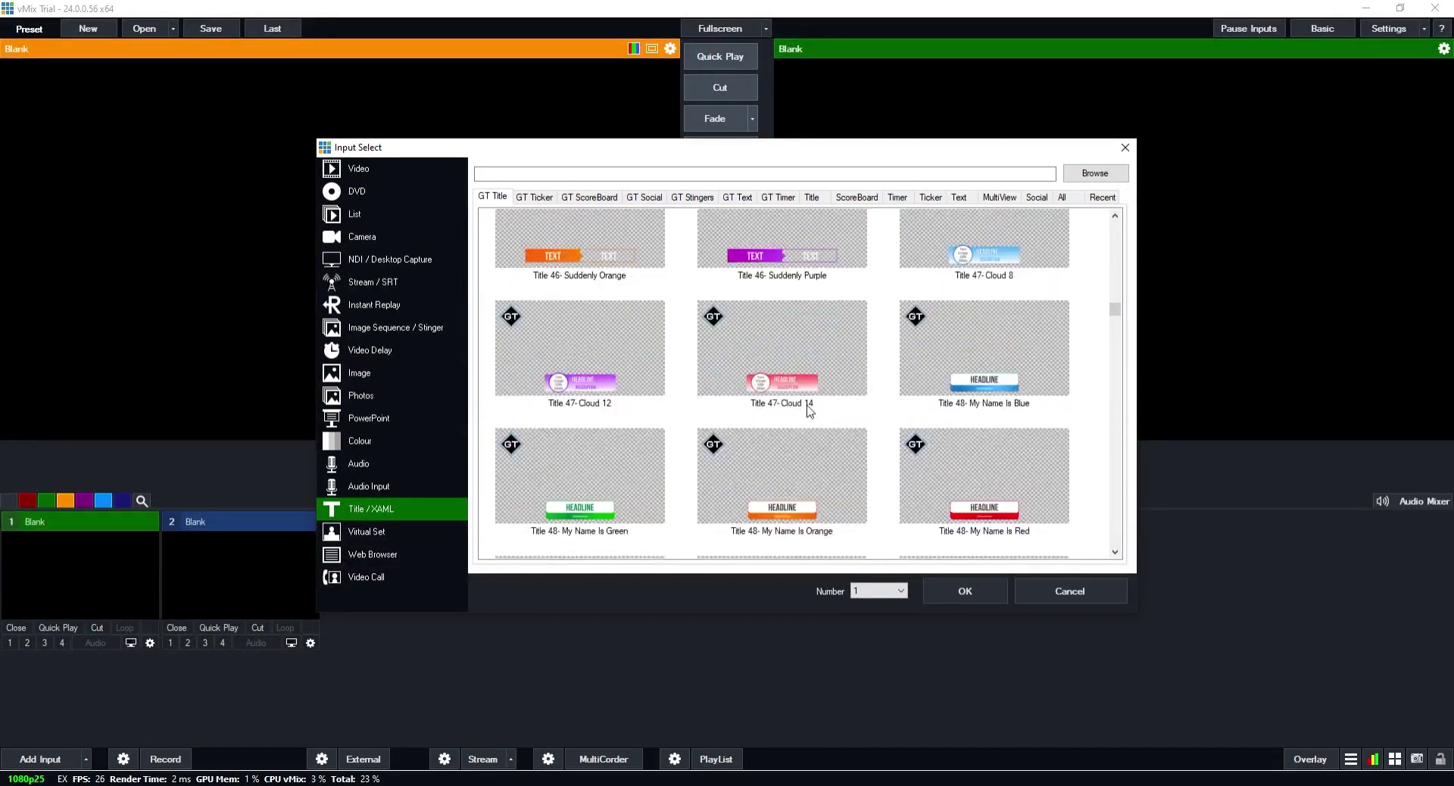
scroll(810, 411, down, 8)
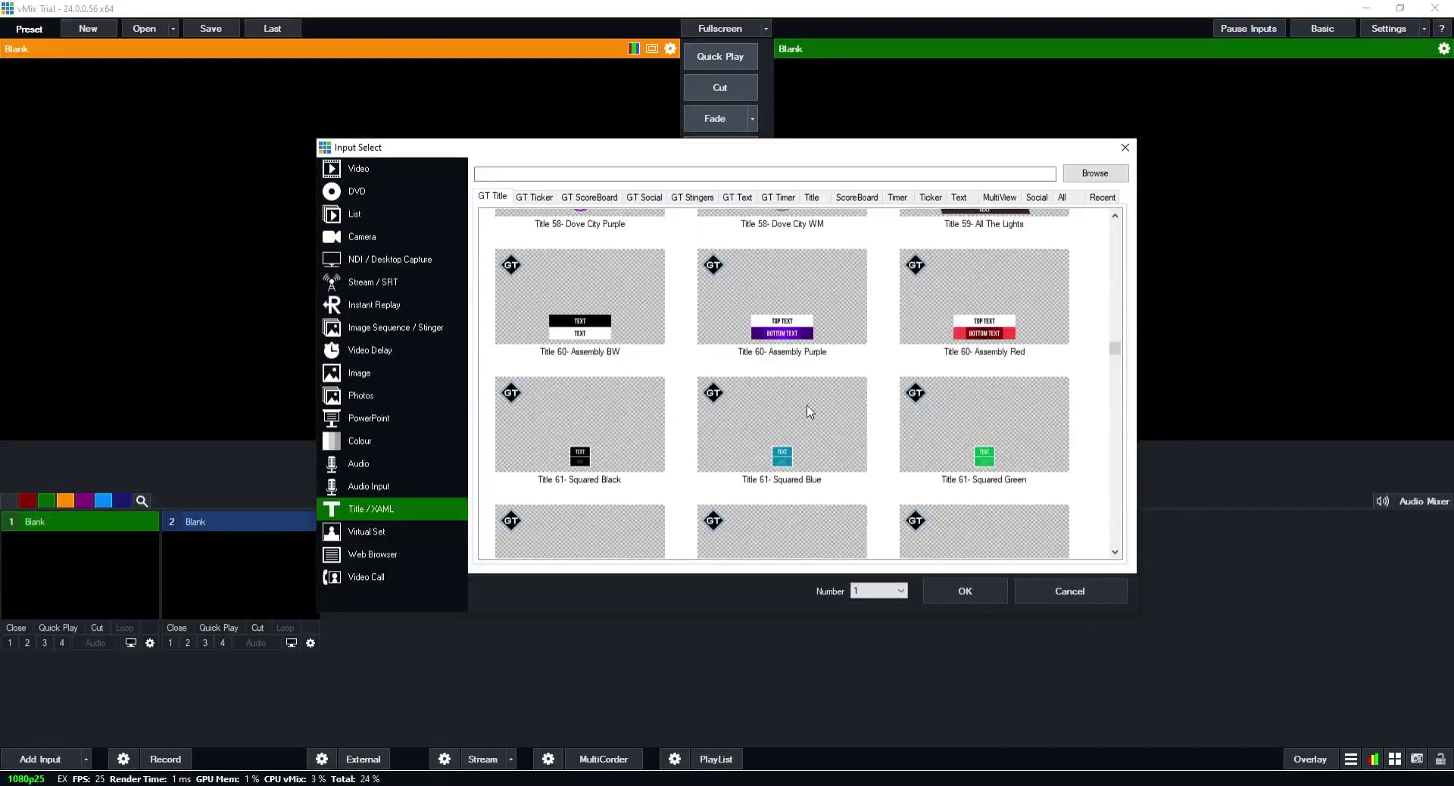
scroll(809, 411, up, 20)
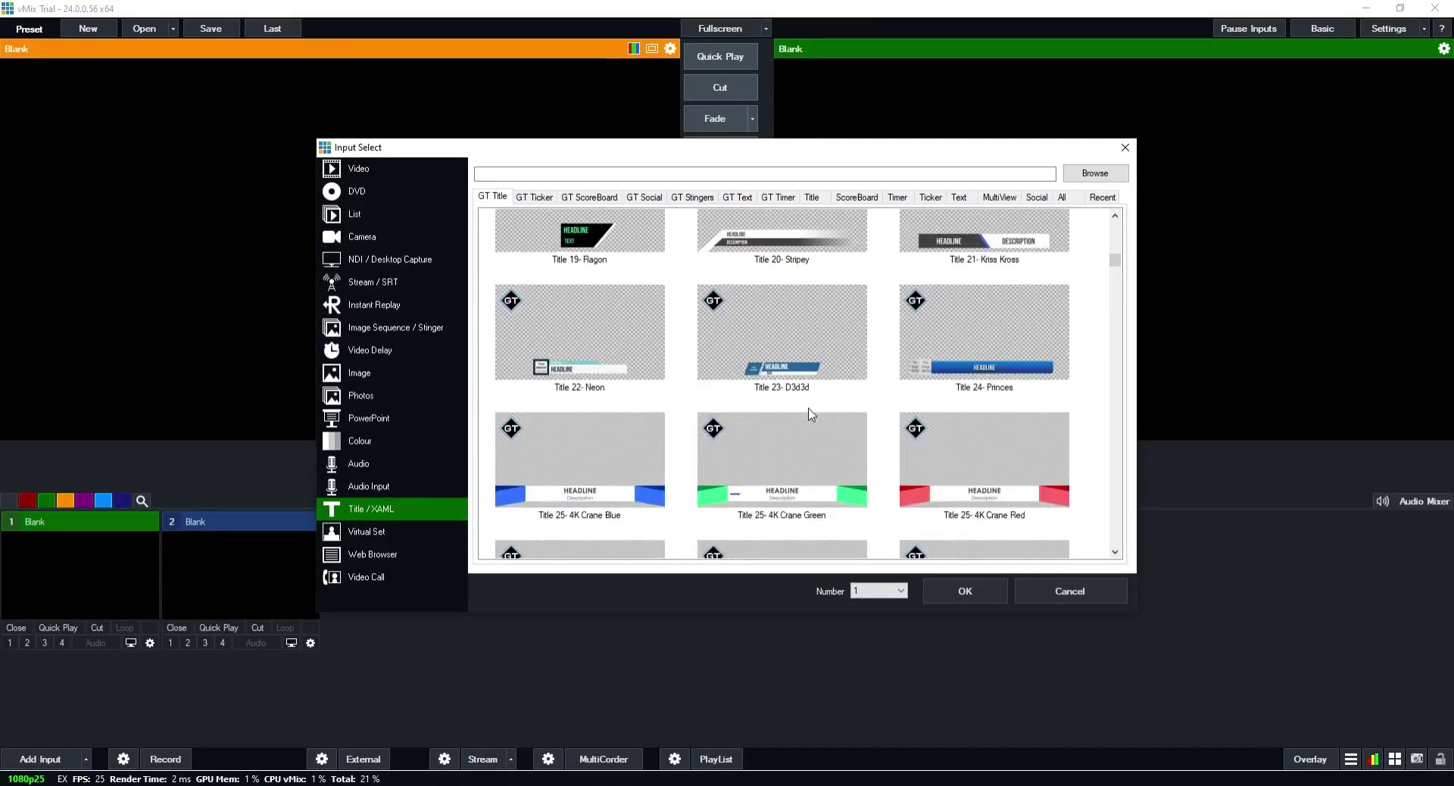
click(979, 279)
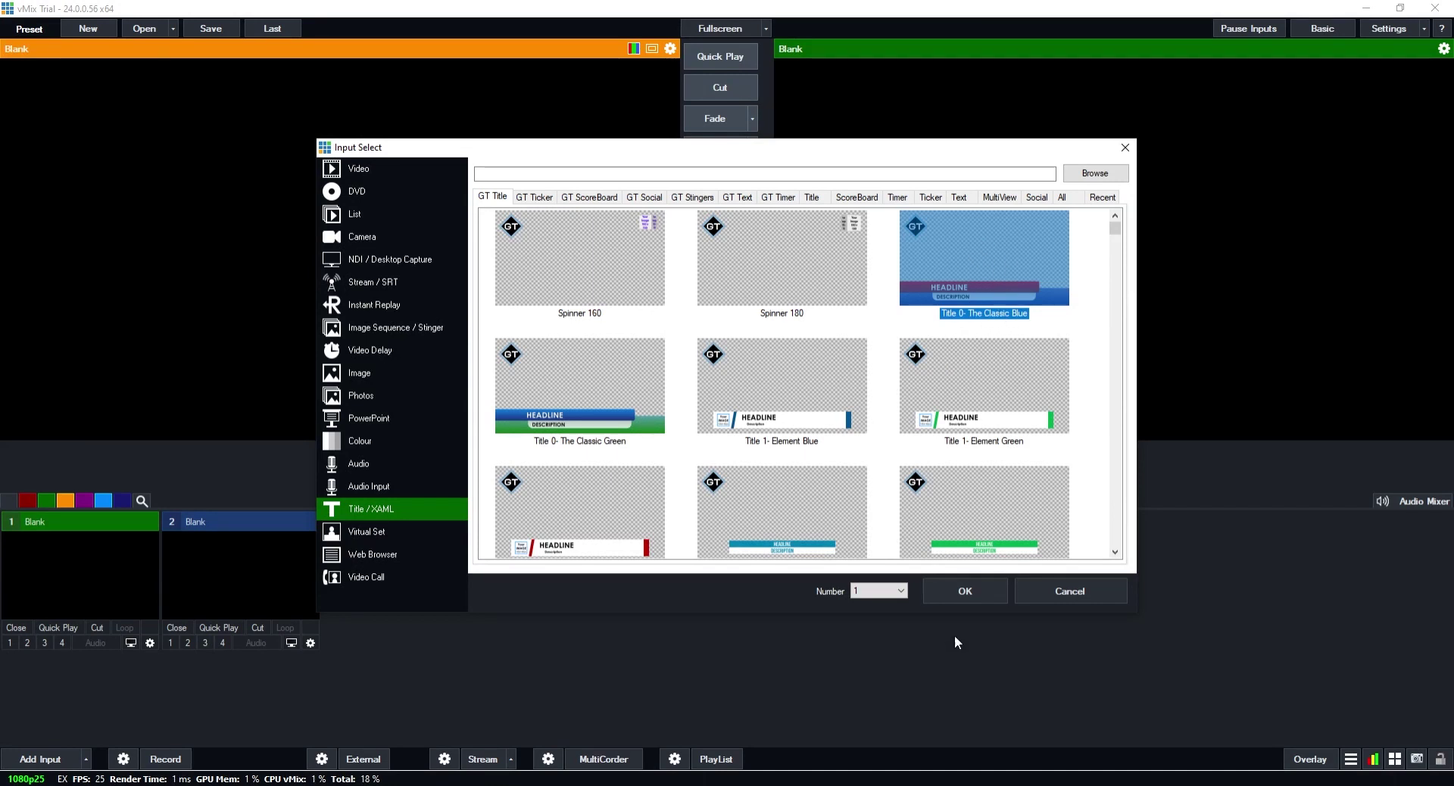
click(963, 593)
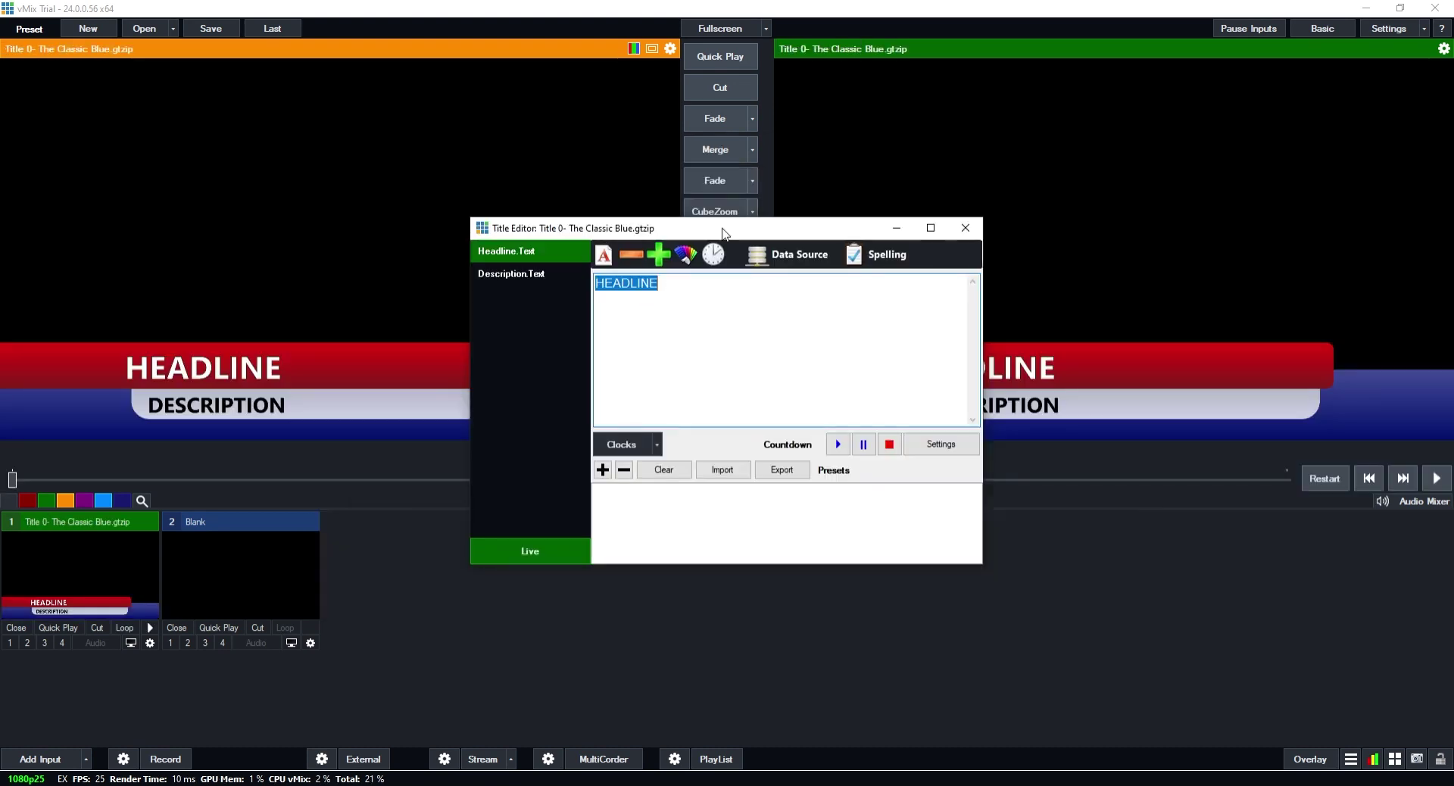
Change the Headline text's font to Alfa Slab One with the Bold weight.
drag(721, 231, 976, 227)
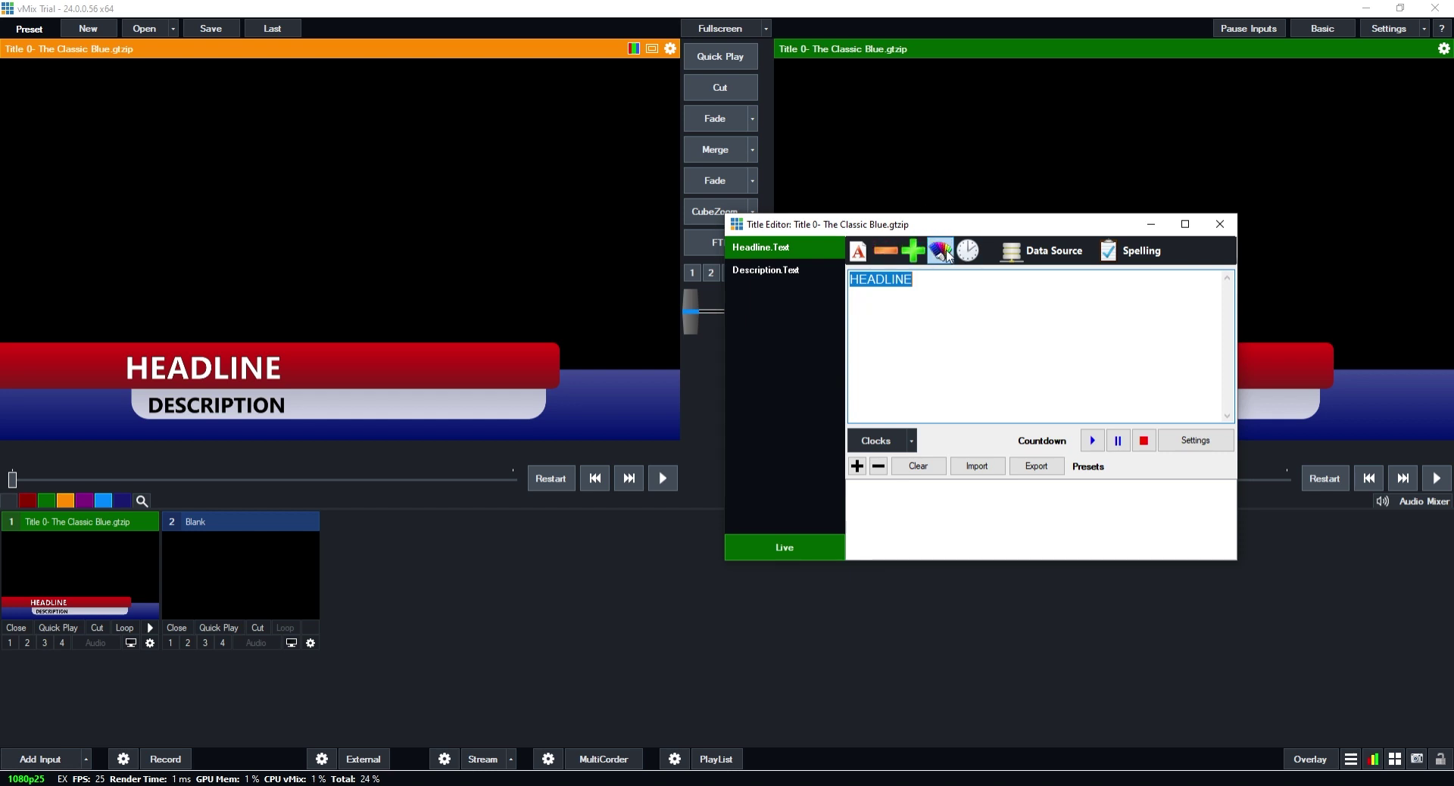
click(858, 254)
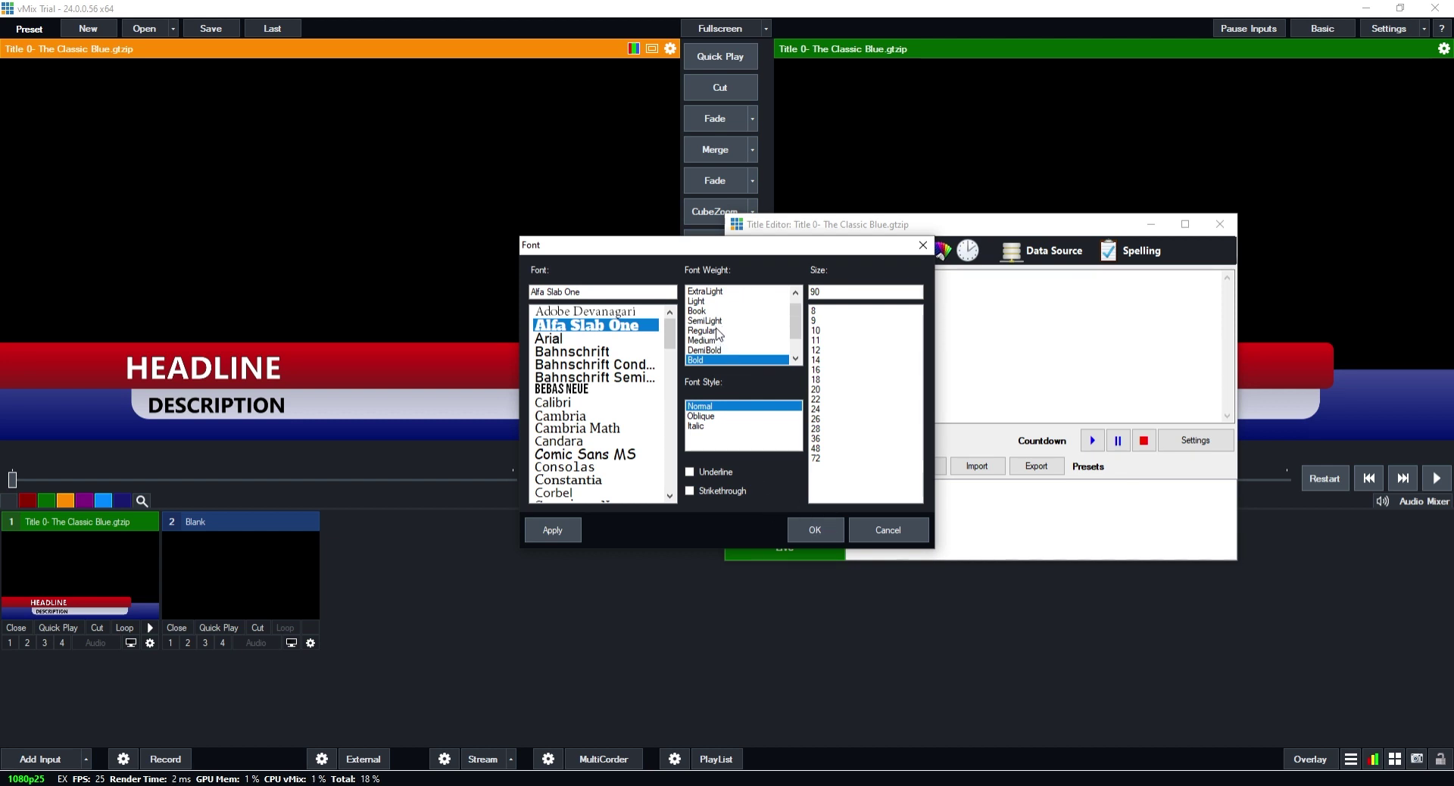
click(715, 294)
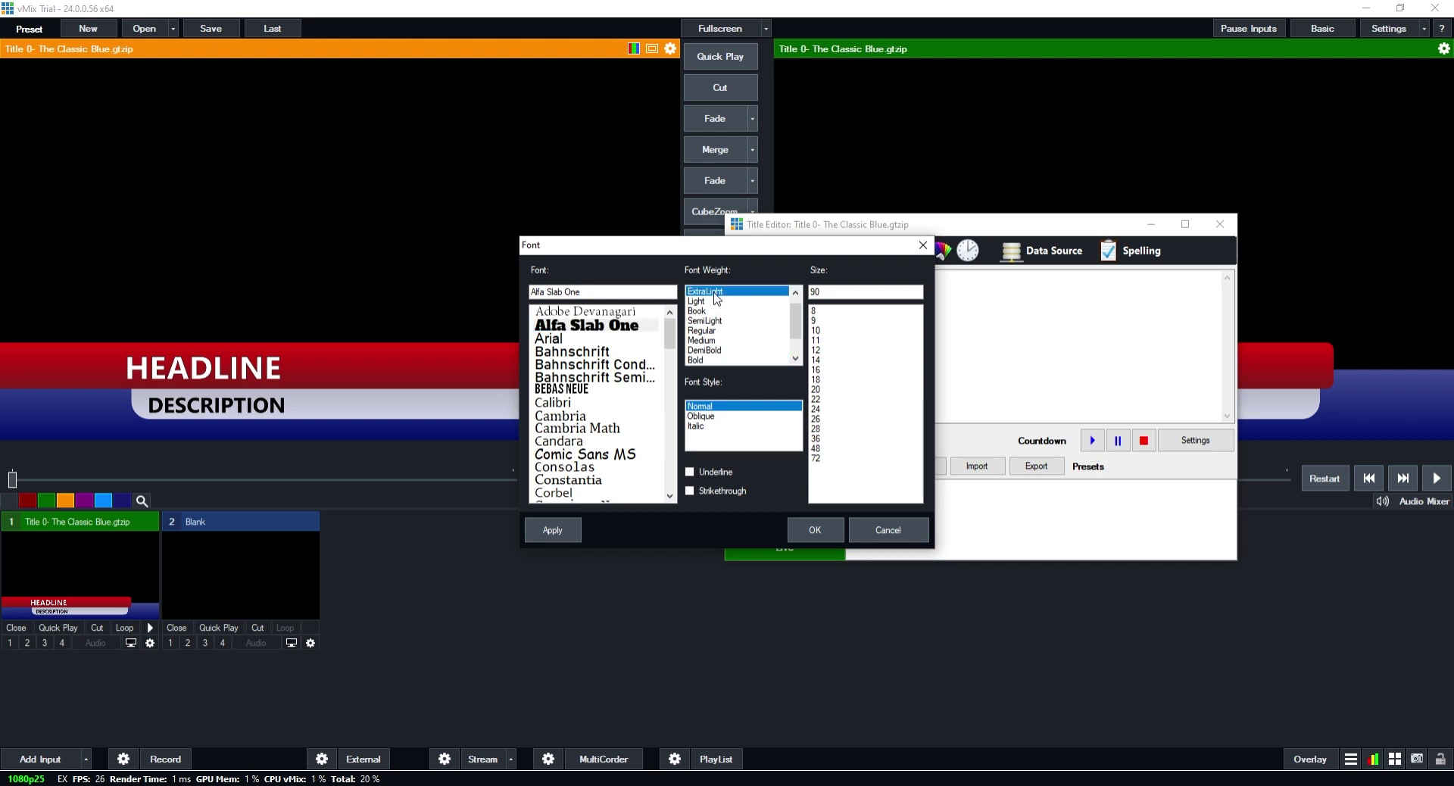
click(703, 361)
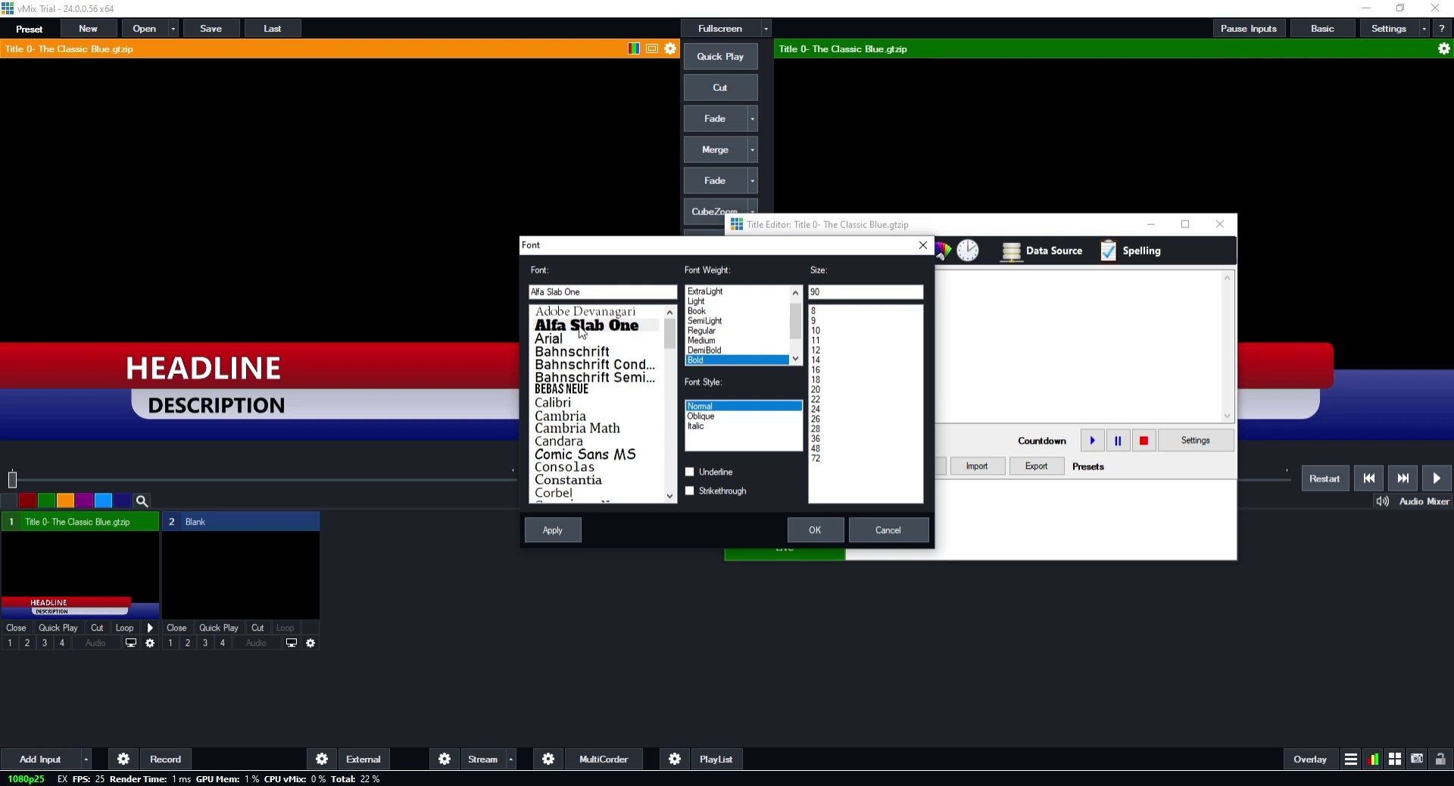
click(813, 530)
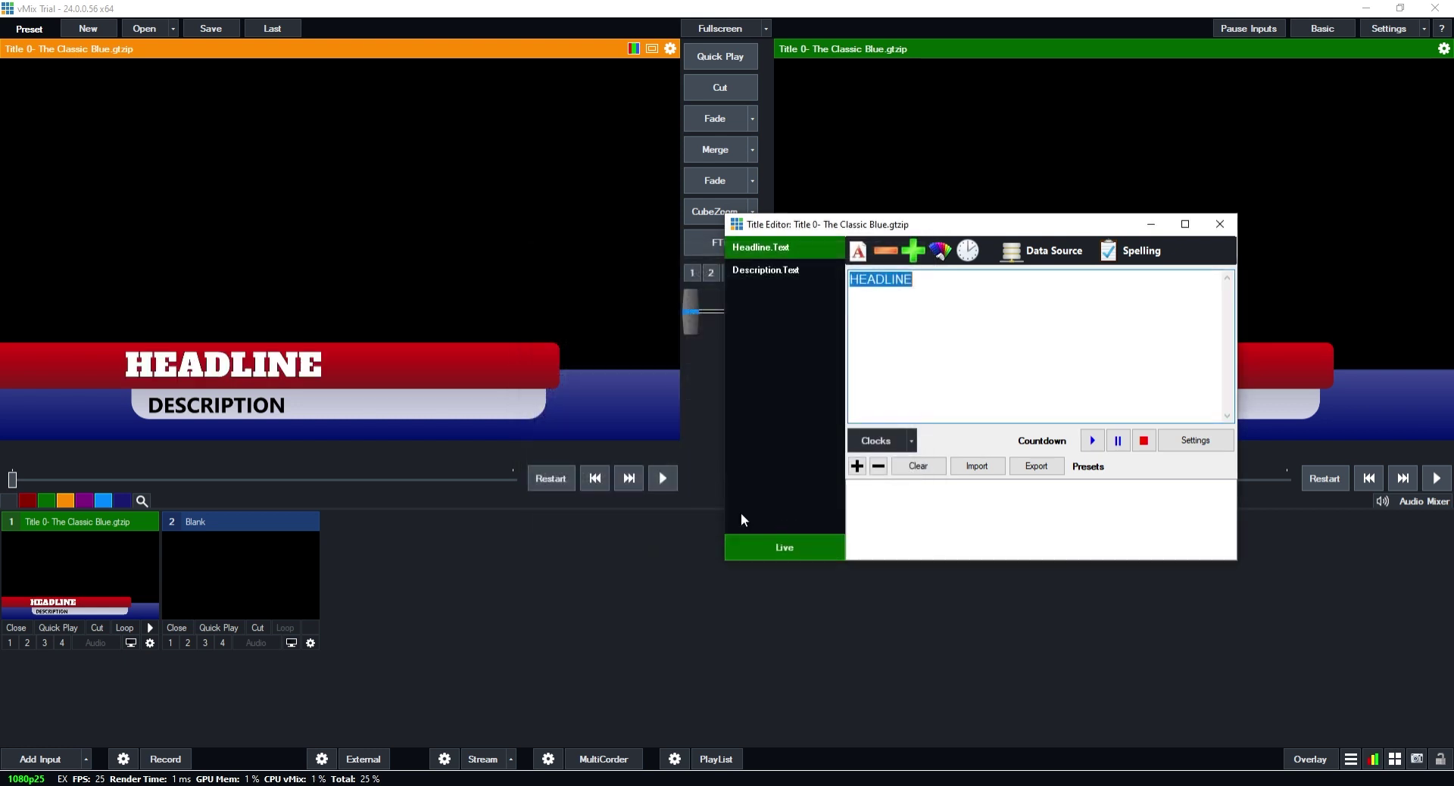
Try increasing the Headline text's font size by two increments and reducing it again.
click(919, 256)
click(921, 257)
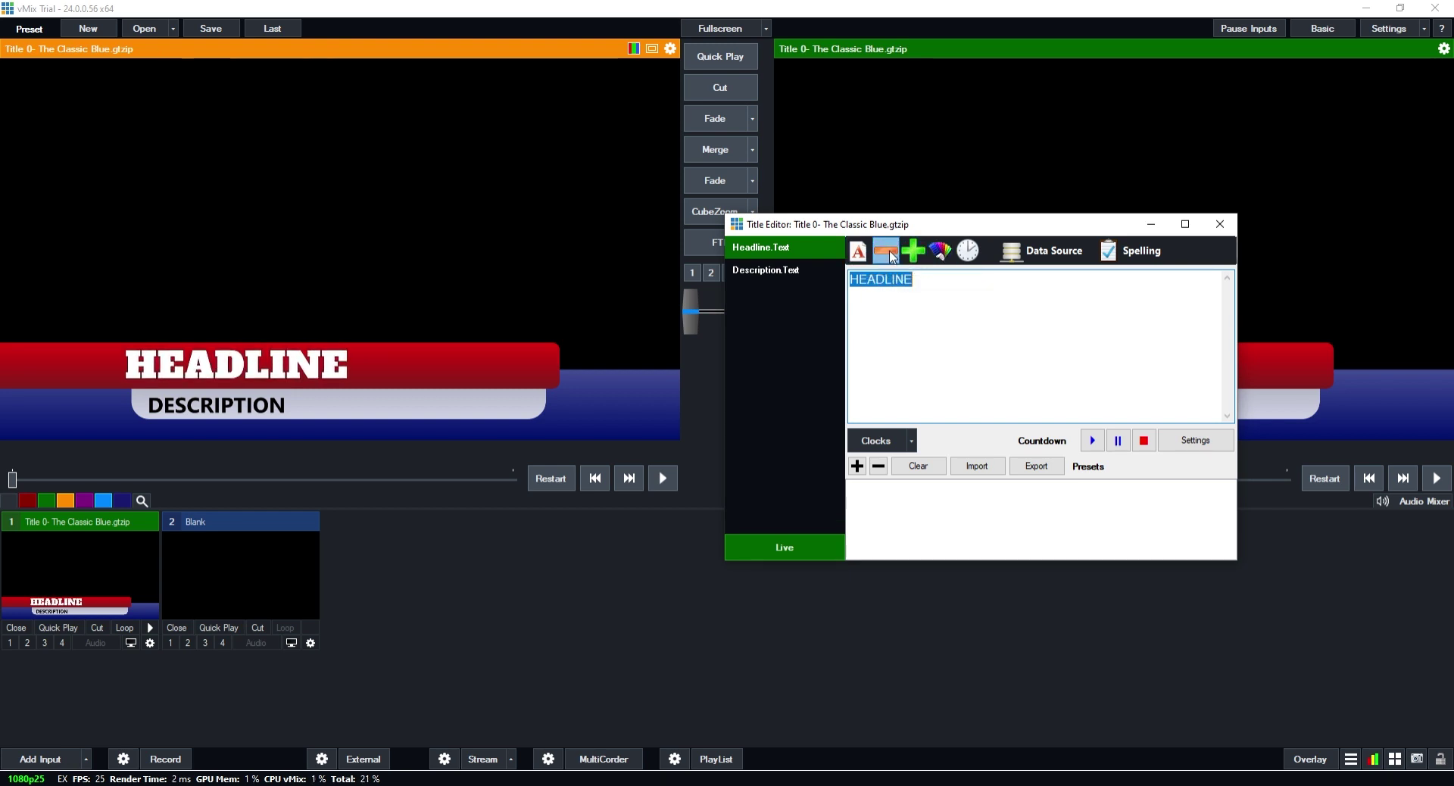
click(886, 252)
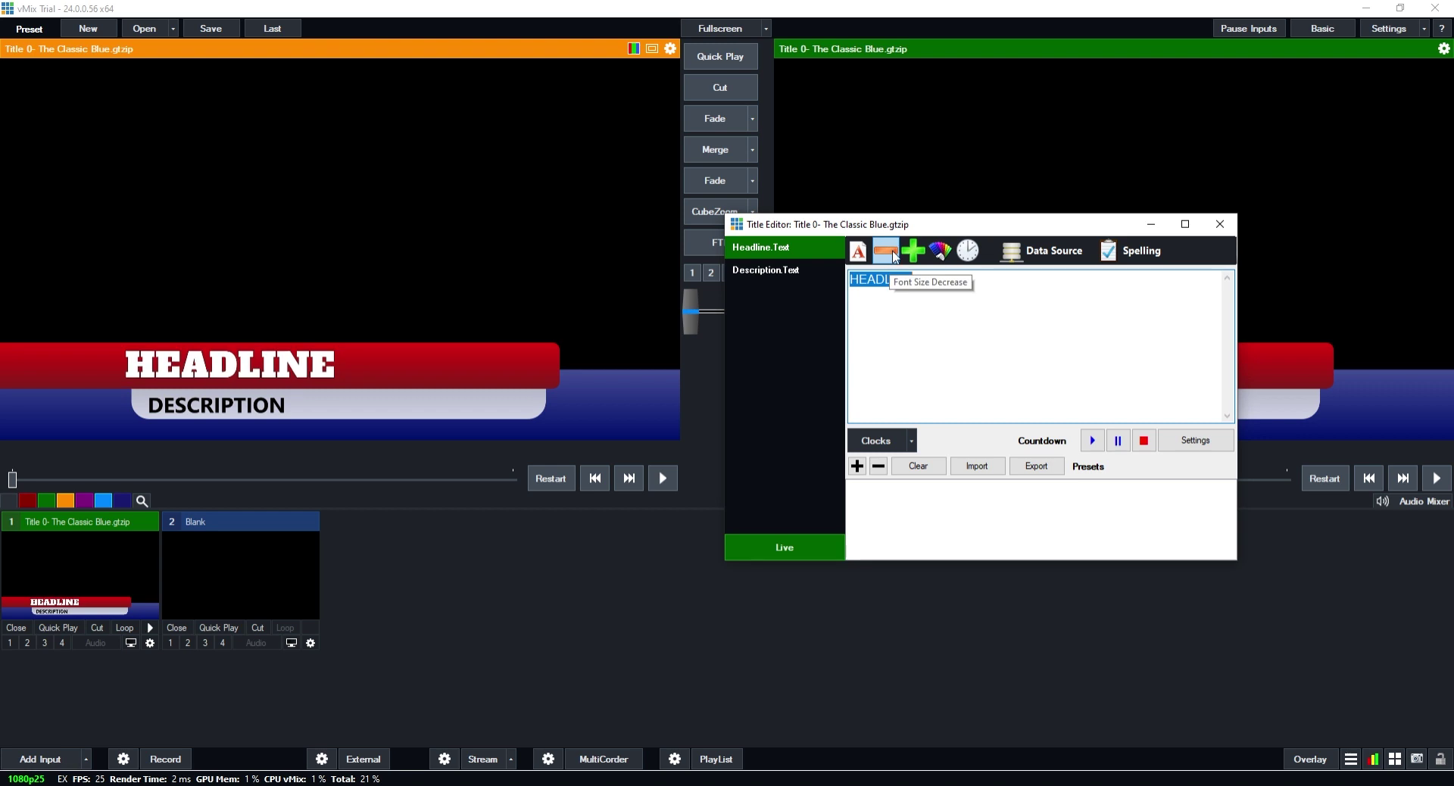
Look through the Headline text's colour options and the available clock formats.
click(941, 253)
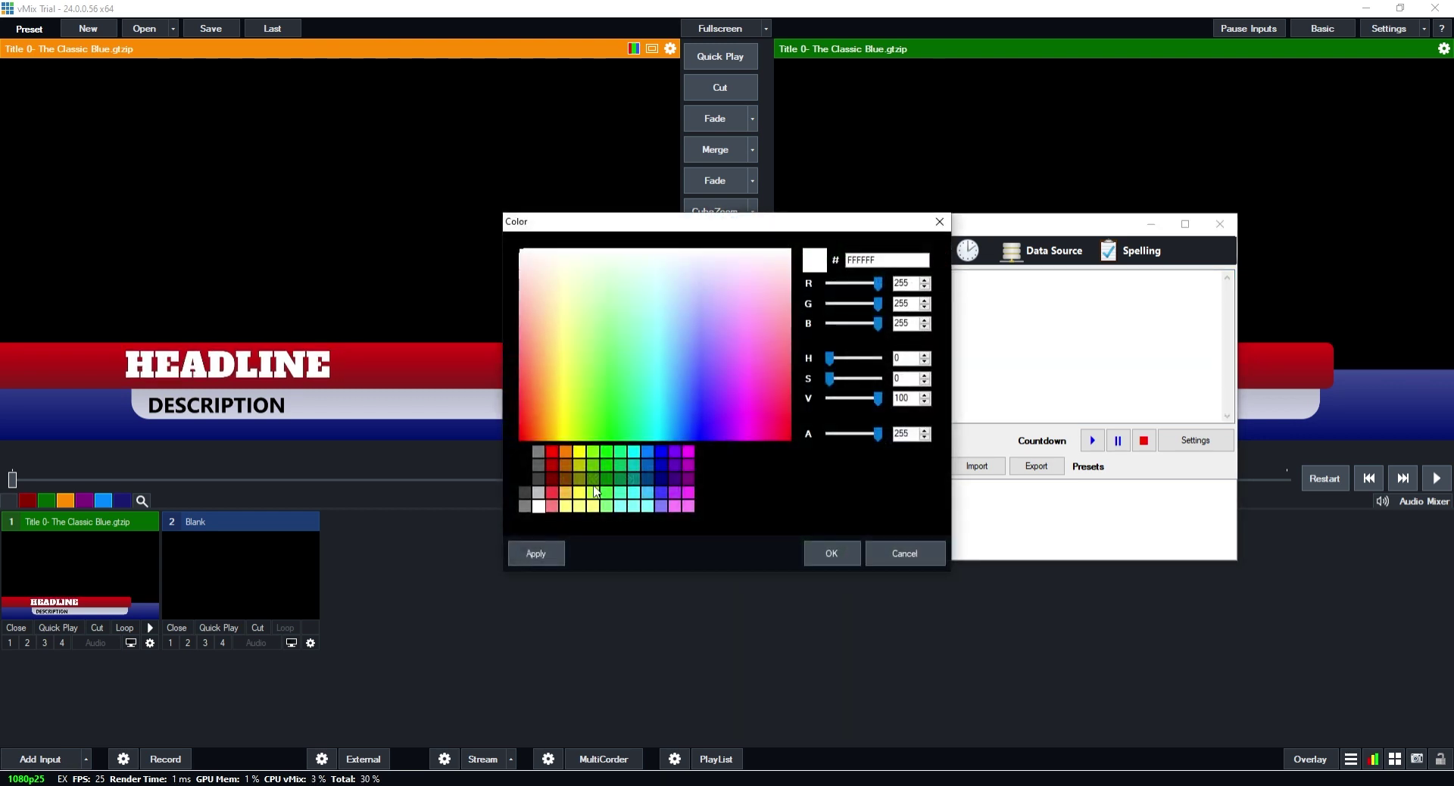
double_click(542, 501)
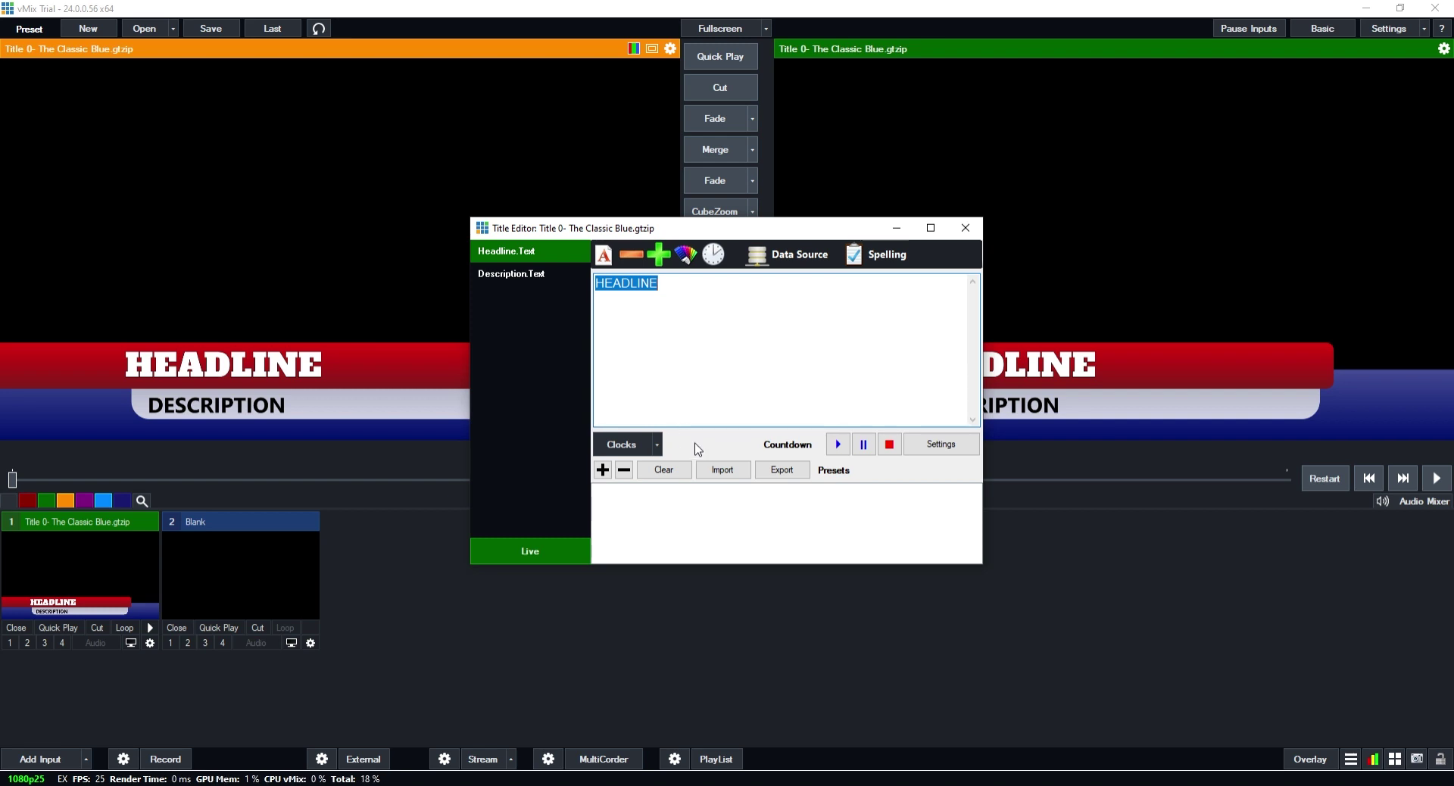
click(656, 446)
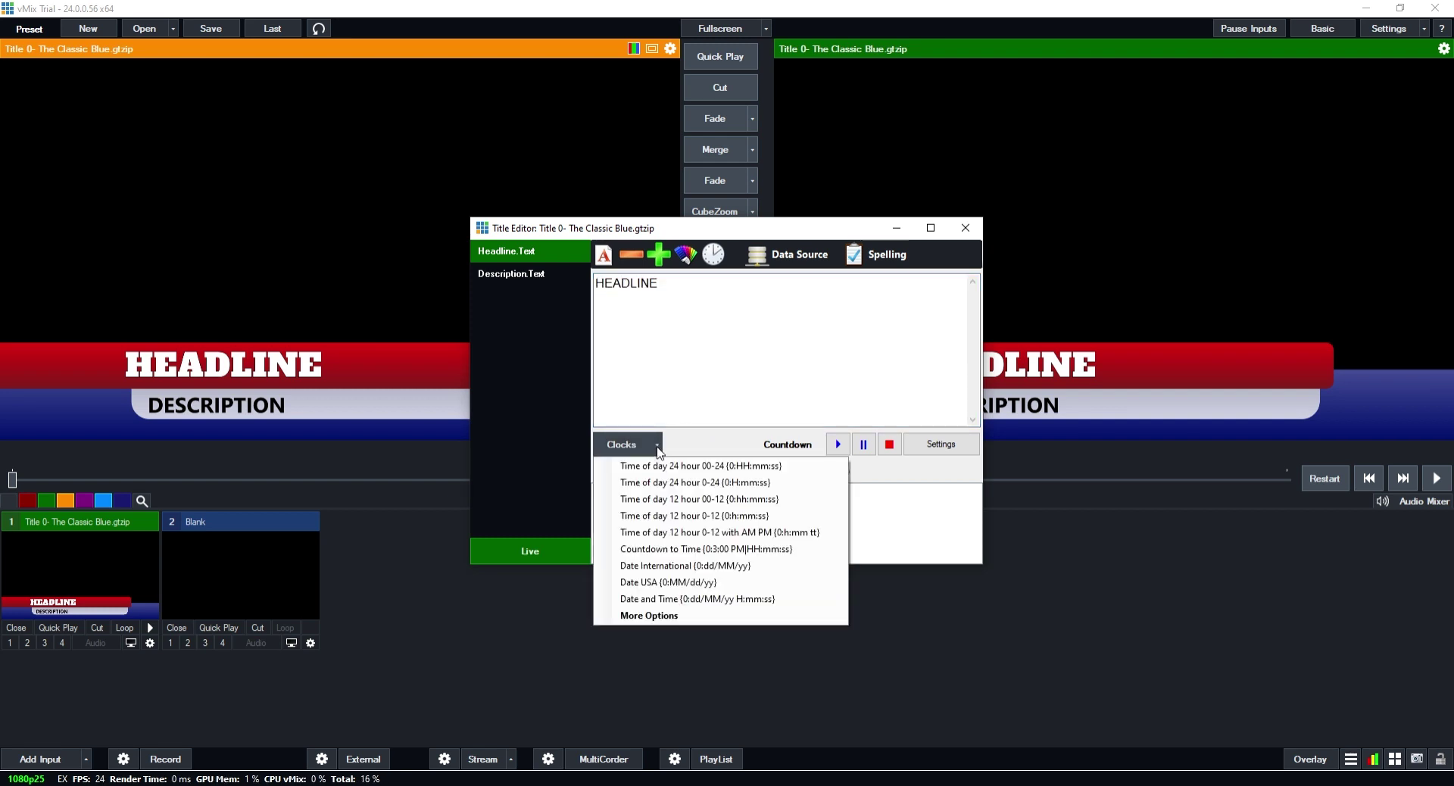
click(720, 453)
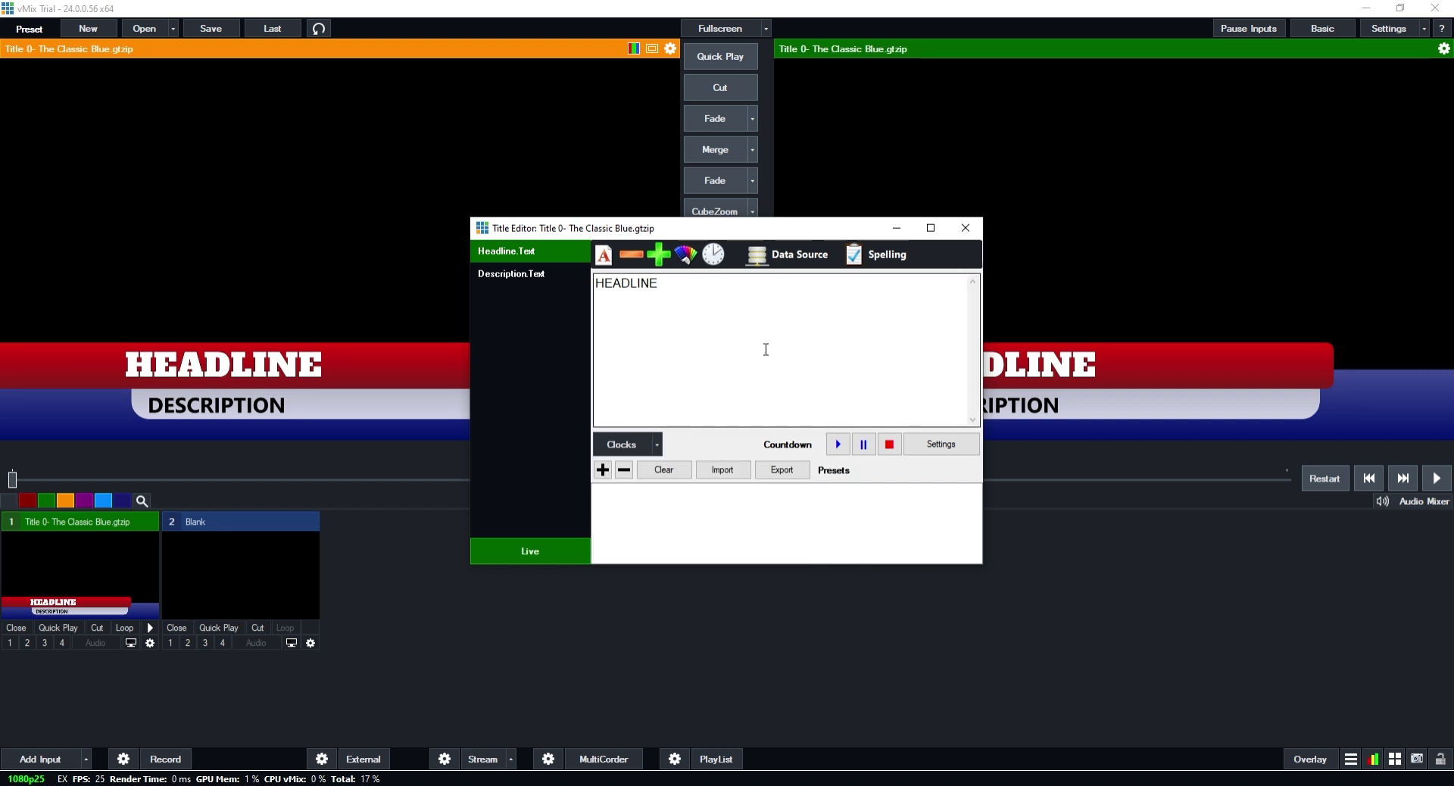
Change the Description text's font to Alfa Slab One in Bold and close the title editor.
click(488, 272)
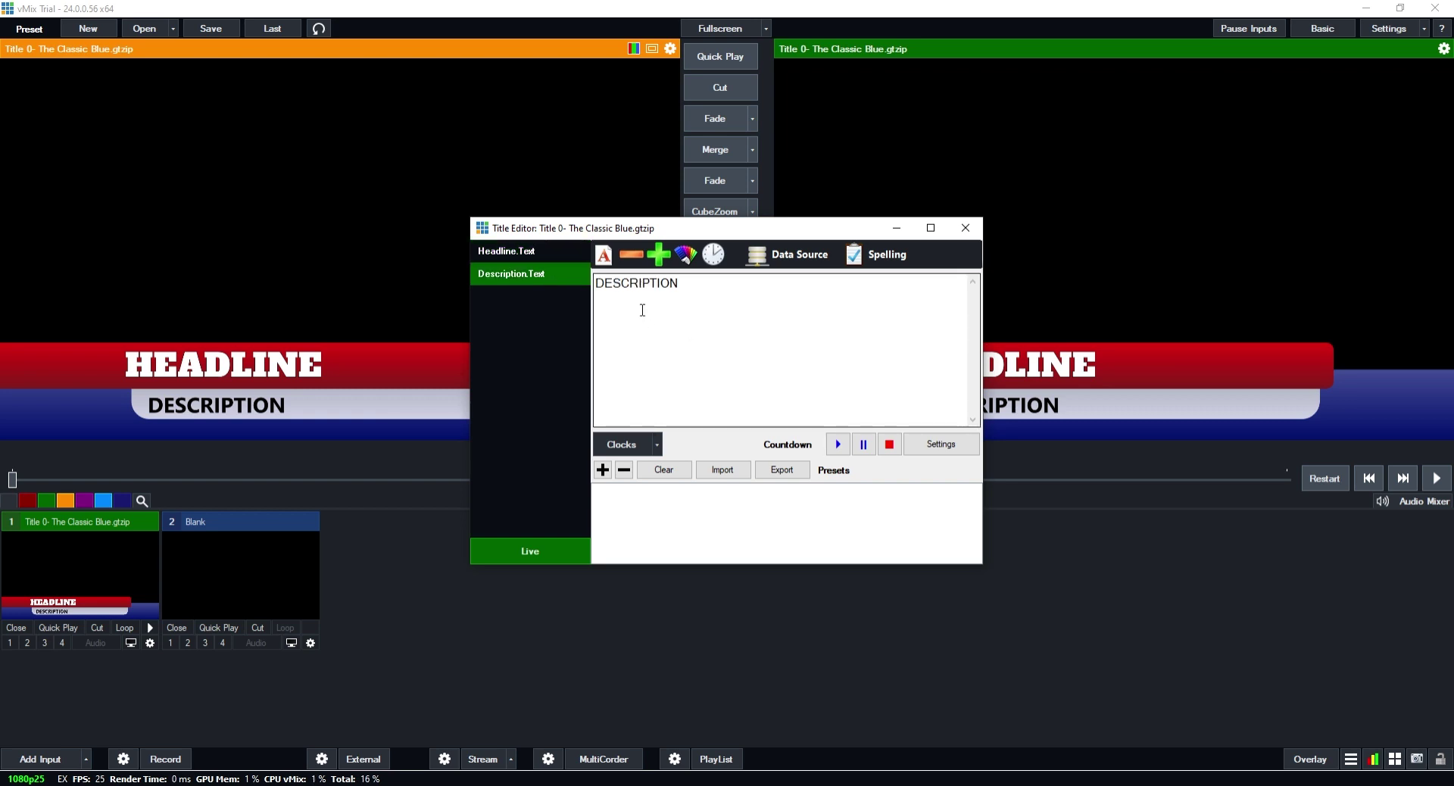
click(604, 255)
click(577, 327)
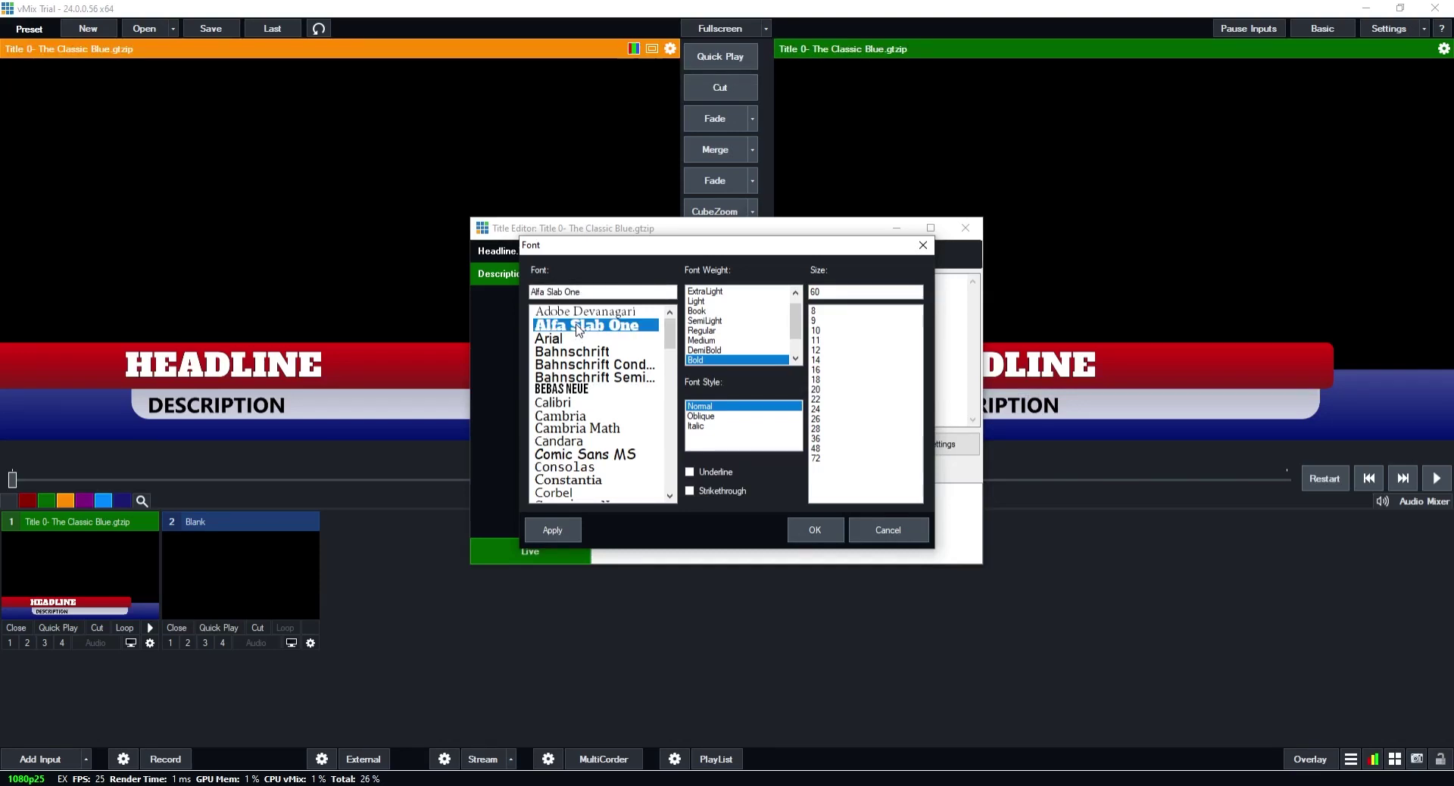
click(820, 527)
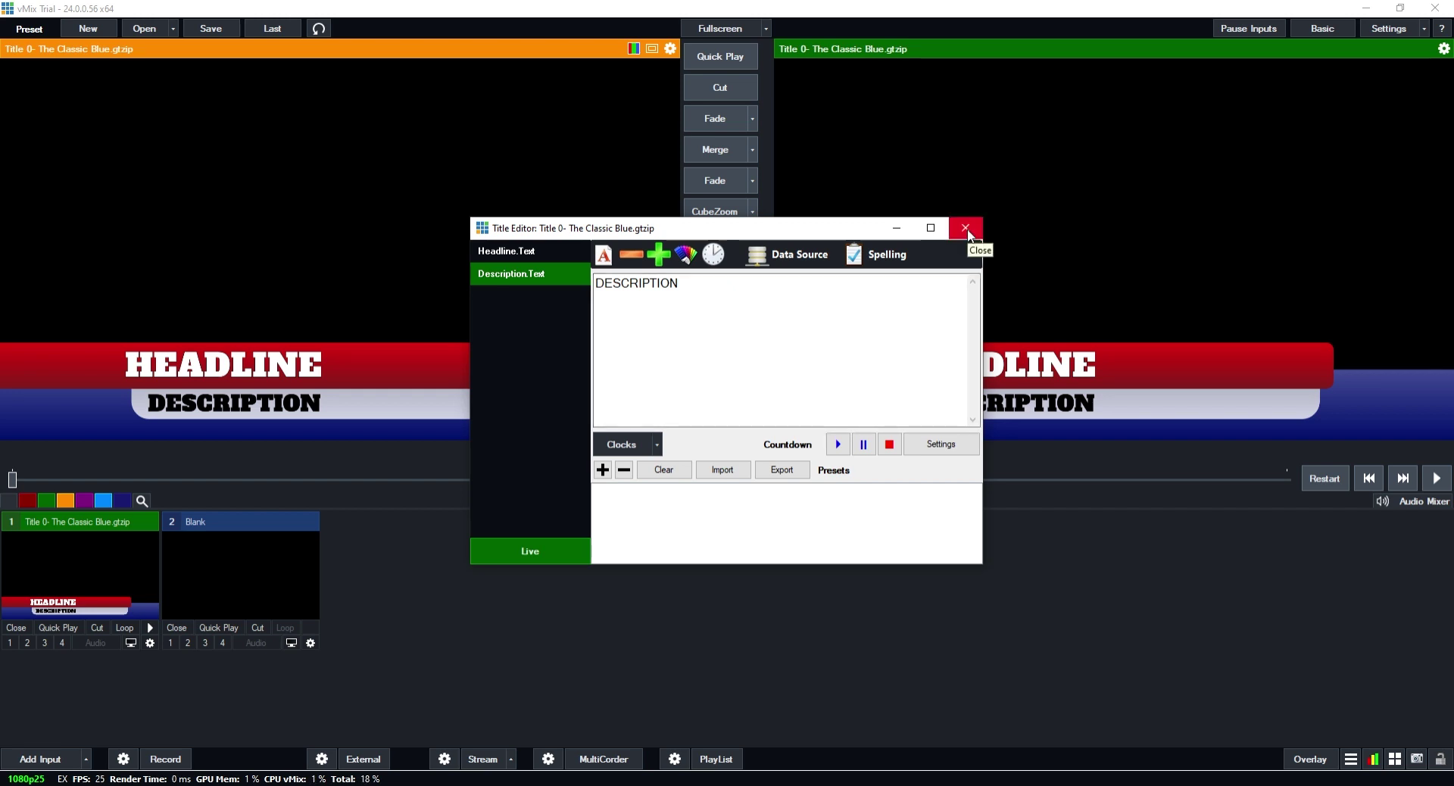
click(965, 229)
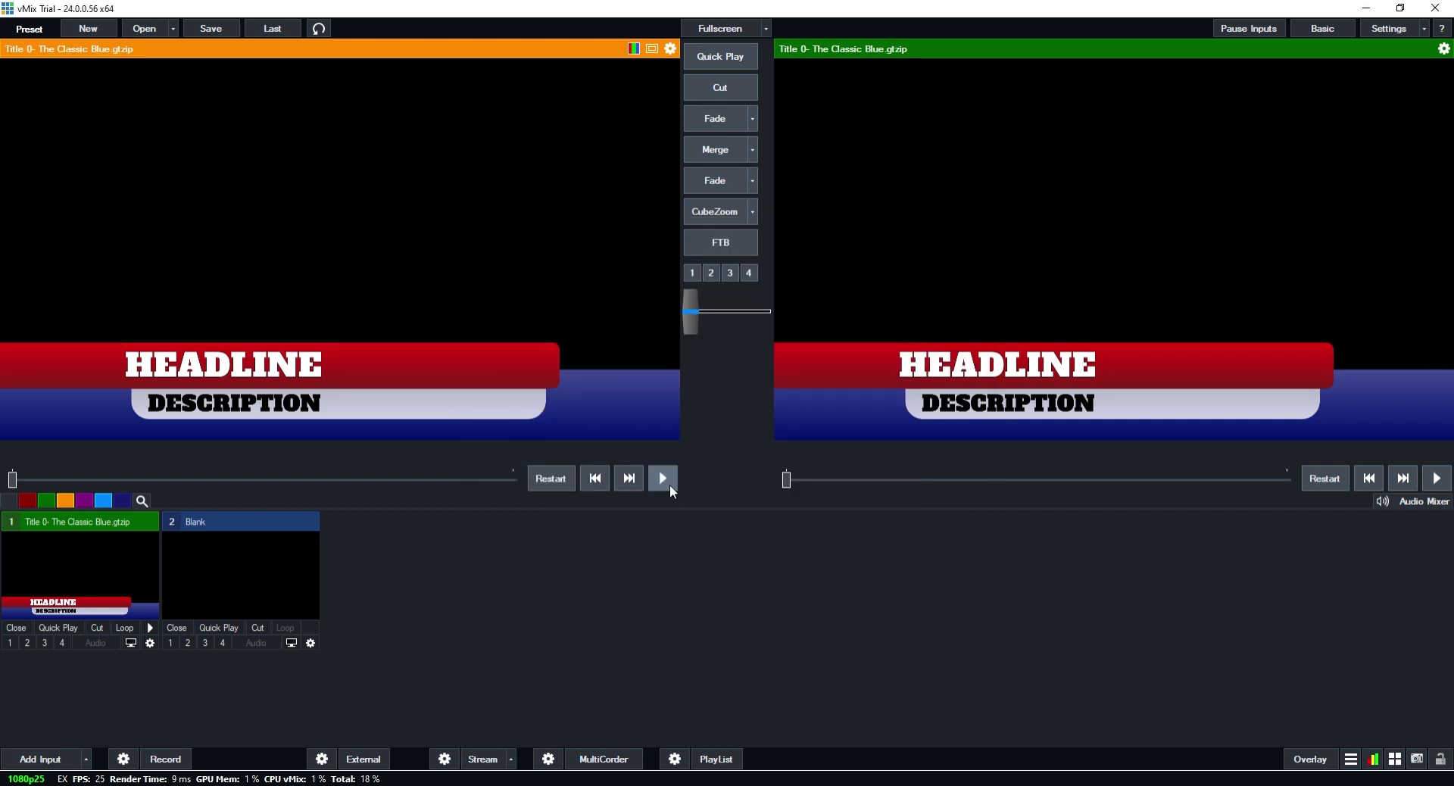
Remove the Classic Blue title input and open the GT Title Designer.
click(669, 485)
click(17, 629)
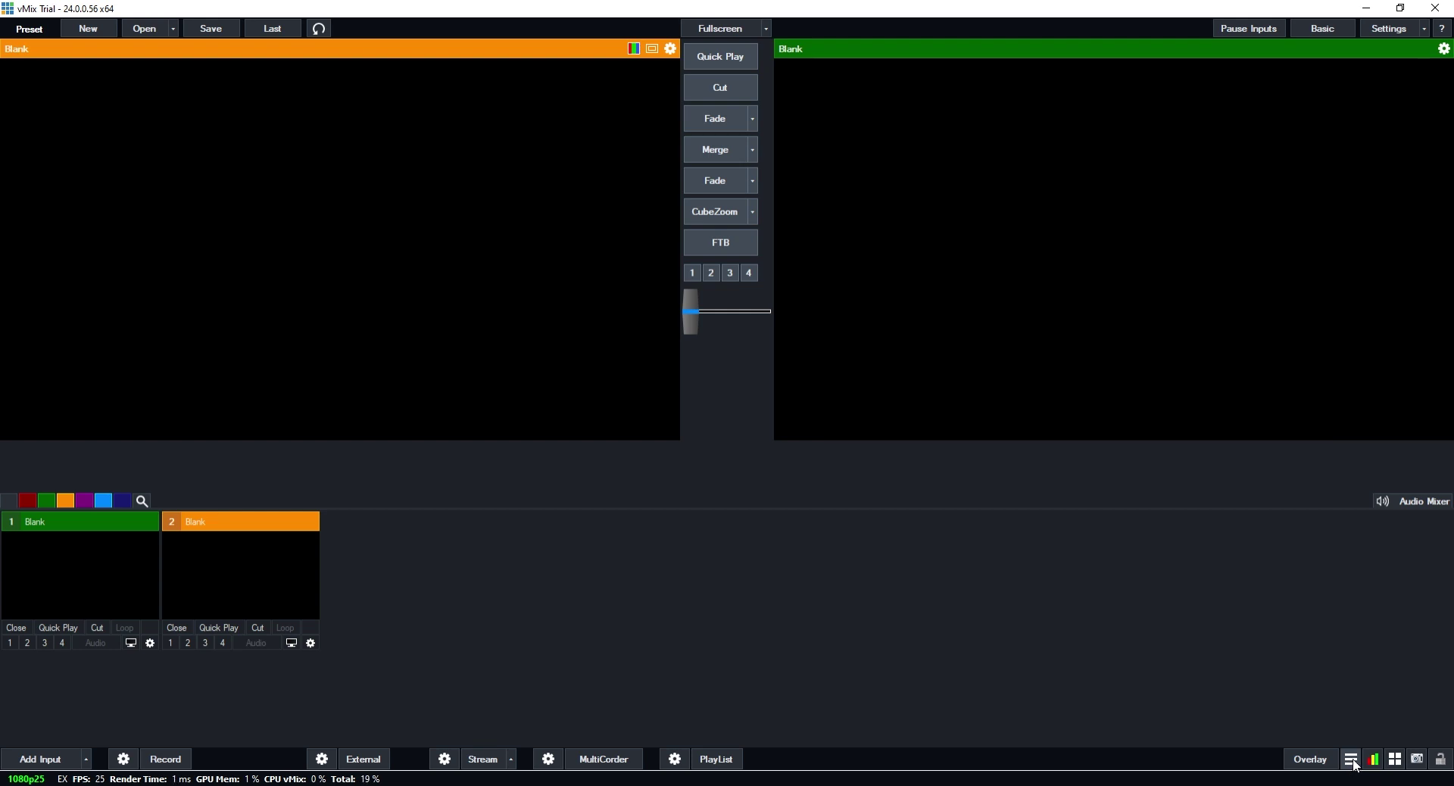
click(1351, 760)
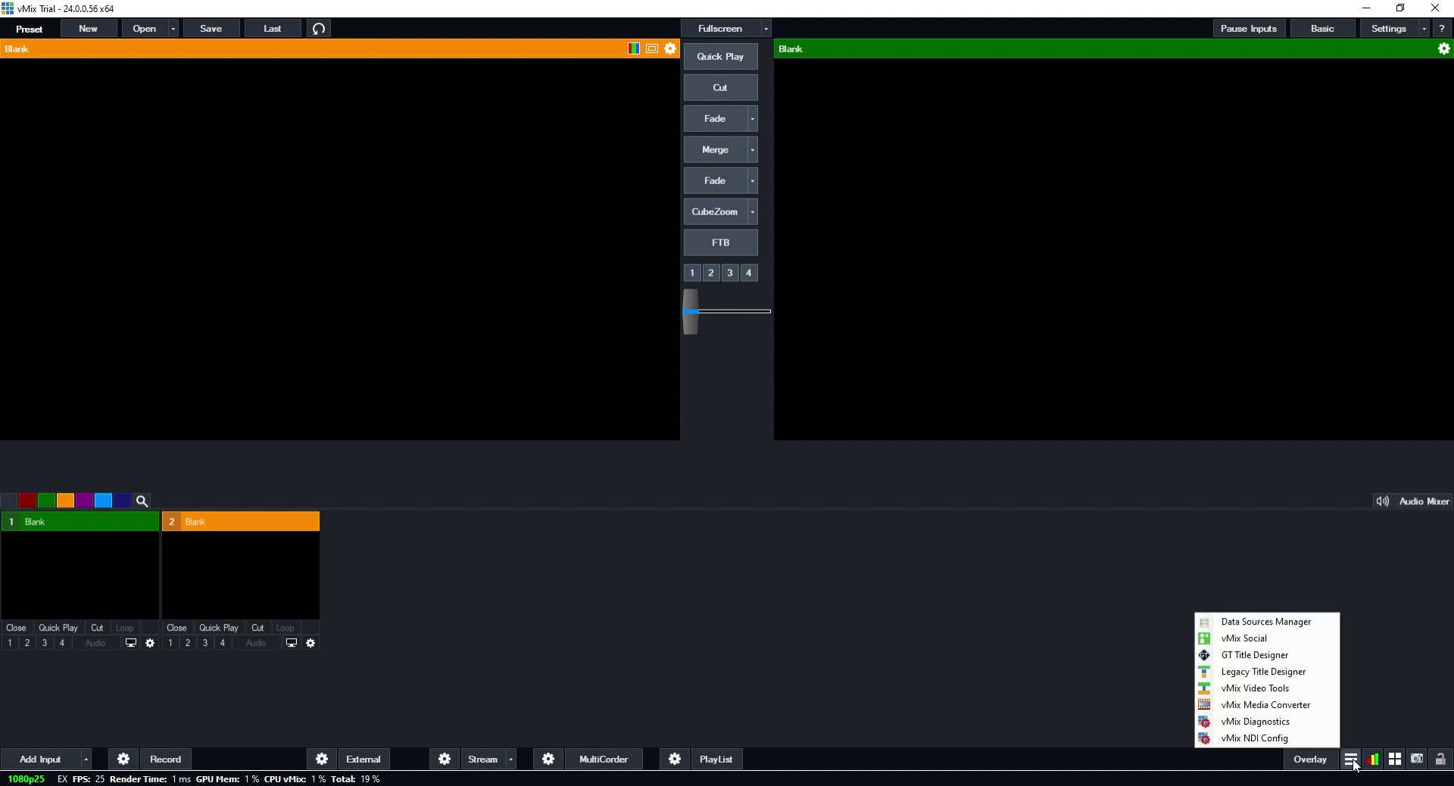
click(1240, 657)
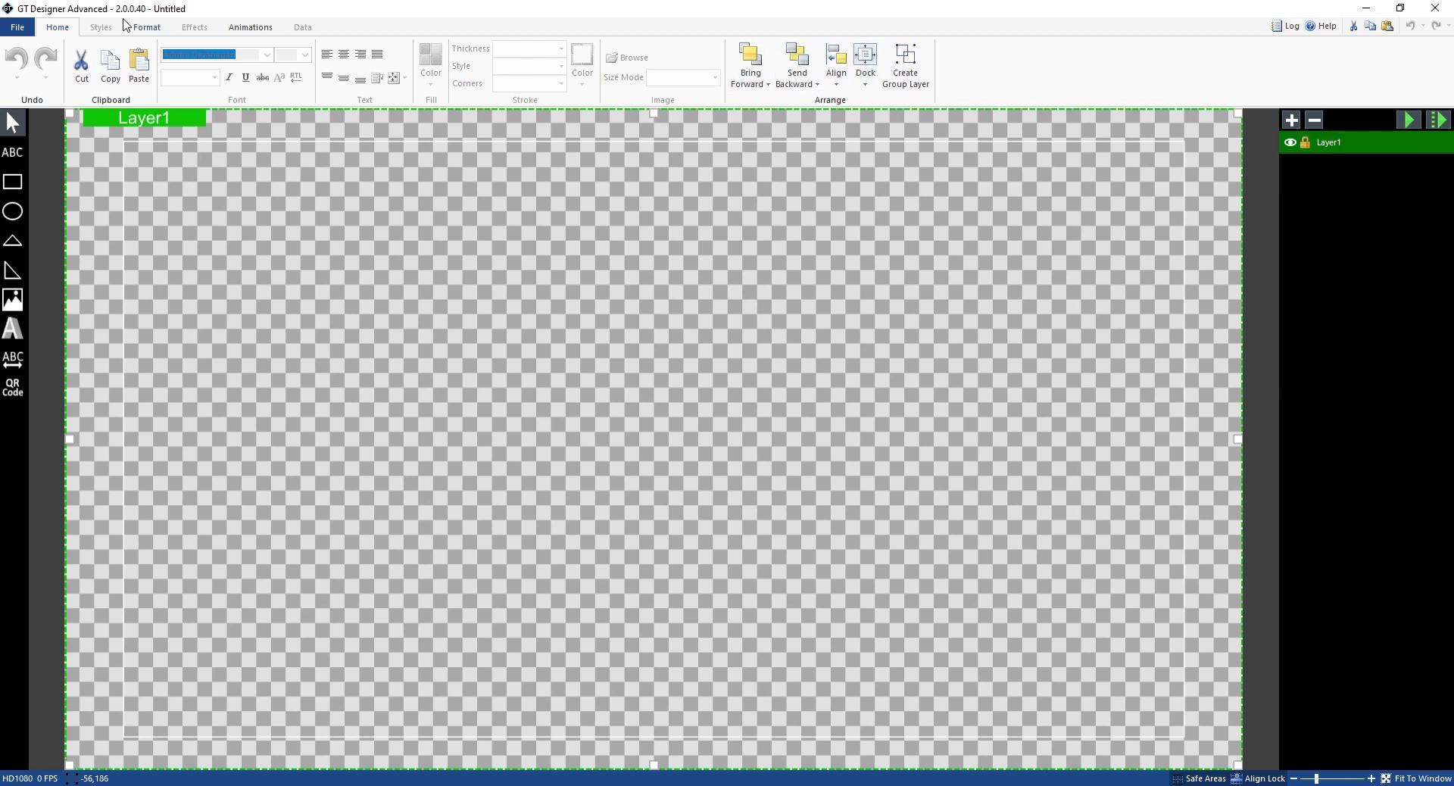
Draw a wide rectangle across the middle of the blank title canvas.
click(146, 28)
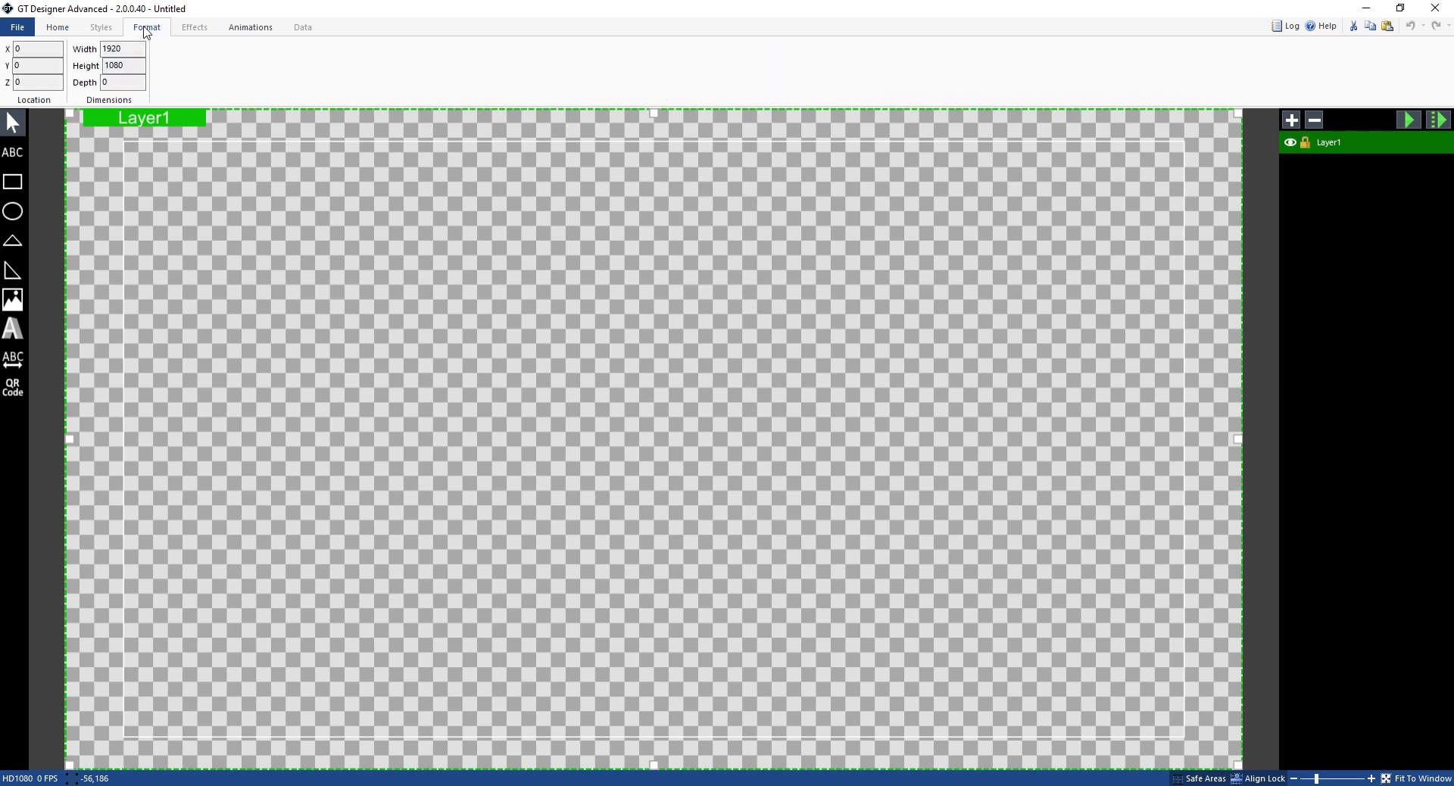
click(248, 29)
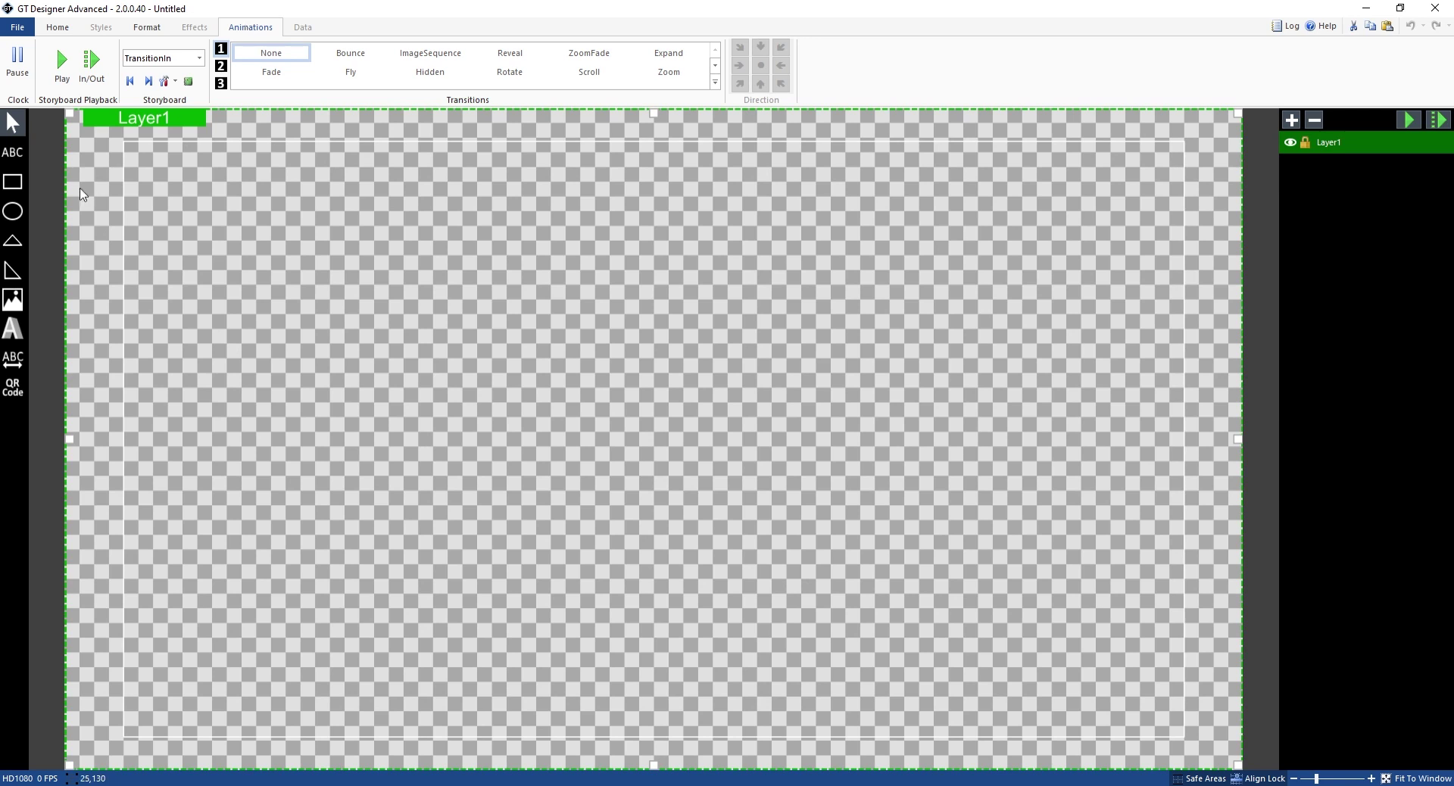
click(9, 182)
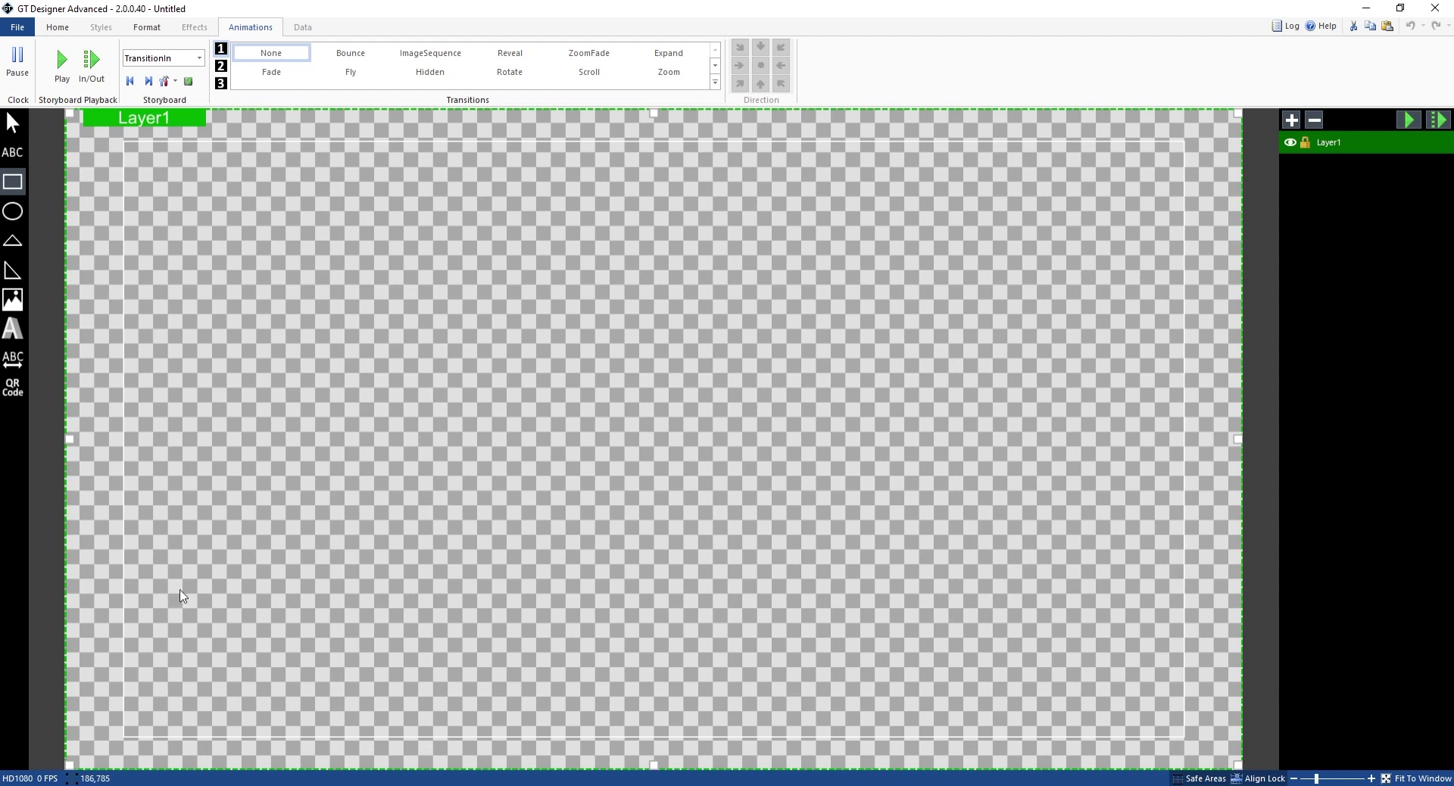
mouse_move(268, 334)
mouse_down()
mouse_move(839, 593)
mouse_move(1002, 612)
mouse_move(988, 617)
mouse_up()
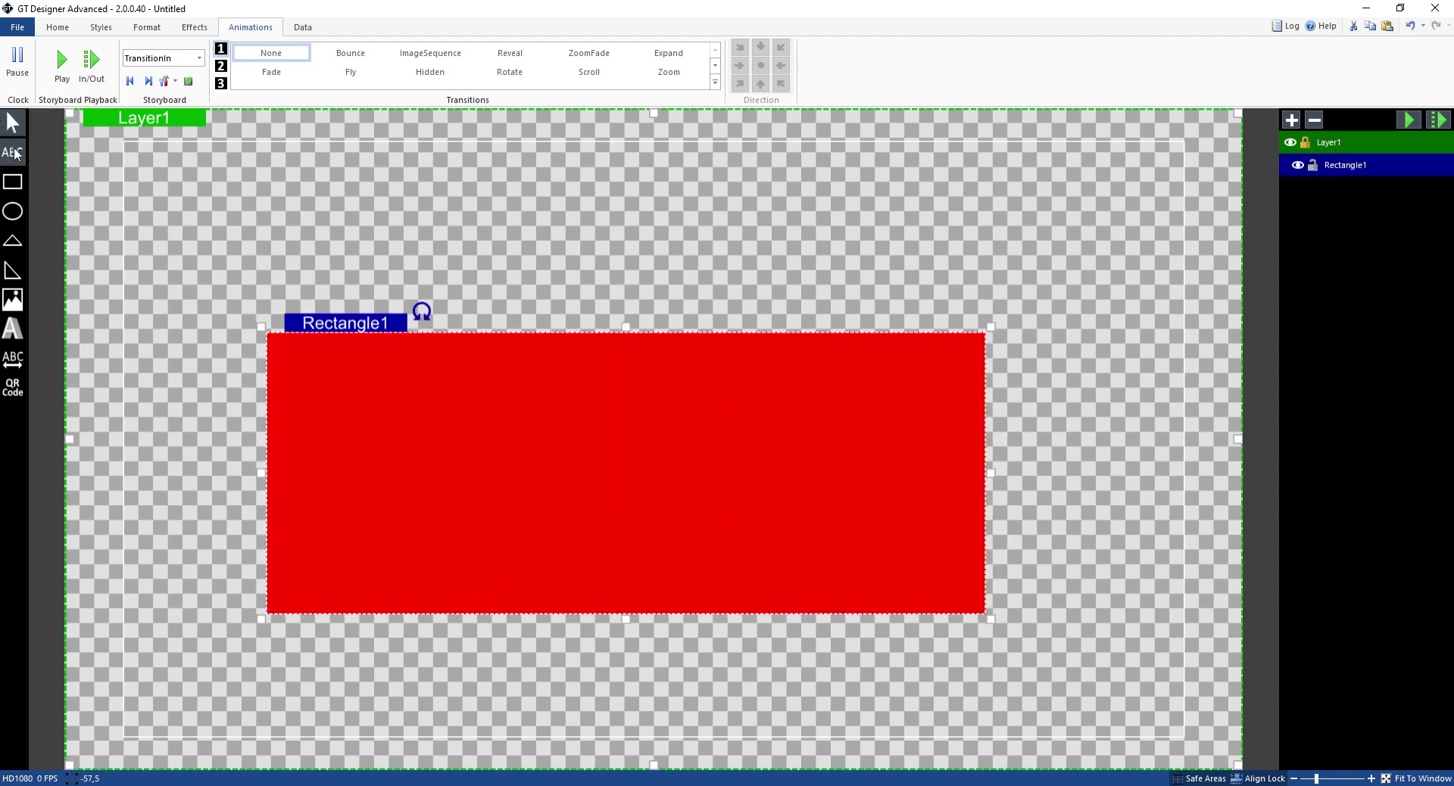
Add a text block inside the red rectangle reading "TITLE TEXT".
click(14, 150)
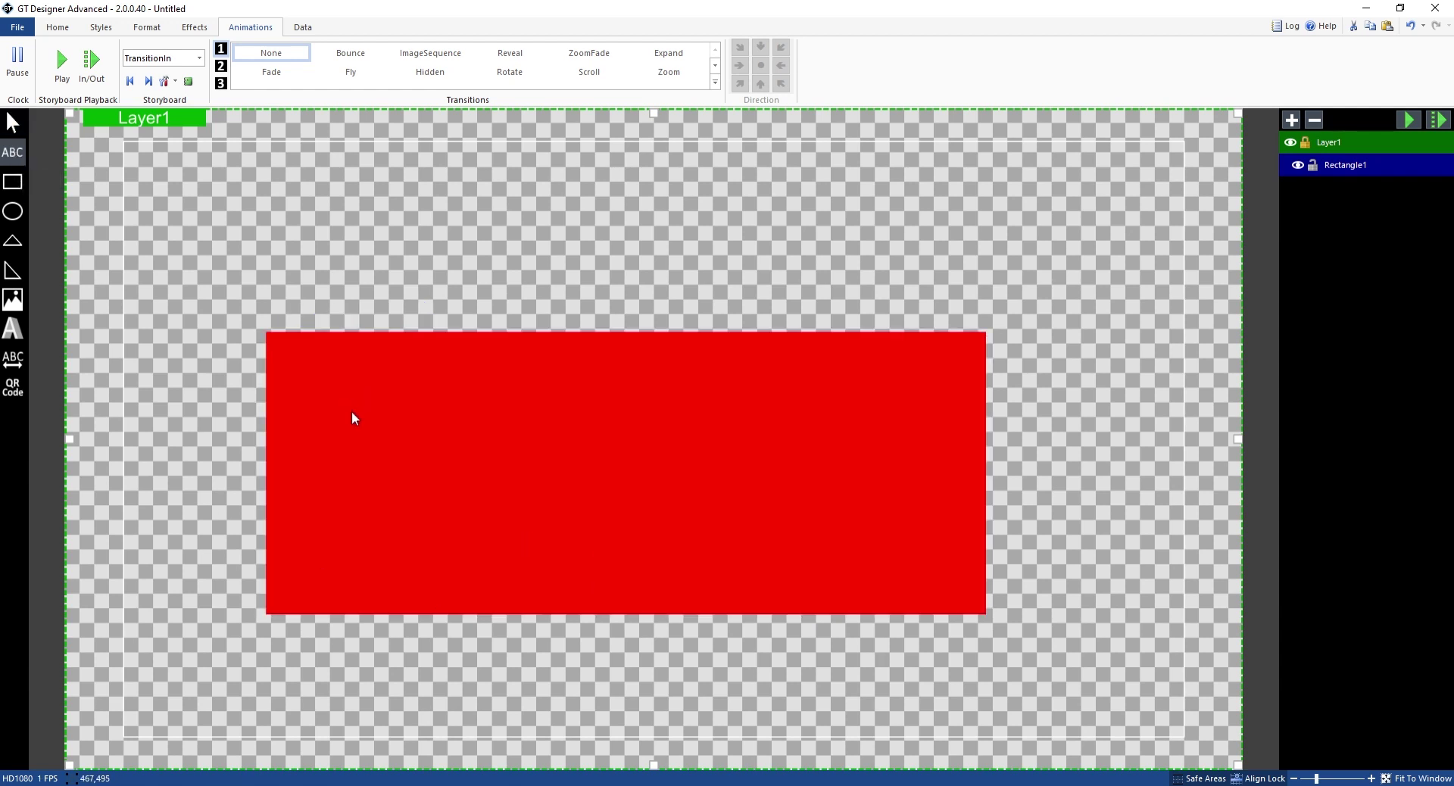
drag(322, 388, 917, 567)
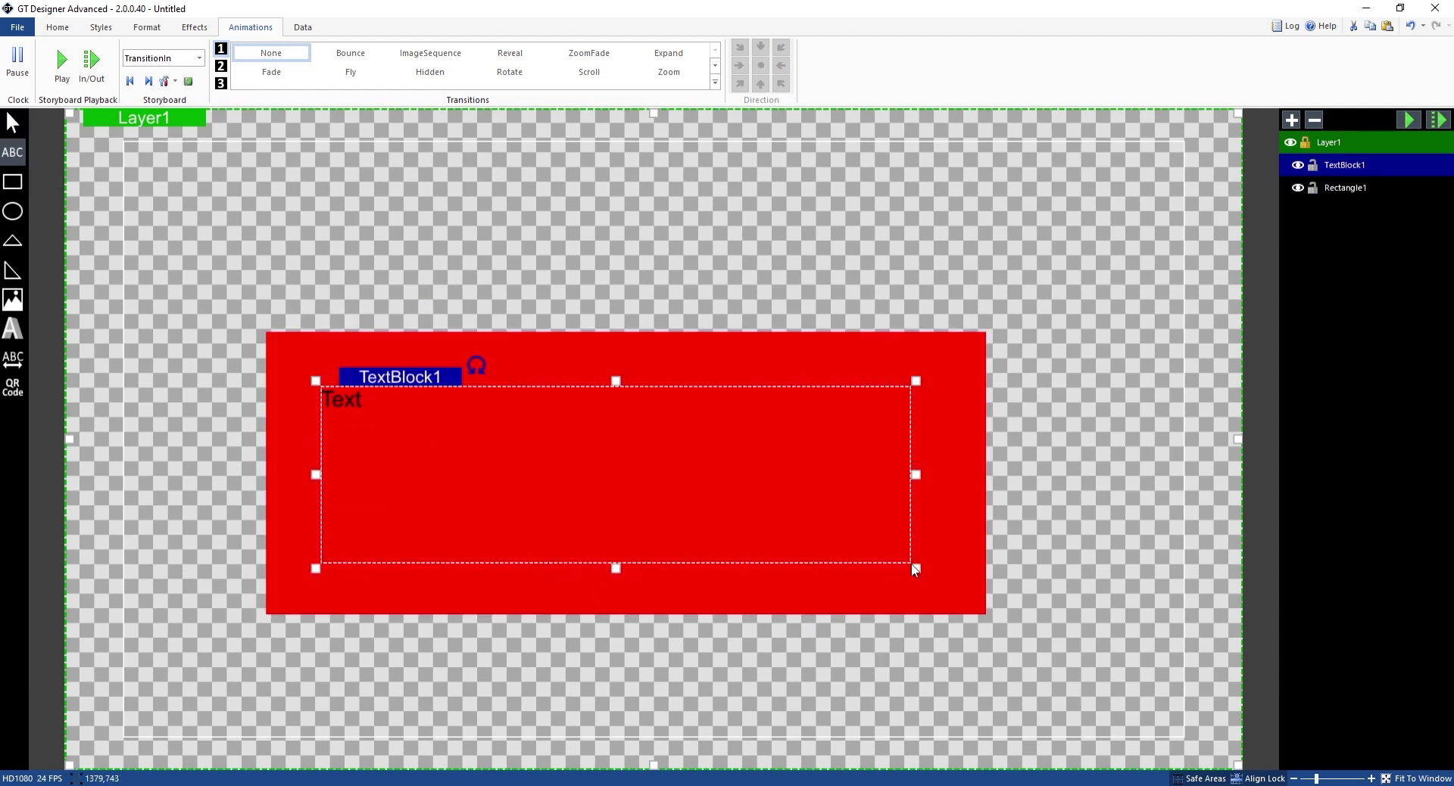
double_click(340, 400)
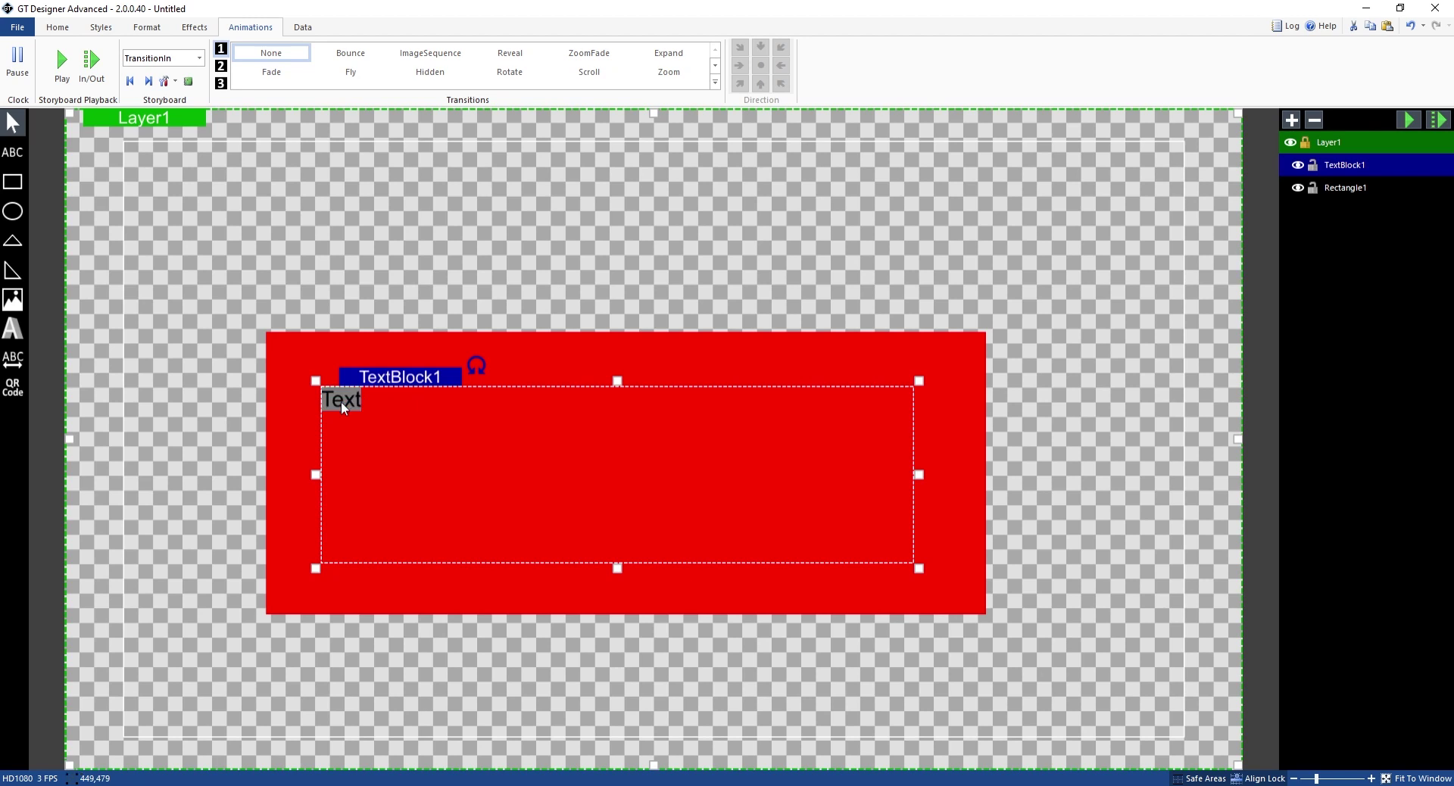
text(TITLE TEXT)
Centre the "TITLE TEXT" horizontally within its text block.
click(151, 29)
click(68, 30)
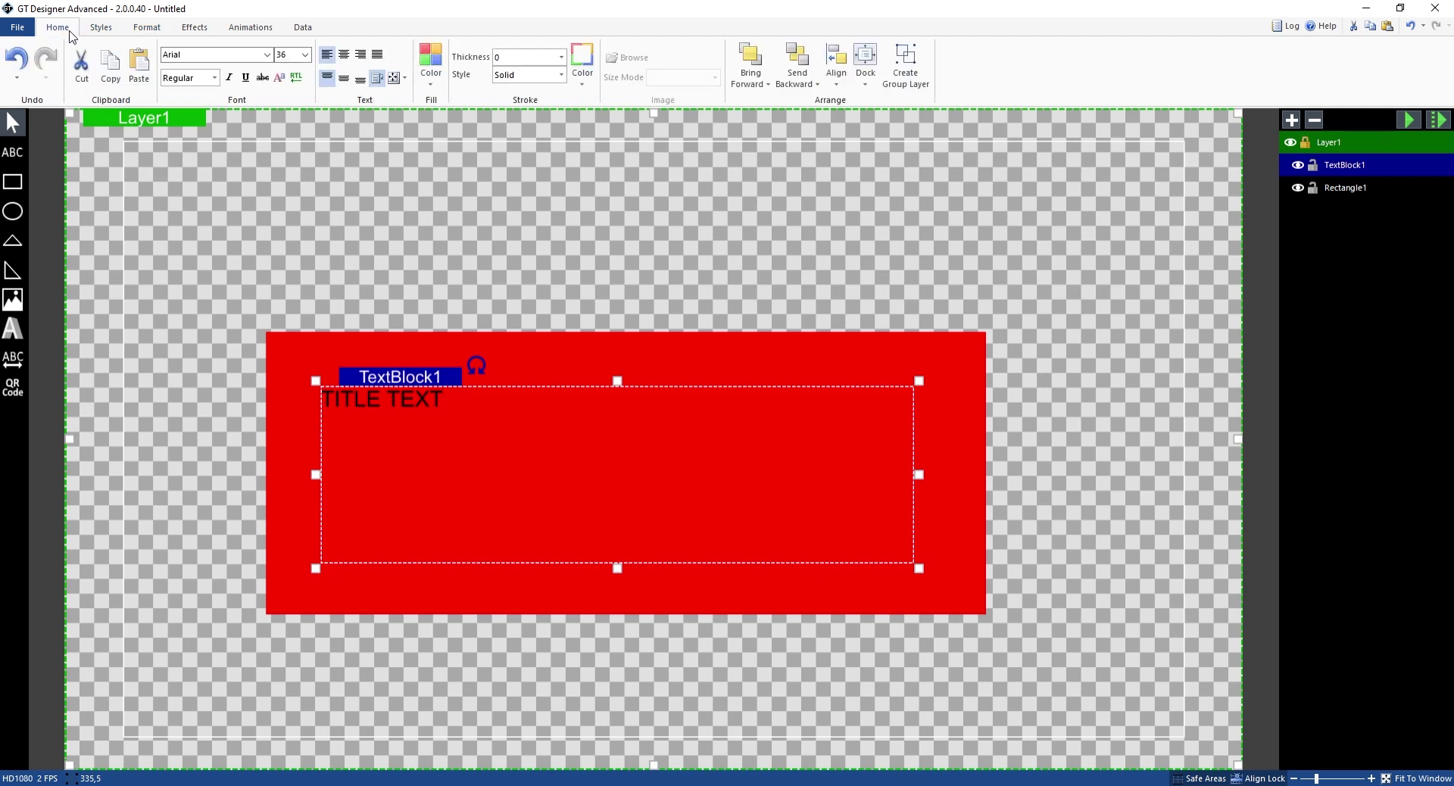
key(ctrl+z)
click(346, 58)
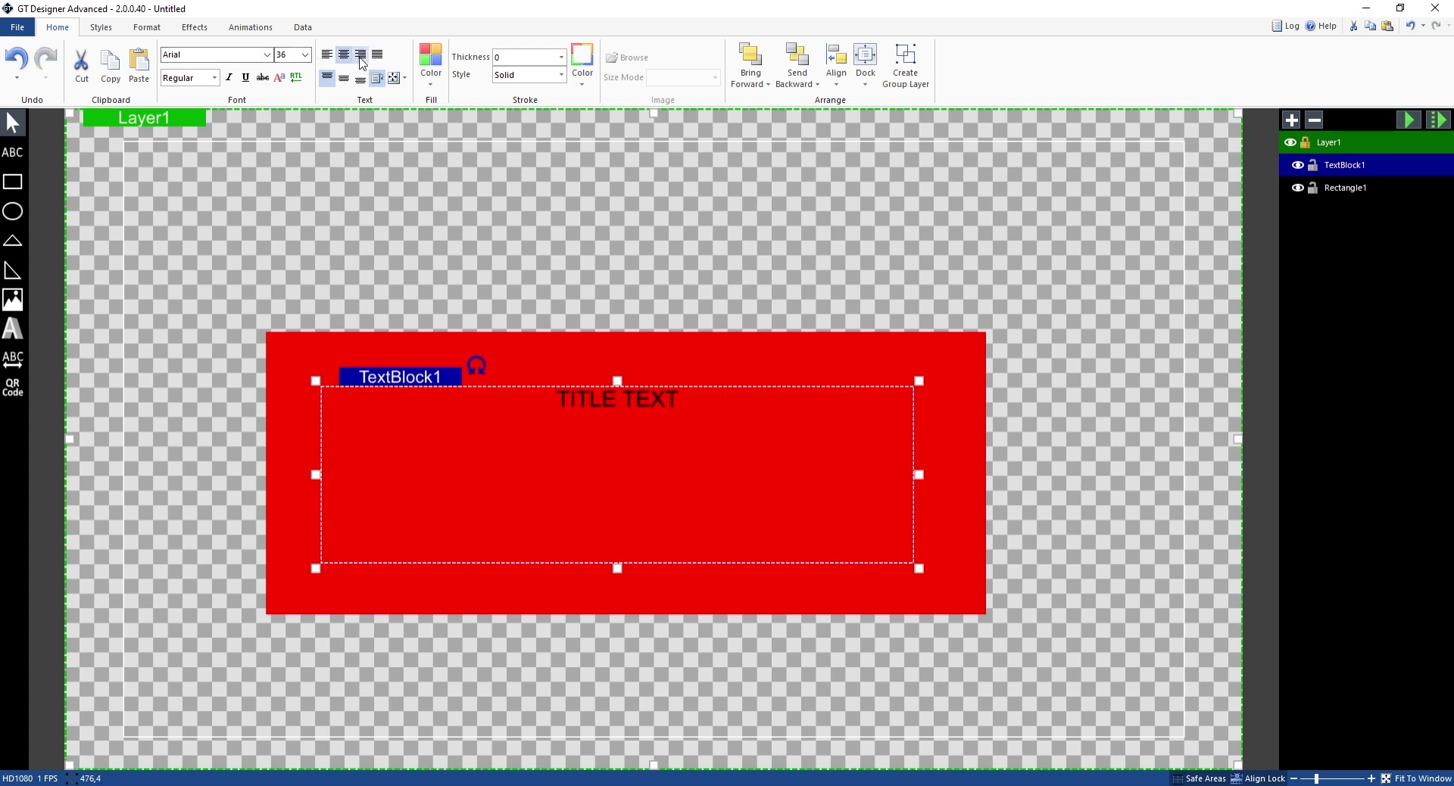
Try right and justified alignment on the "TITLE TEXT" block and return it to centred.
click(362, 56)
click(377, 54)
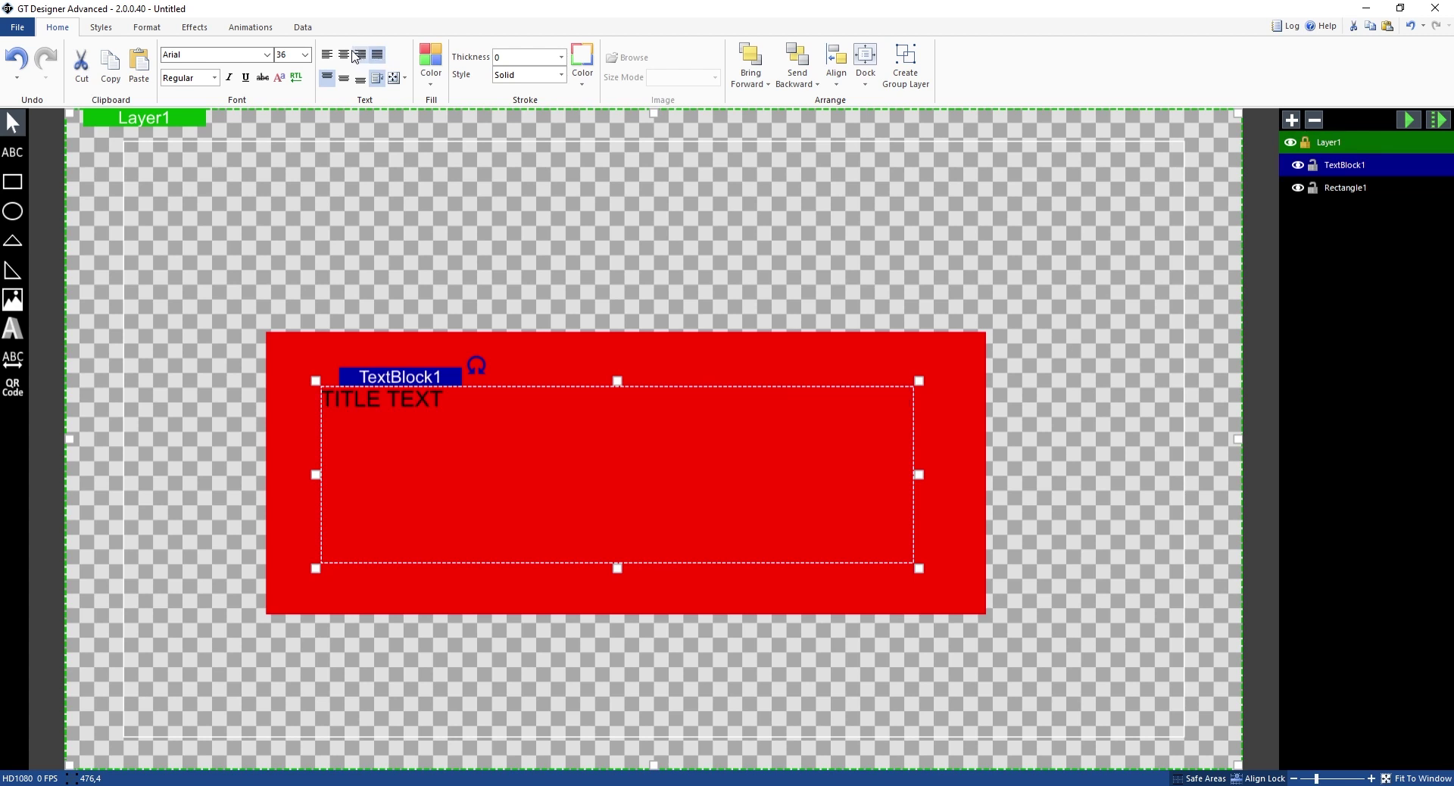
click(347, 59)
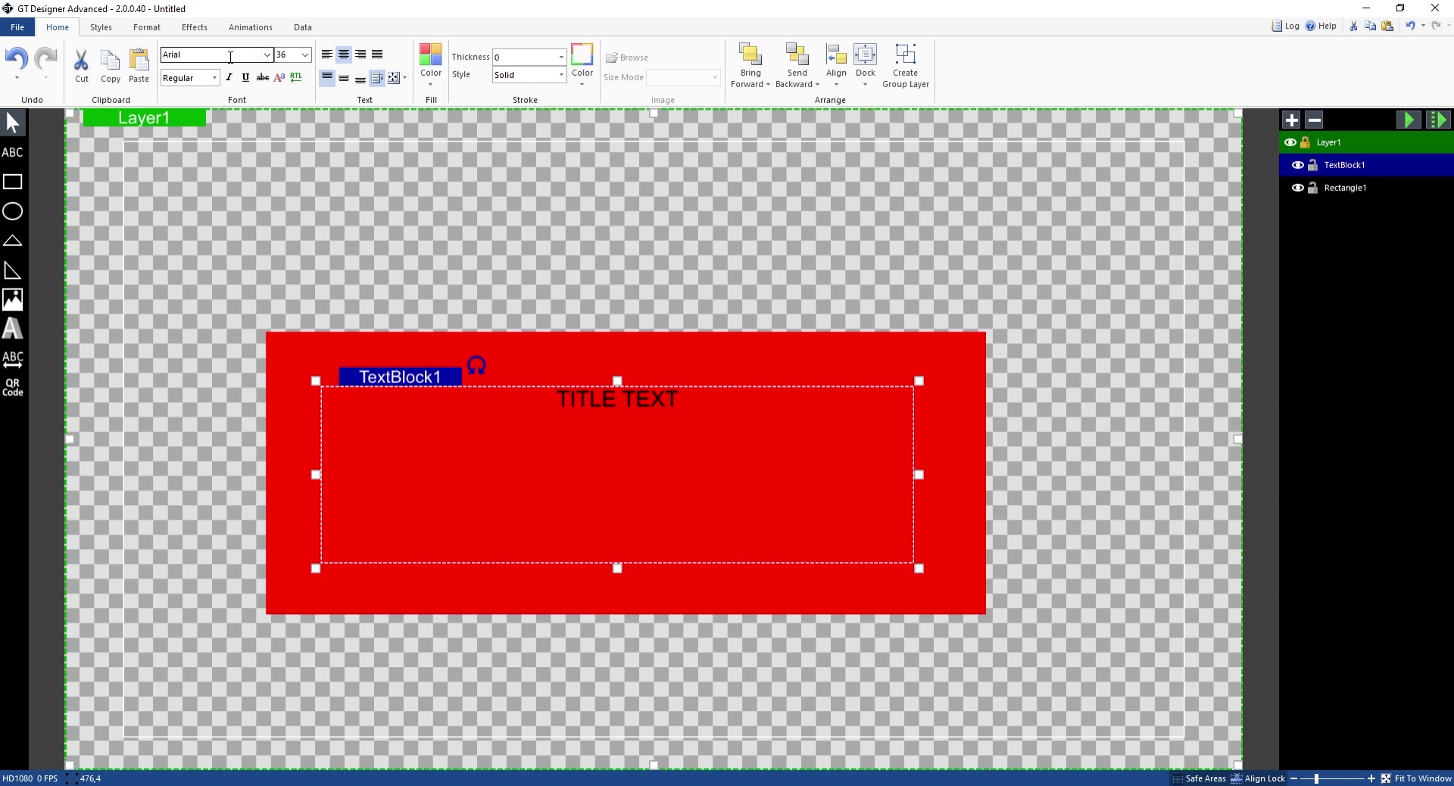
Change the "TITLE TEXT" font to Bebas Neue with a Bold weight.
click(267, 57)
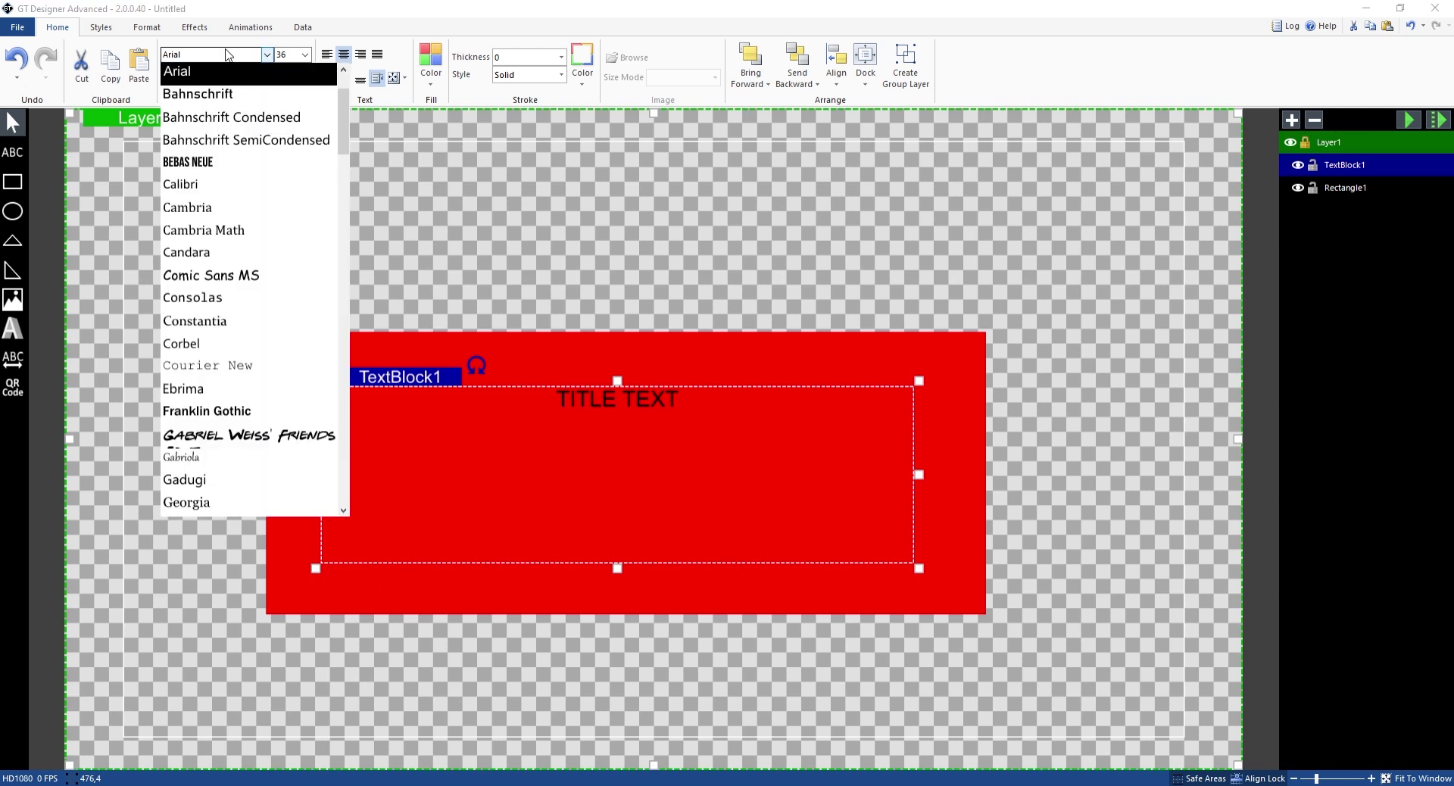
click(194, 164)
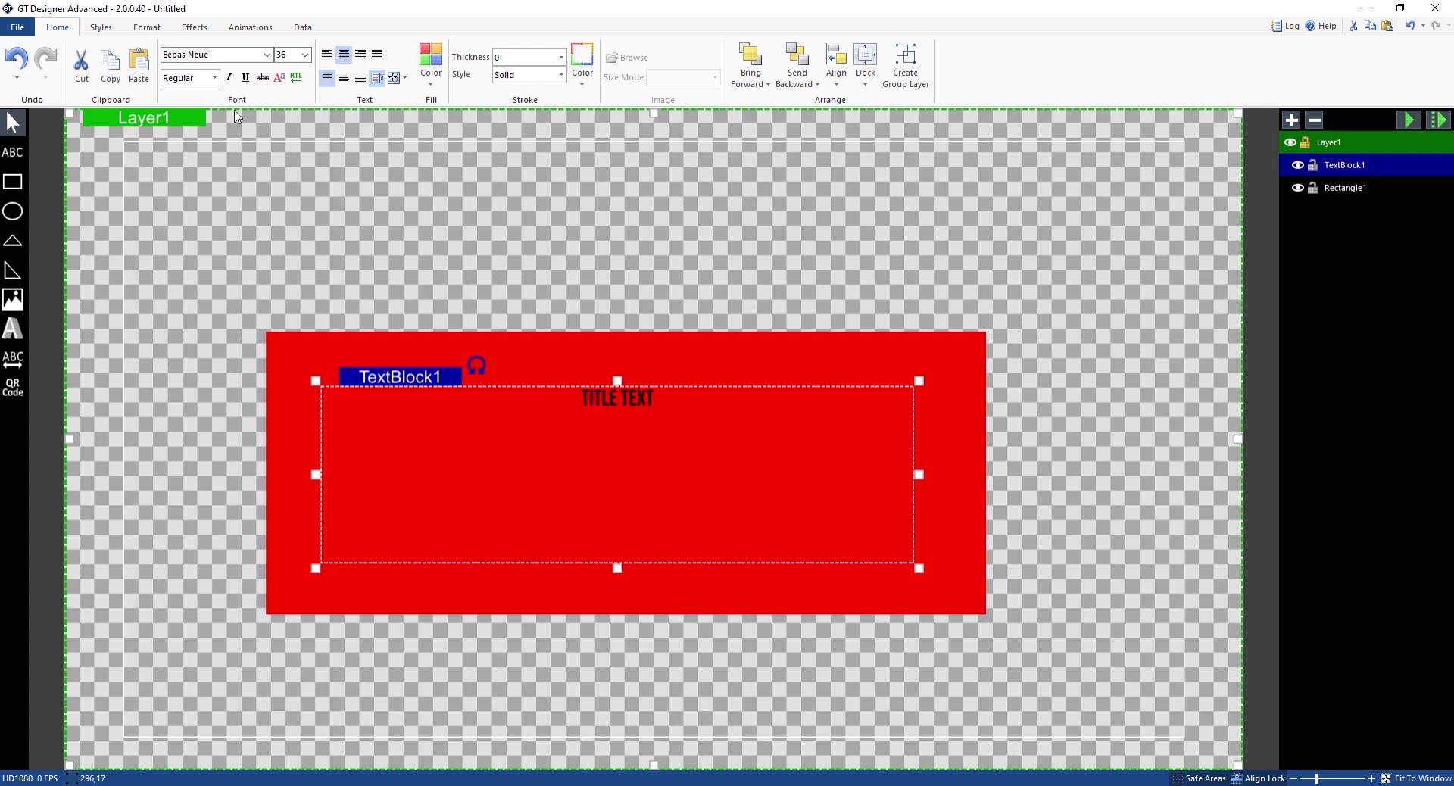
click(214, 78)
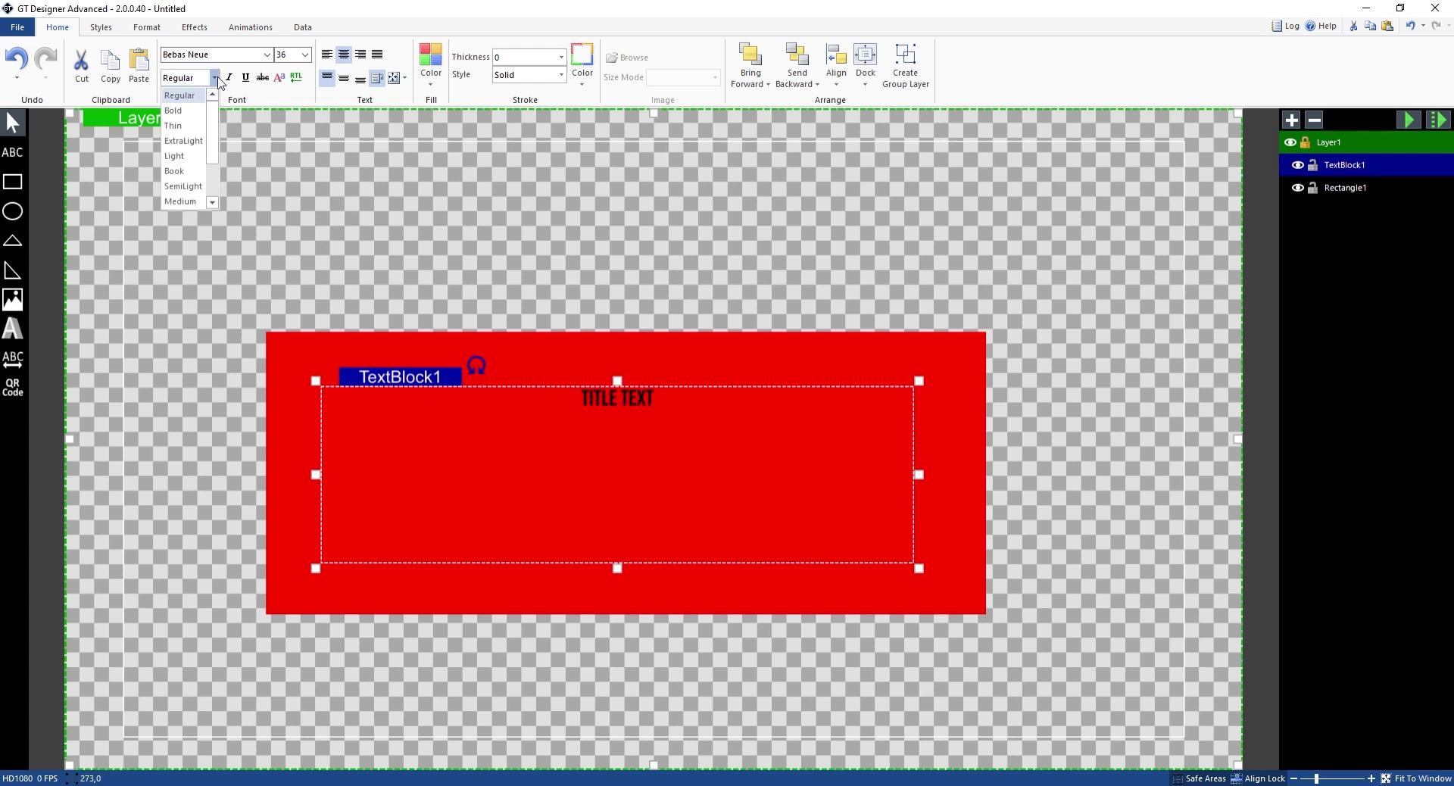
click(182, 113)
Enlarge the "TITLE TEXT" to font size 204 and fill it with white.
click(304, 55)
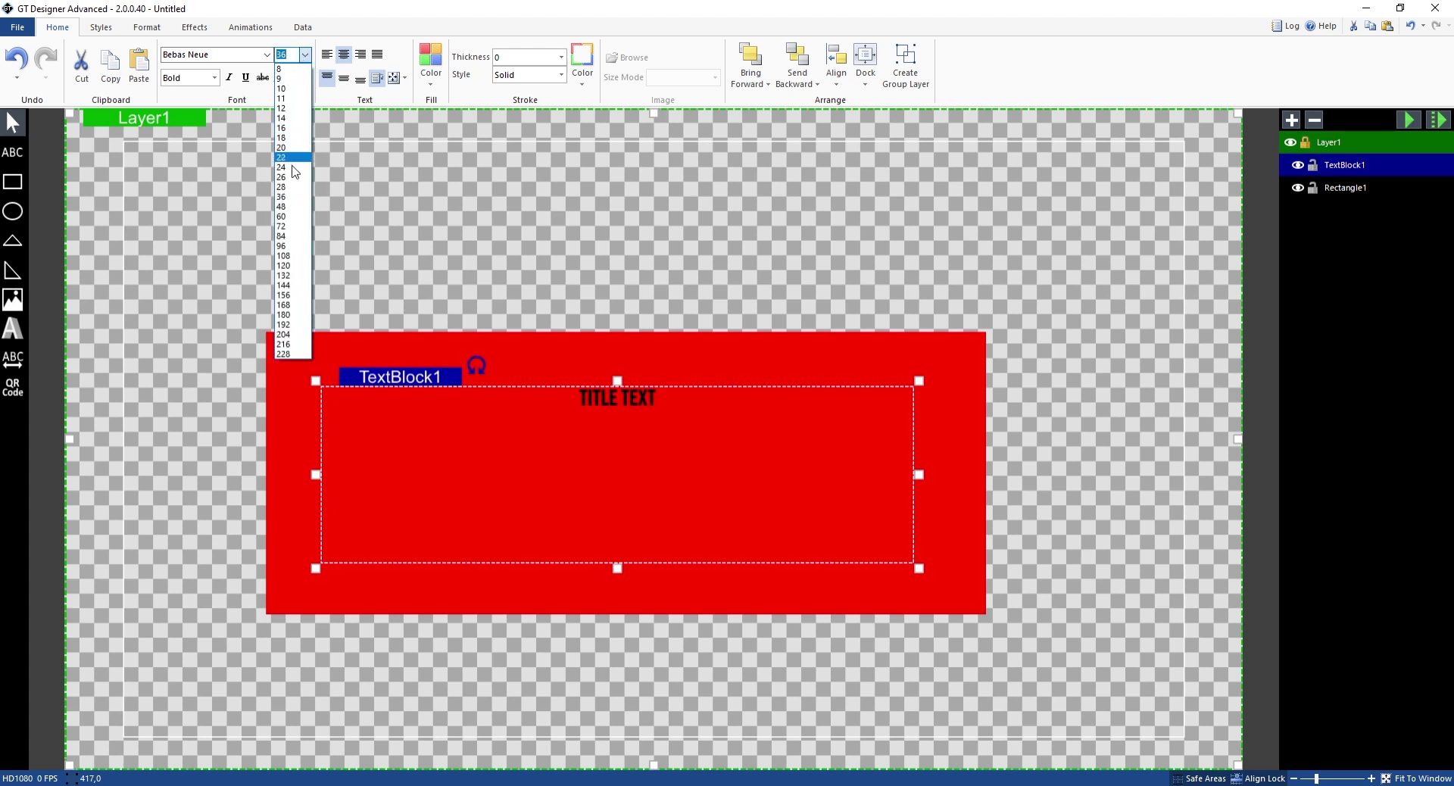
click(293, 265)
click(304, 55)
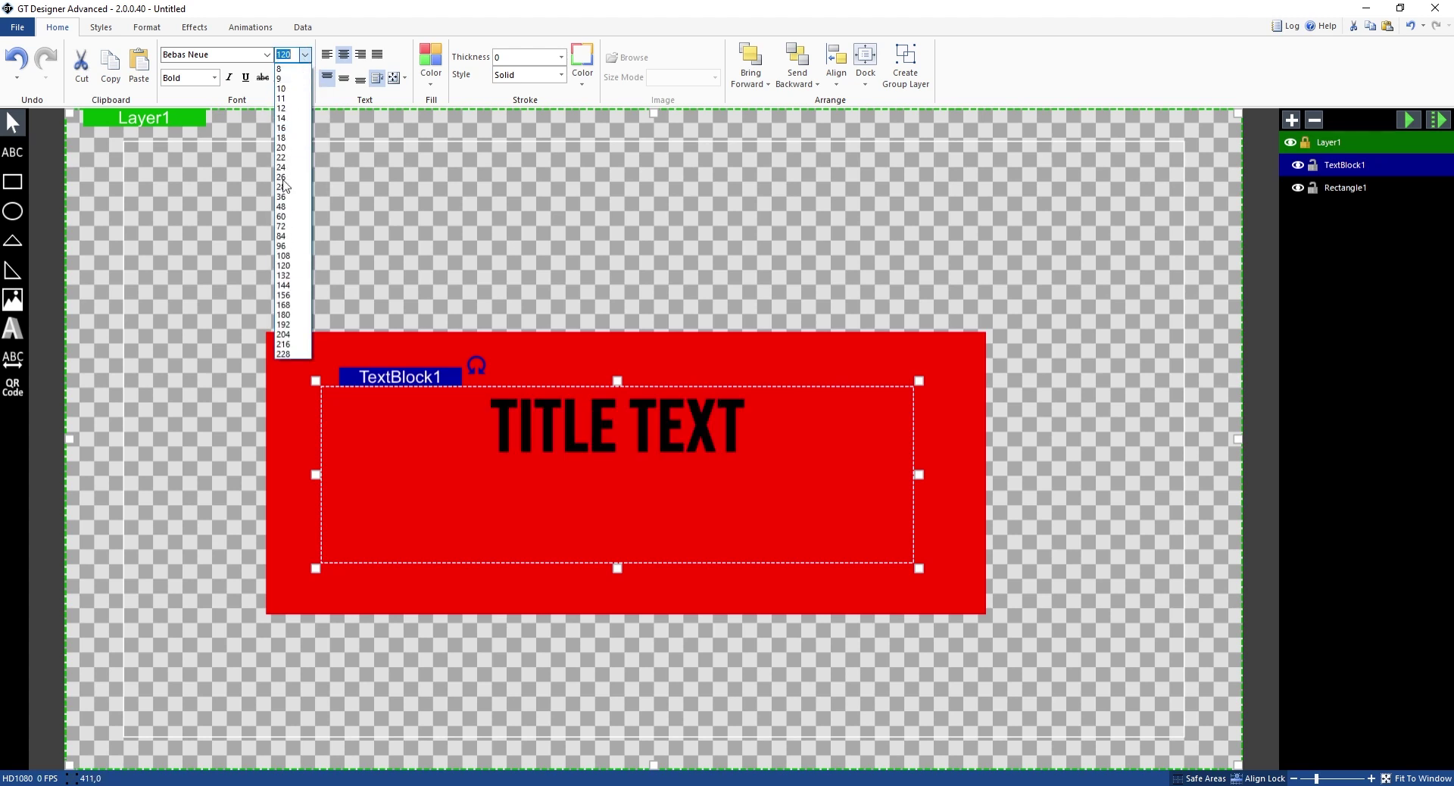
click(285, 294)
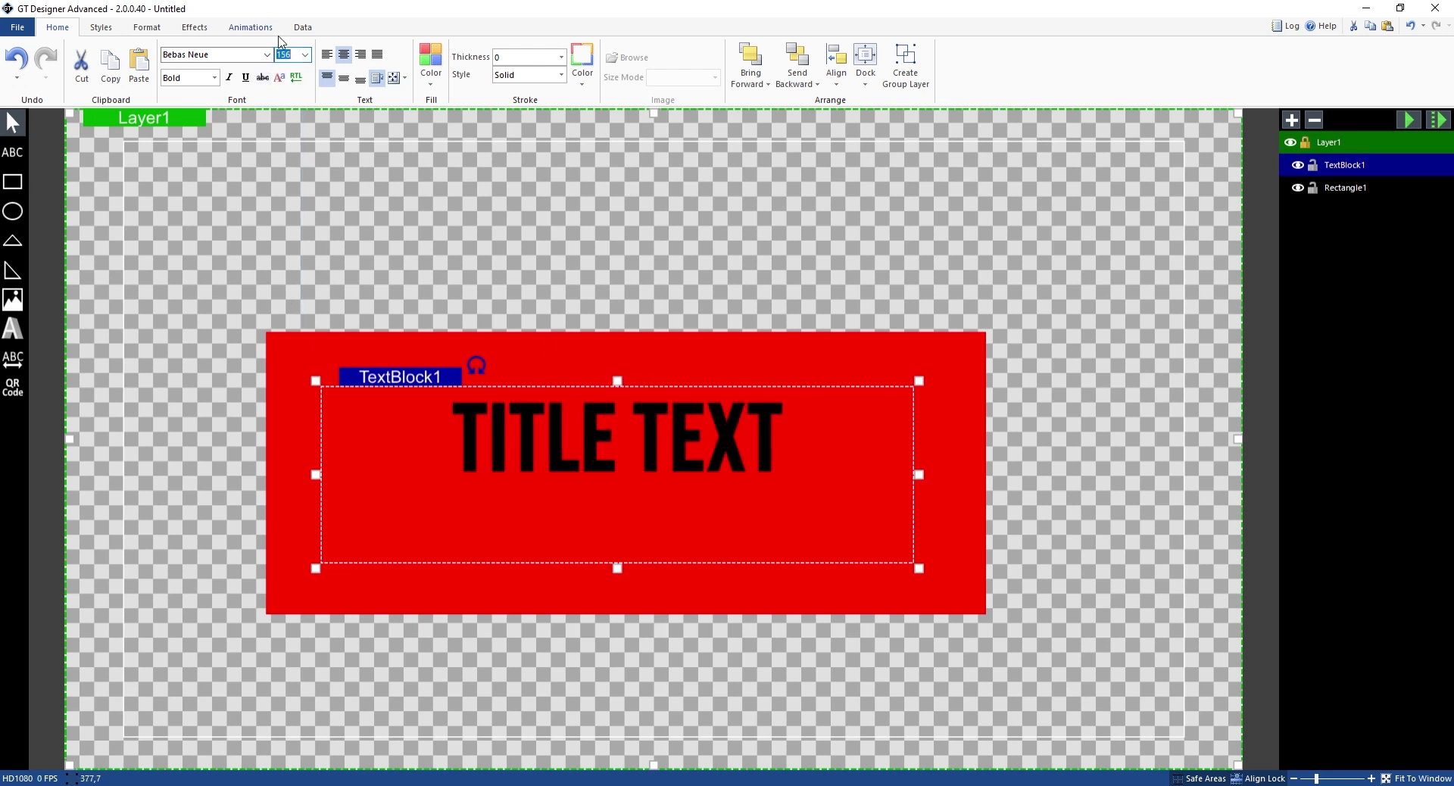
click(304, 55)
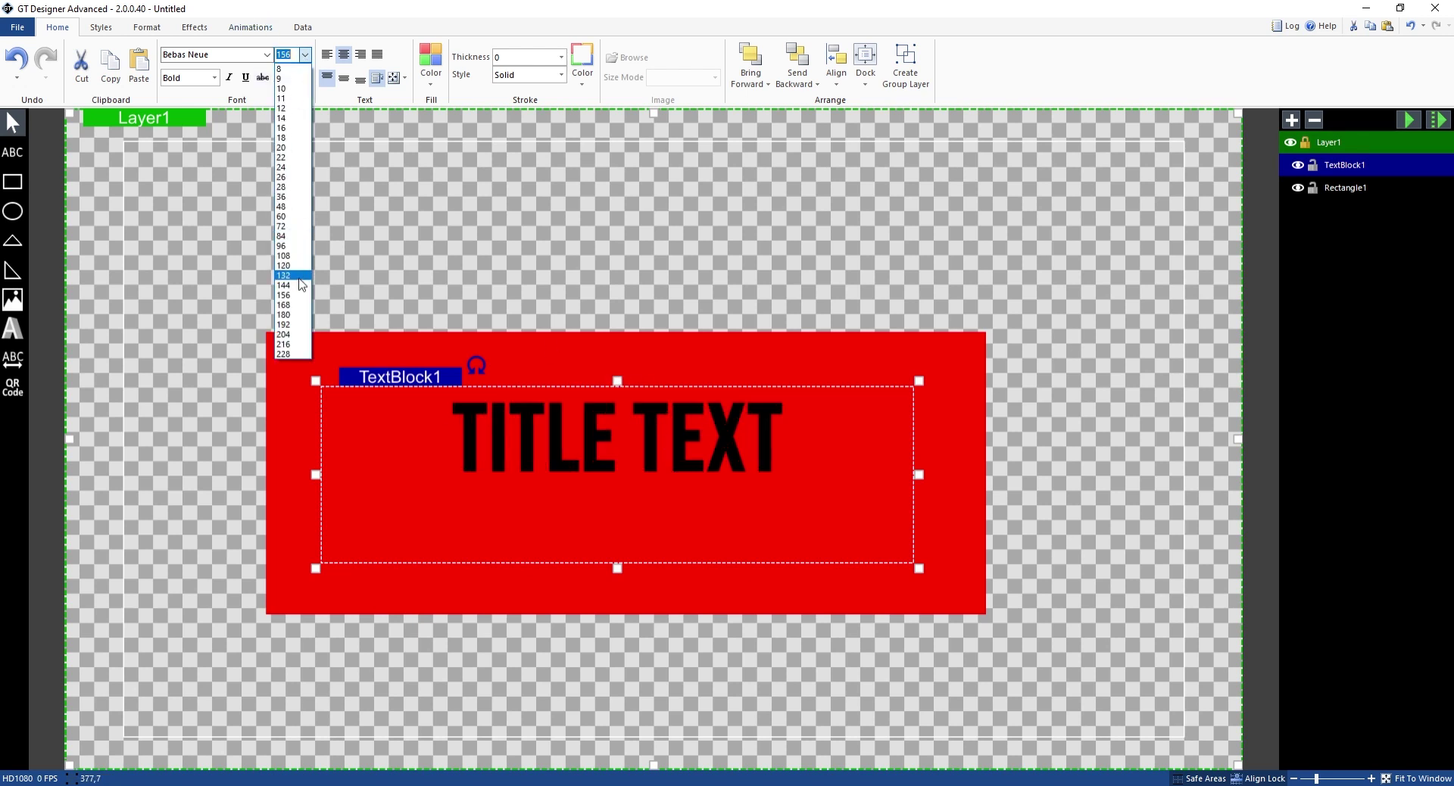
click(285, 334)
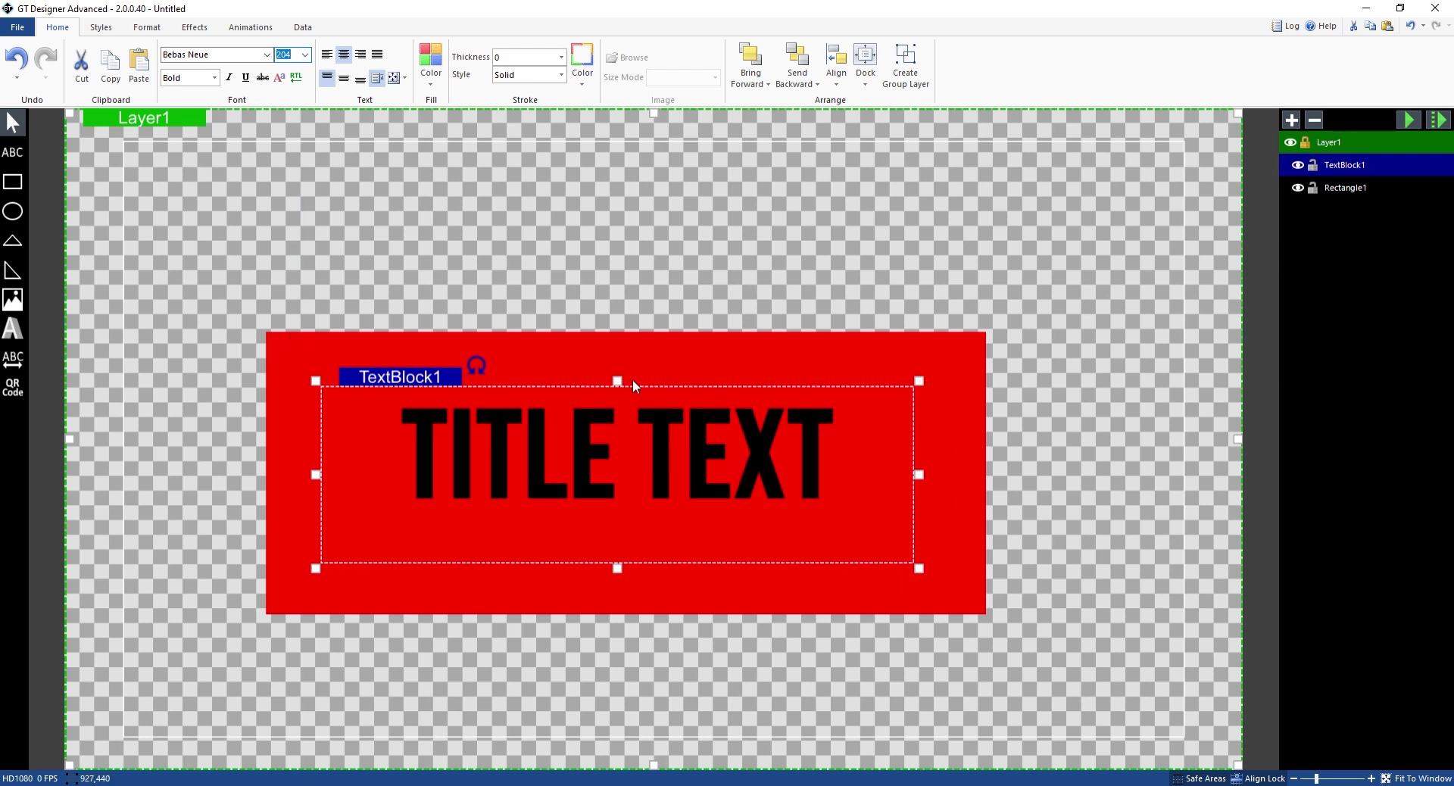
click(431, 62)
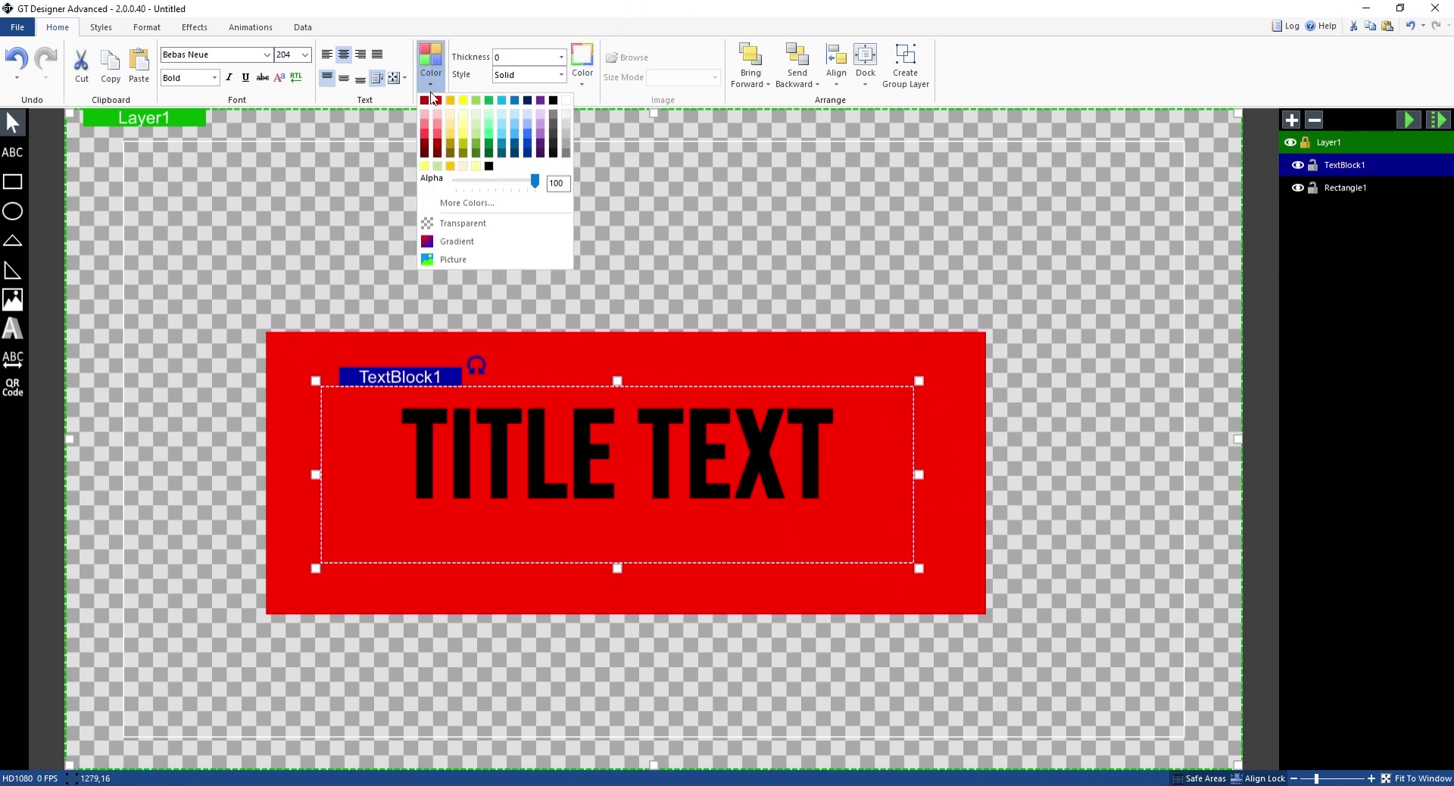
click(565, 100)
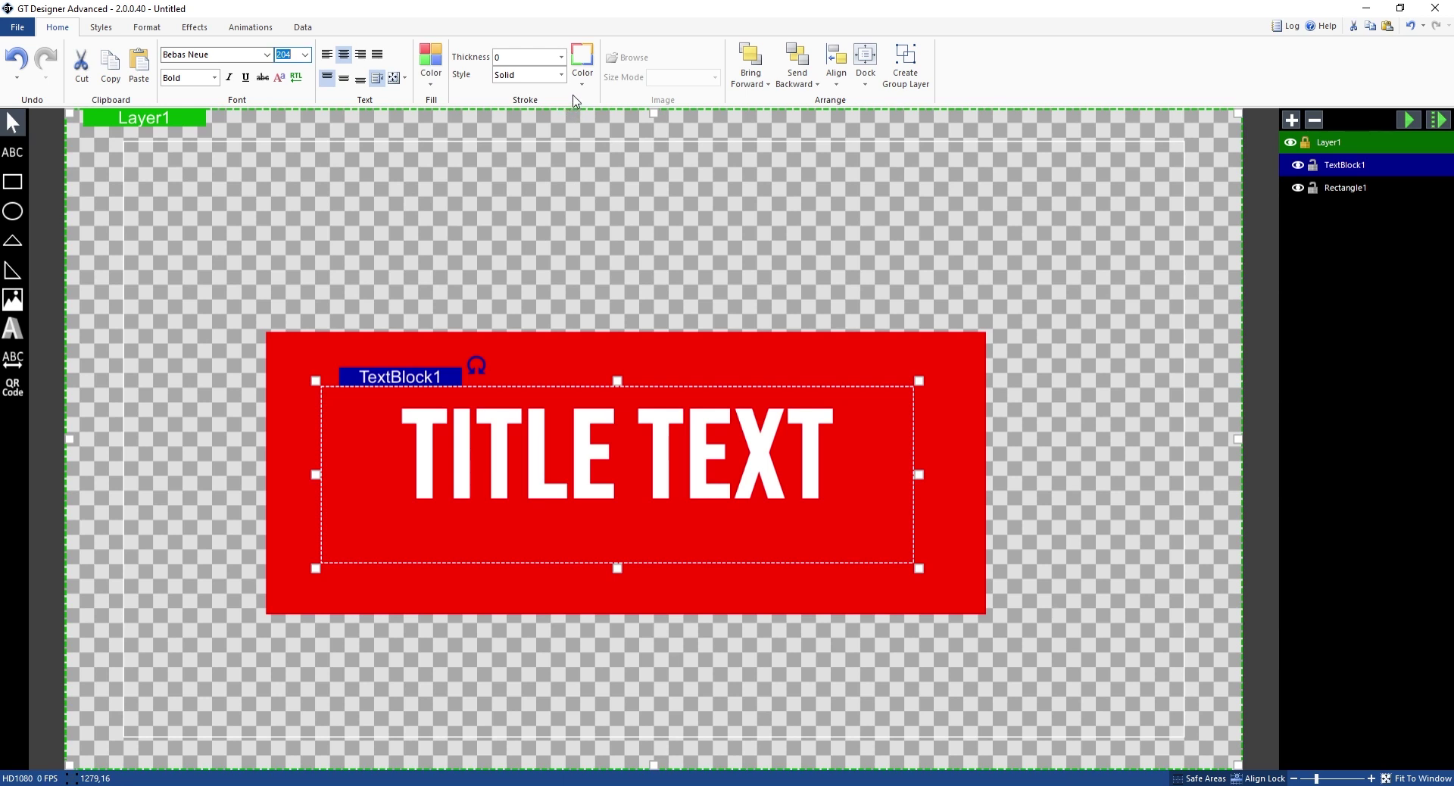
Give the red rectangle a stroke with thickness 20 and the Dash style.
click(699, 357)
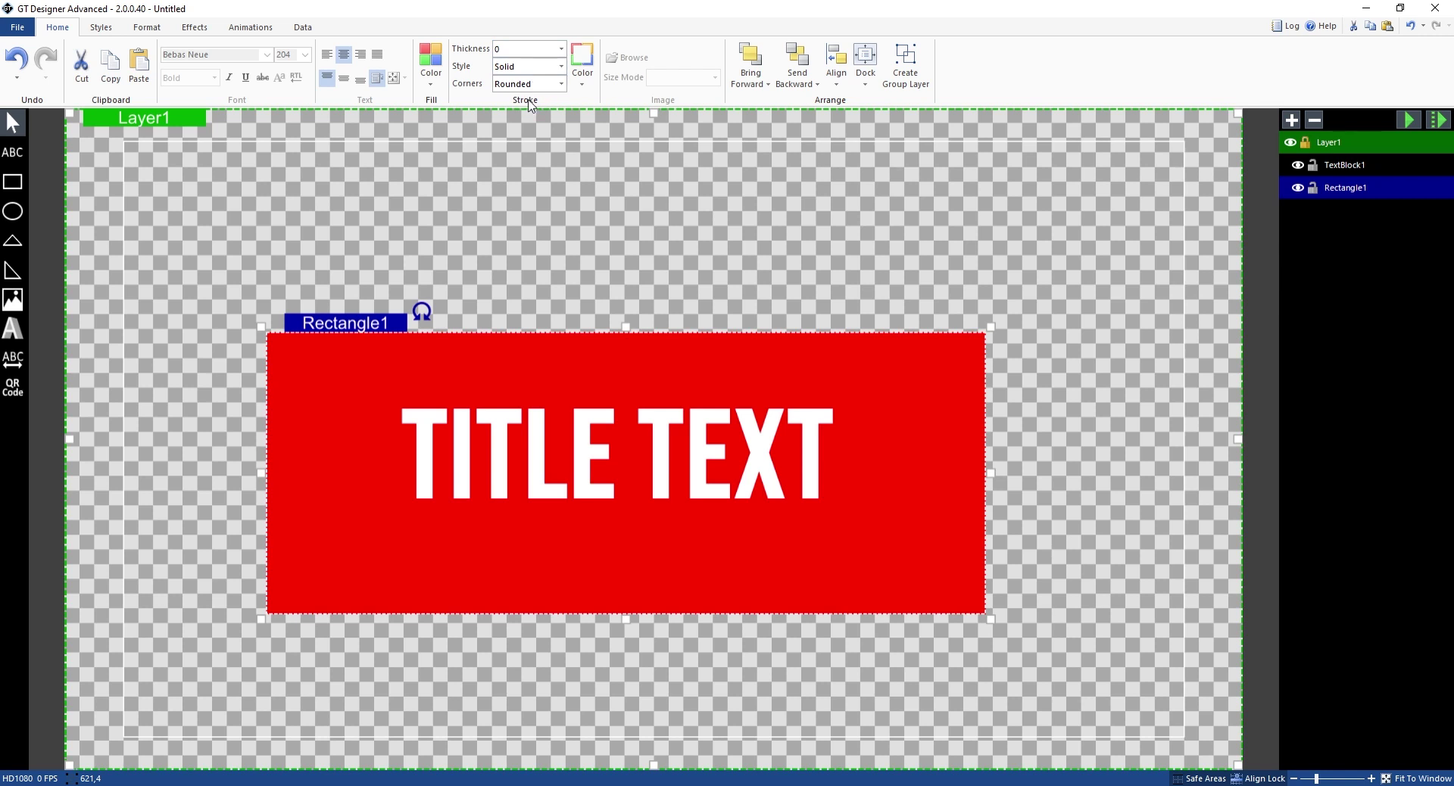
click(561, 49)
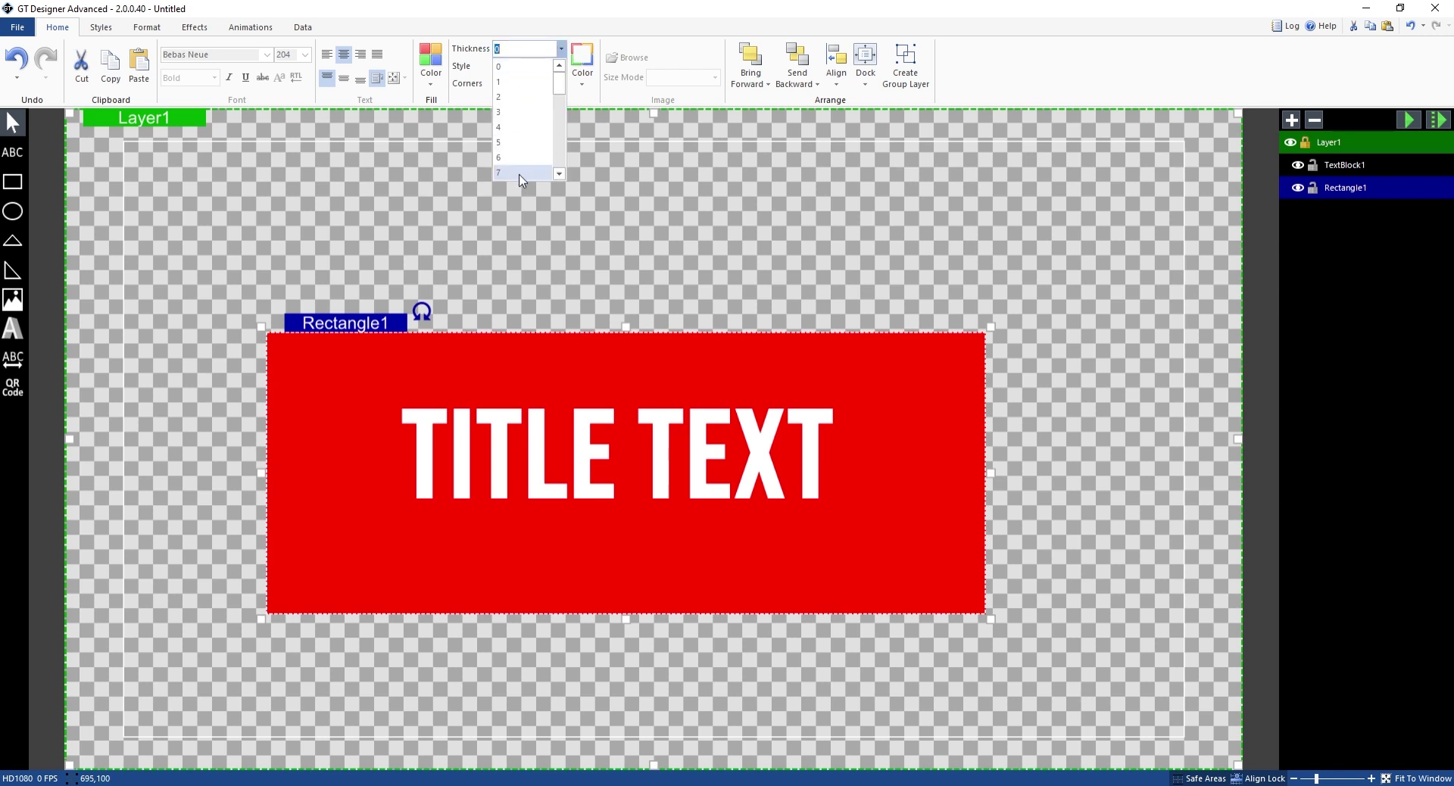
scroll(520, 179, down, 5)
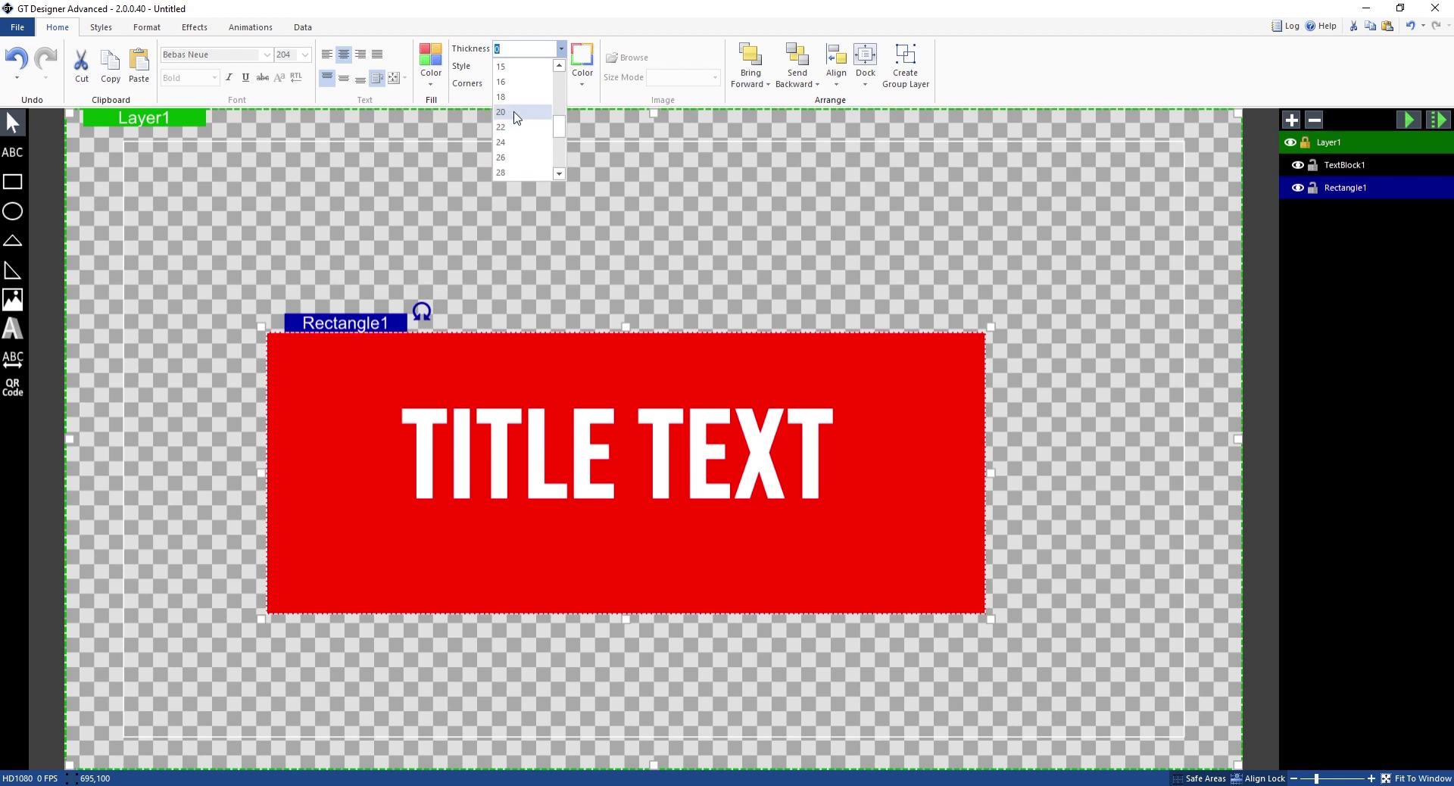
click(515, 114)
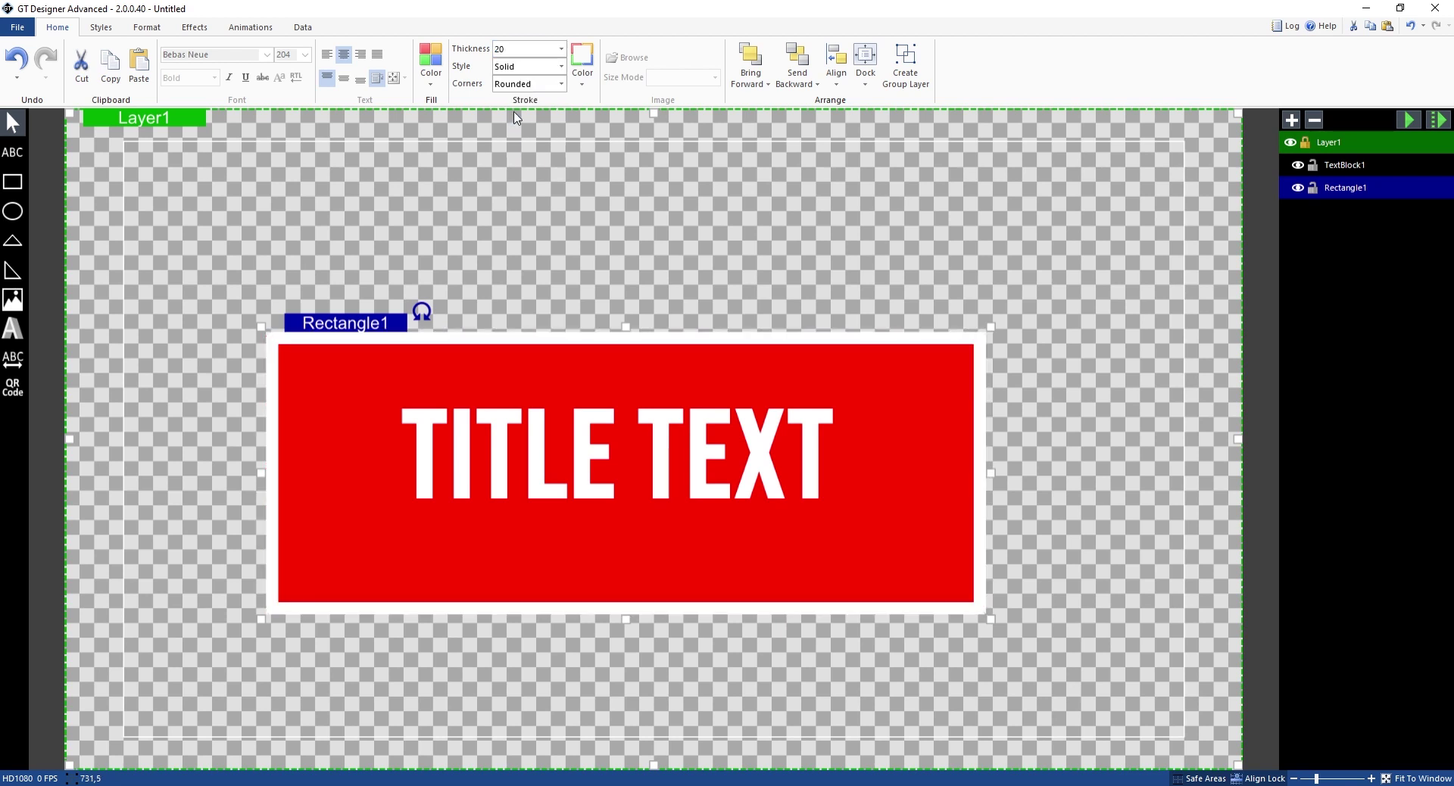
click(562, 67)
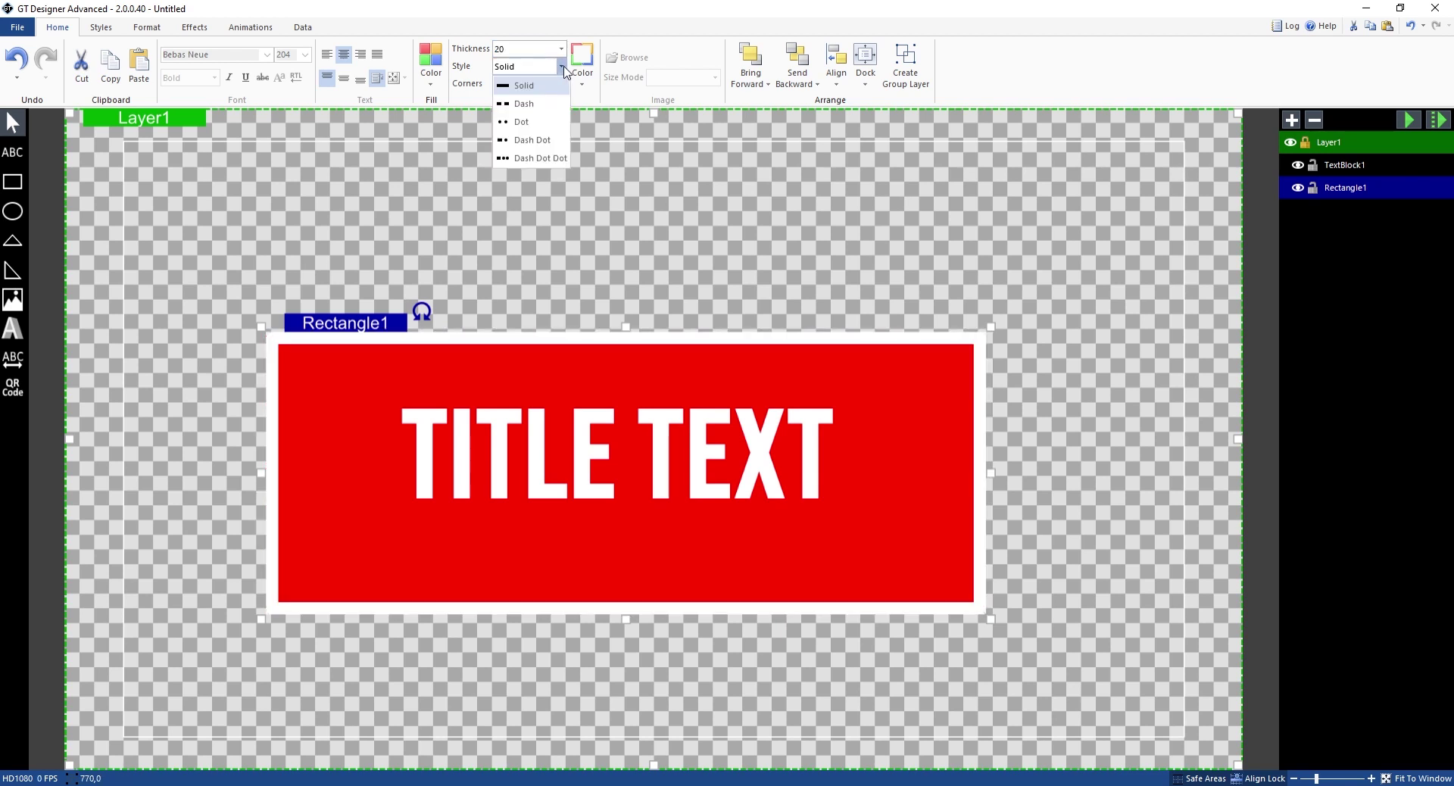
click(538, 106)
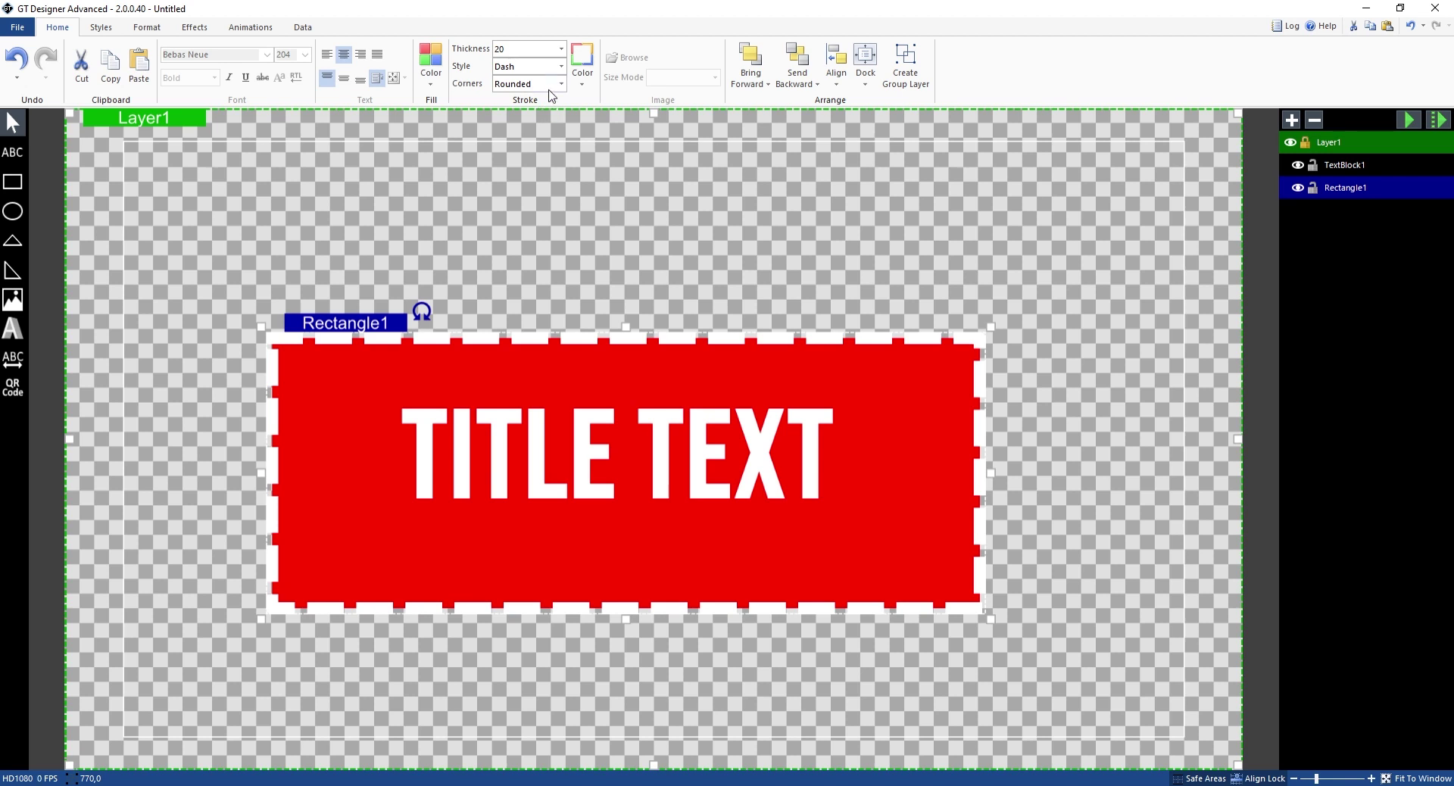
Try the stroke corner options on the red rectangle and return to Rounded.
click(561, 85)
click(518, 104)
click(564, 84)
click(518, 121)
click(561, 84)
click(518, 104)
Move the title text block slightly down inside the red rectangle.
click(1366, 182)
click(718, 469)
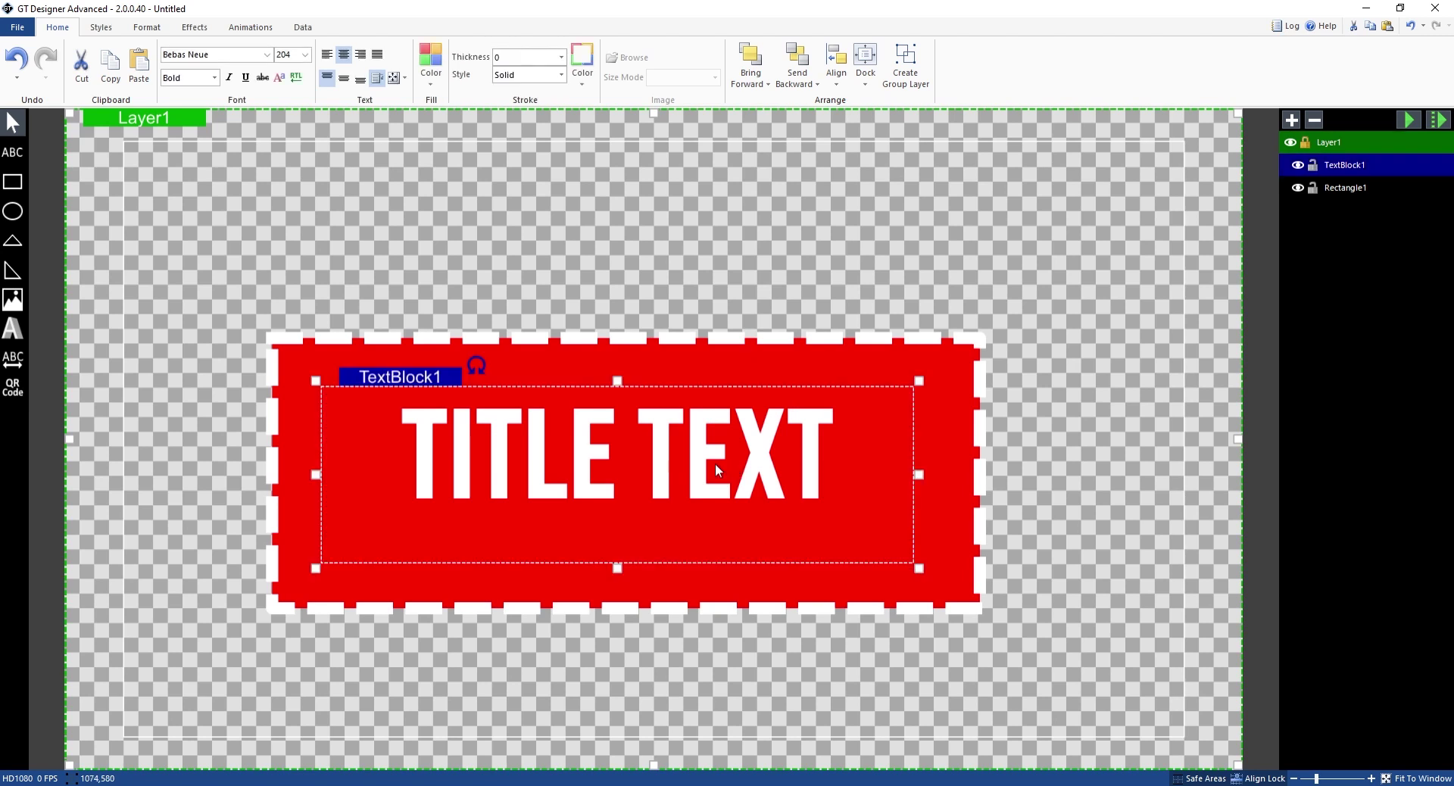
click(685, 362)
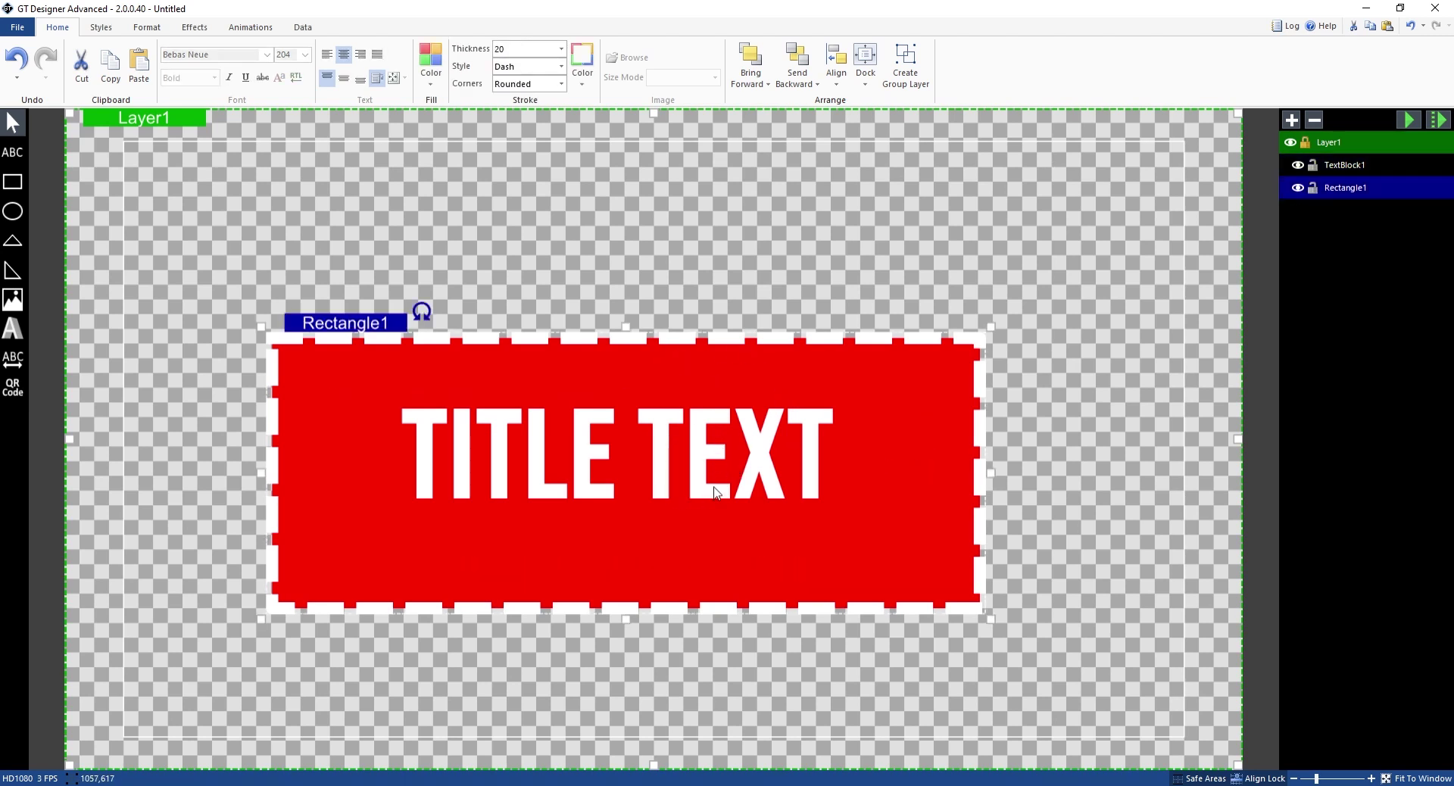
click(671, 452)
drag(665, 452, 668, 465)
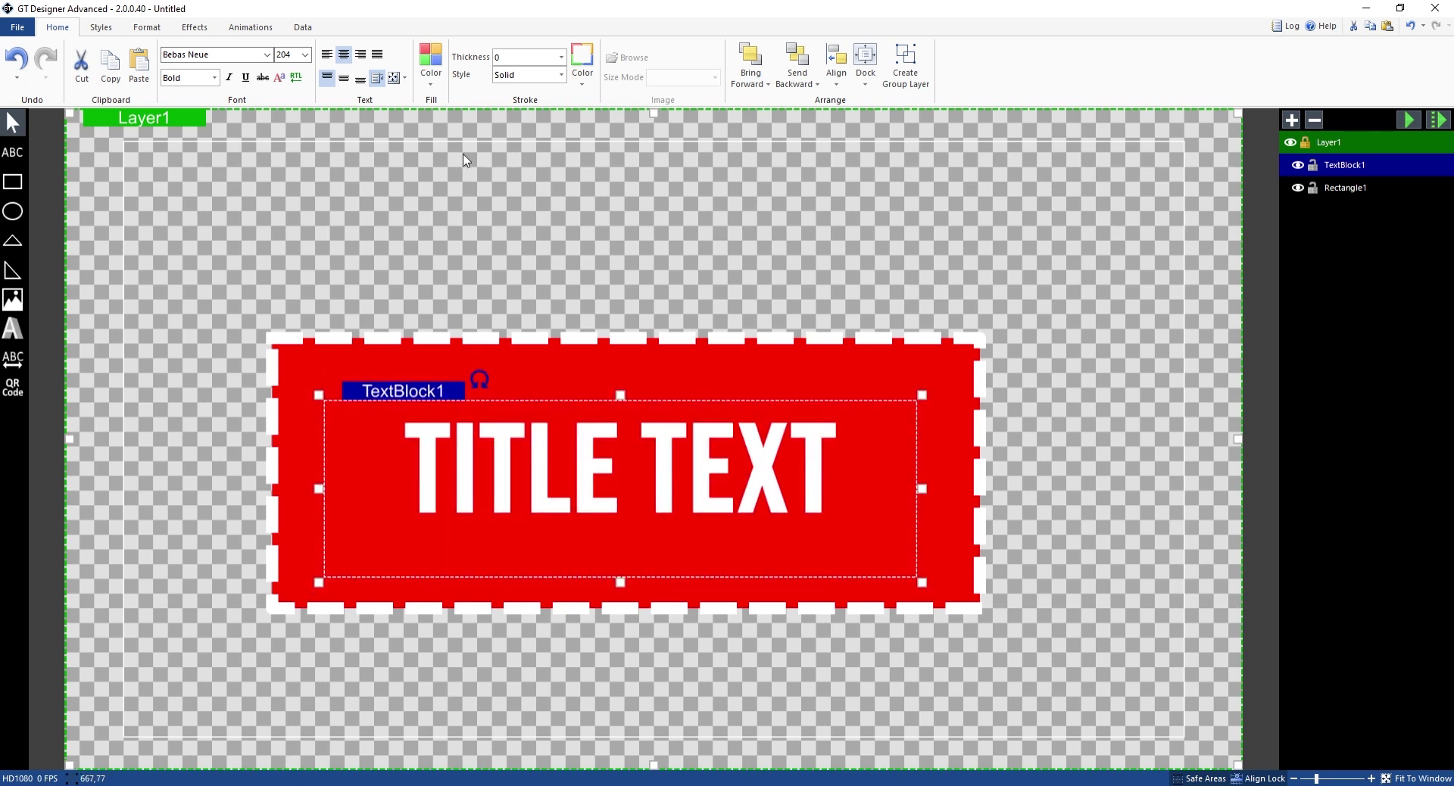
Set the title text's opacity to 80.
click(197, 29)
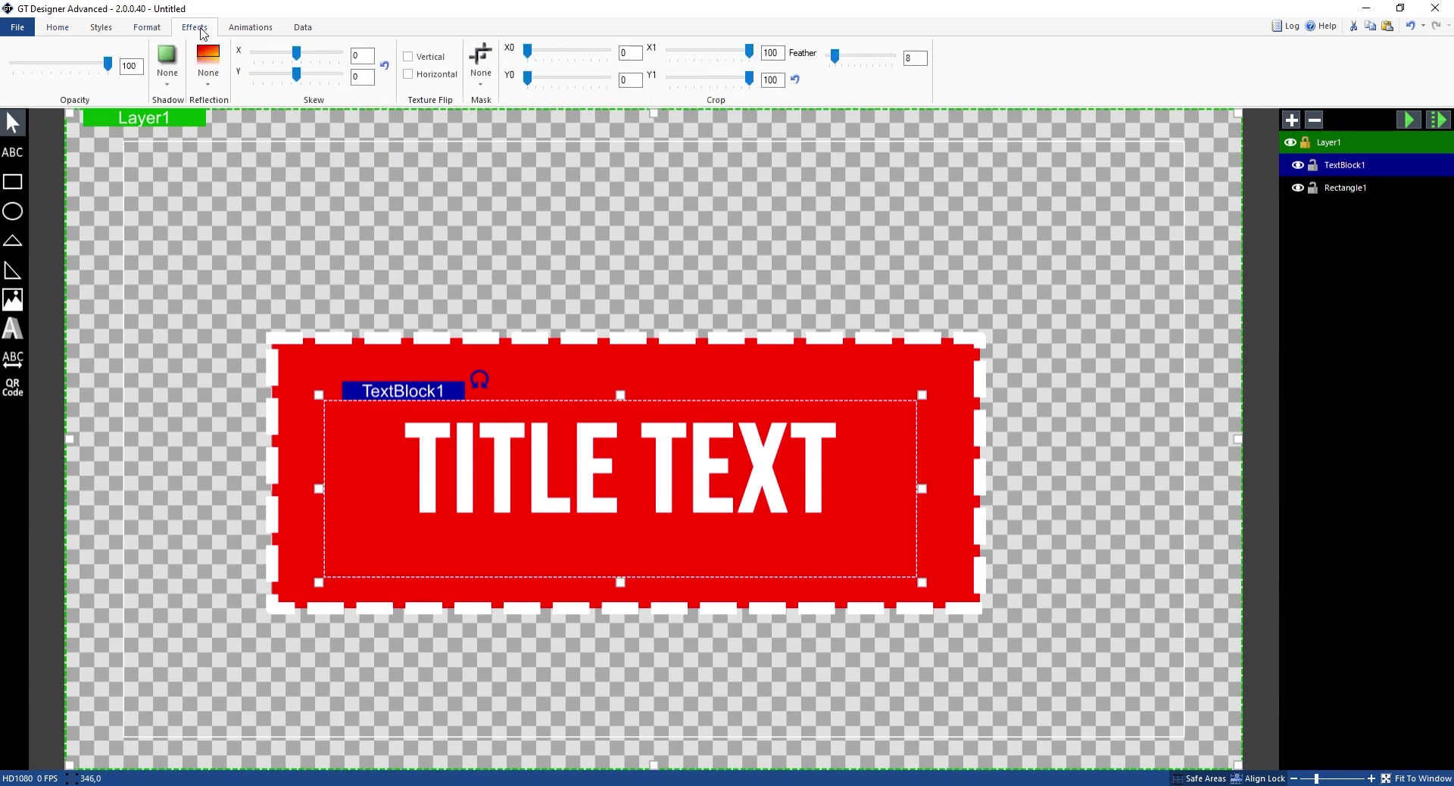
double_click(136, 66)
text(80)
Apply a Glow Large shadow to the title text and skew it to -8 on Y.
click(166, 62)
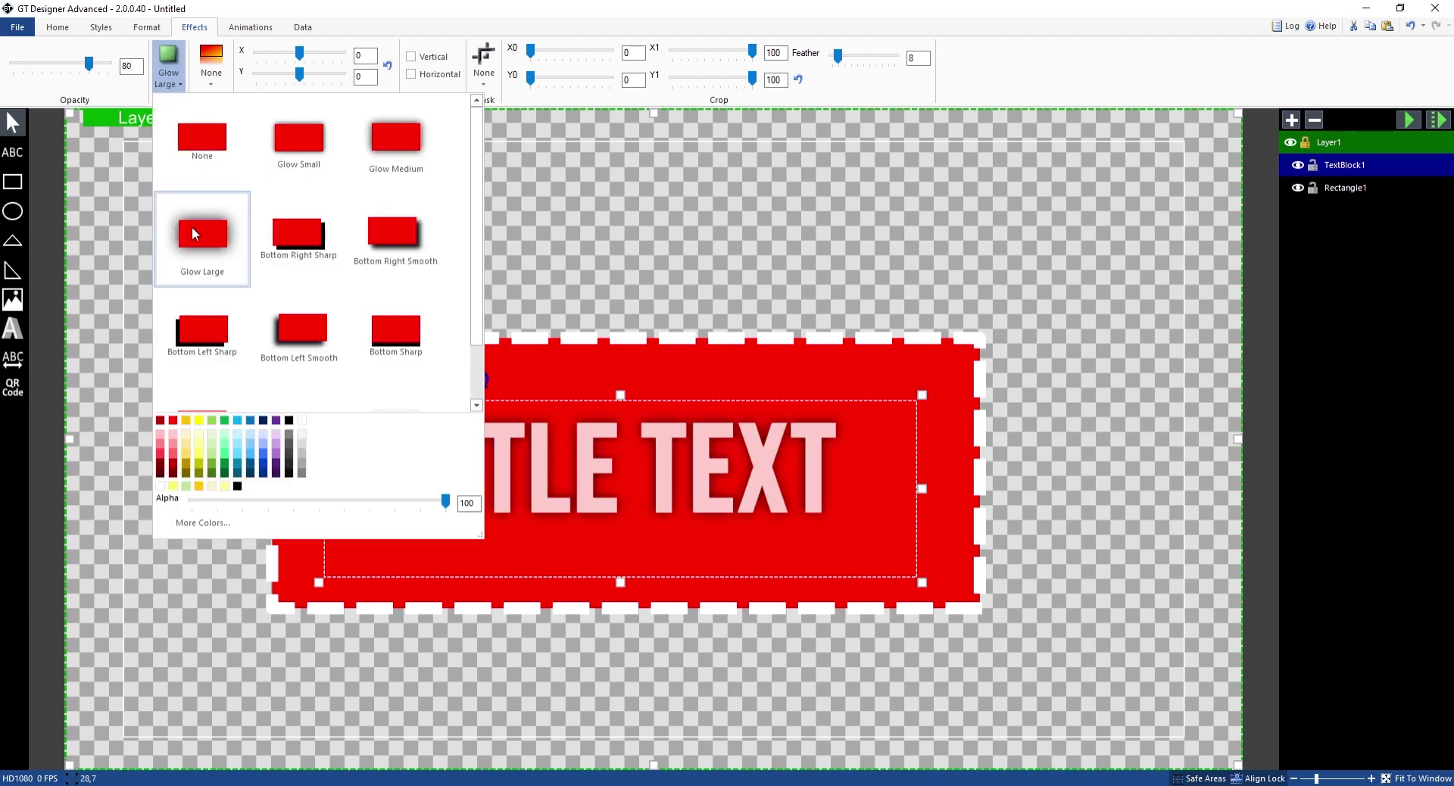
click(191, 228)
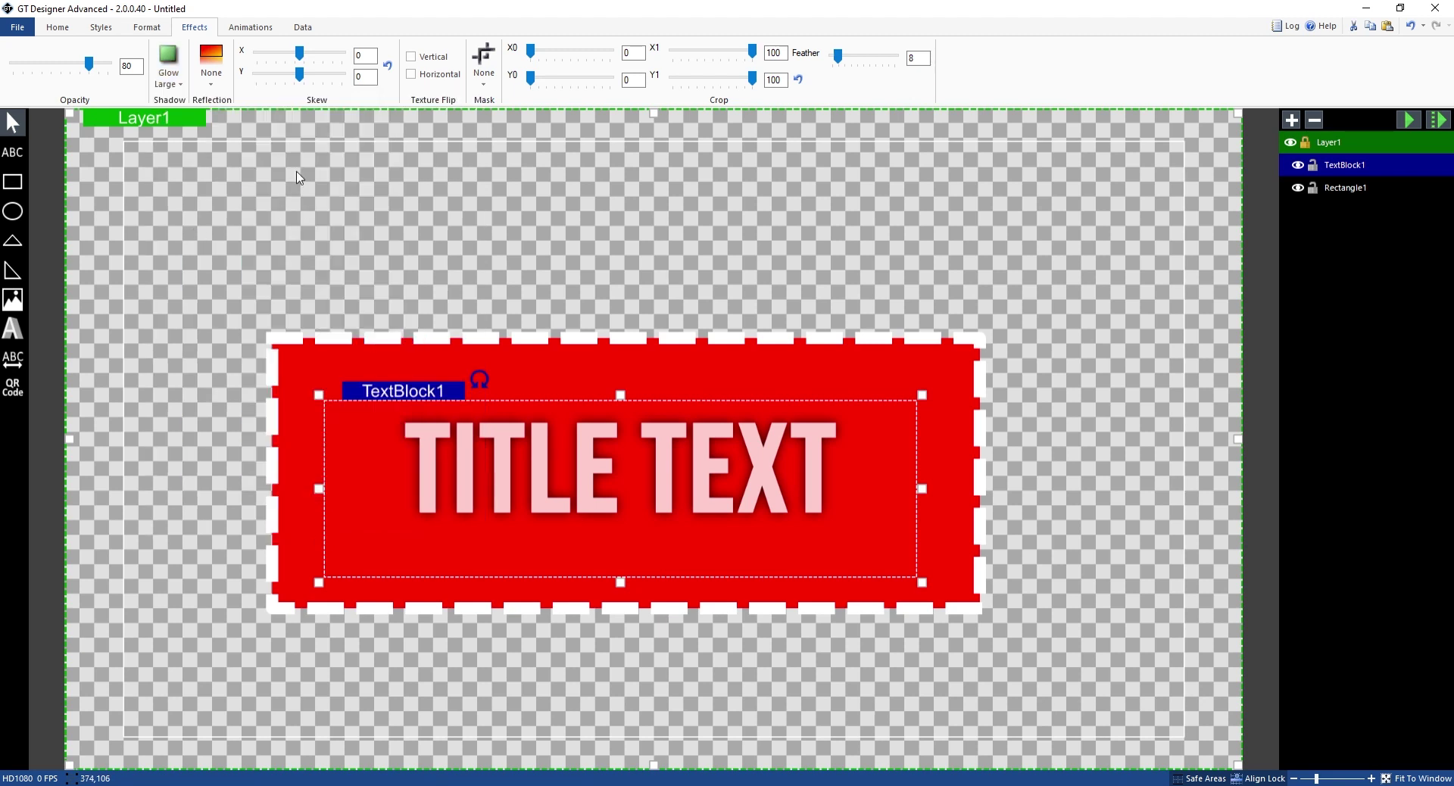
drag(297, 77, 290, 76)
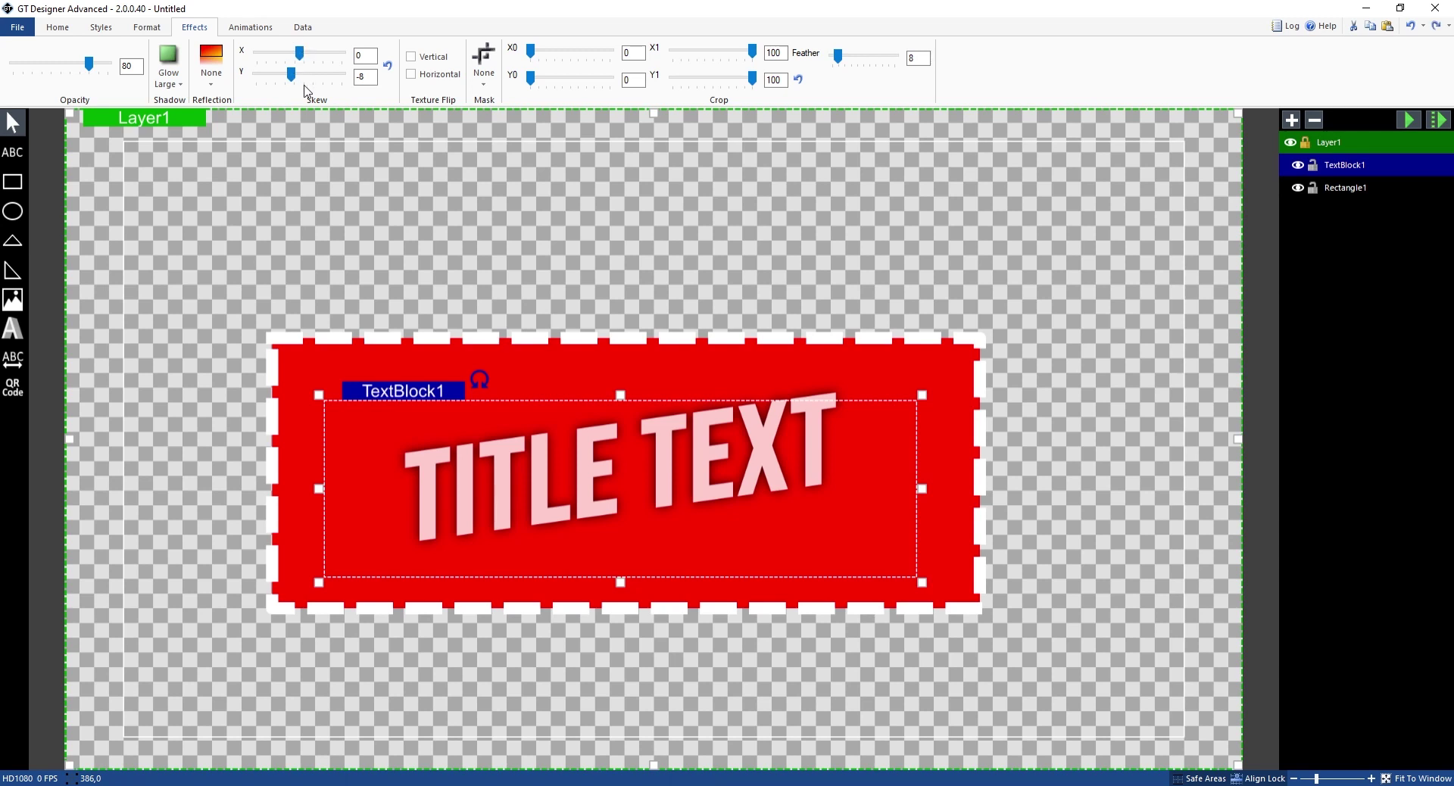
Try the horizontal and vertical texture flips on the title text, and keep its mask set to None.
click(411, 74)
click(414, 74)
click(418, 58)
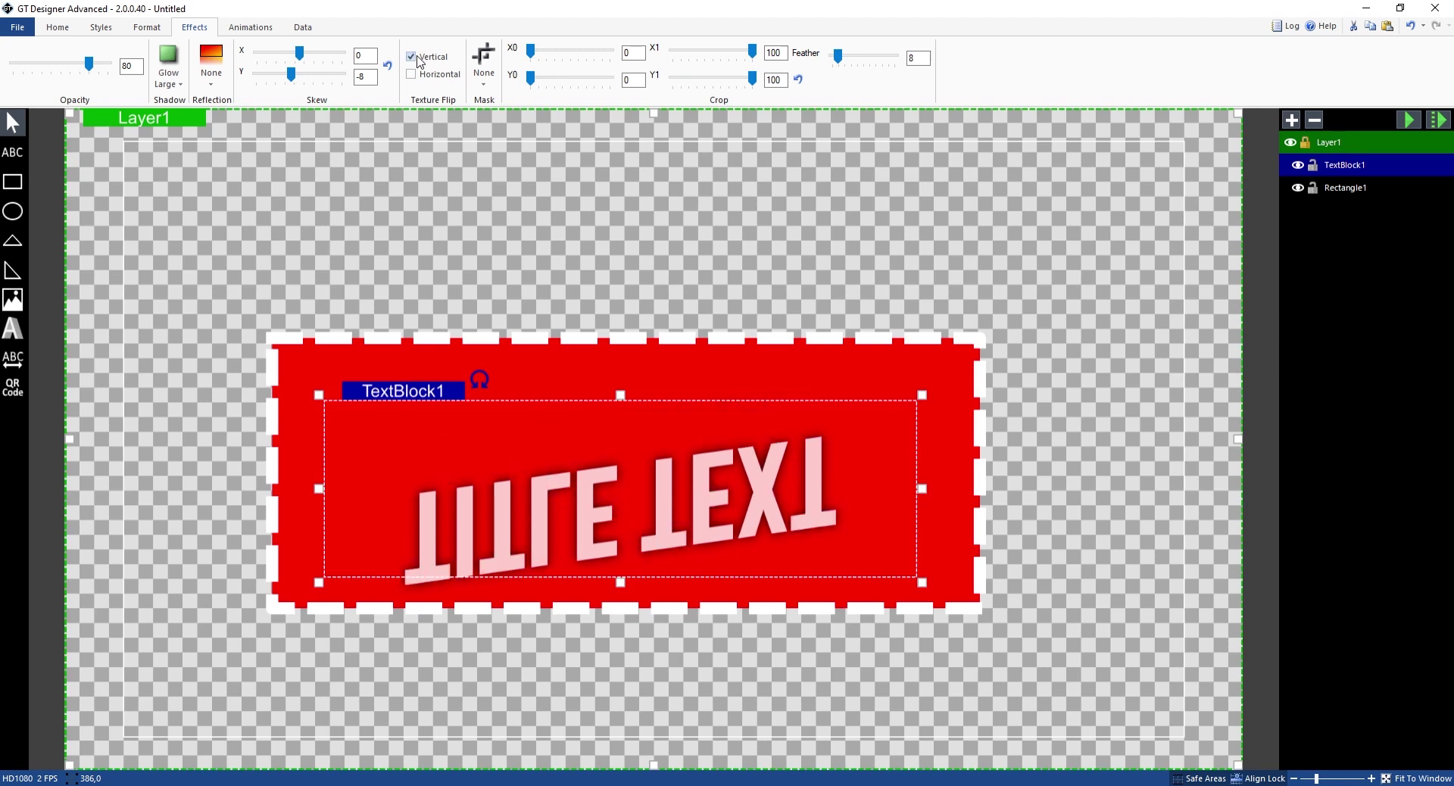
click(417, 59)
click(490, 71)
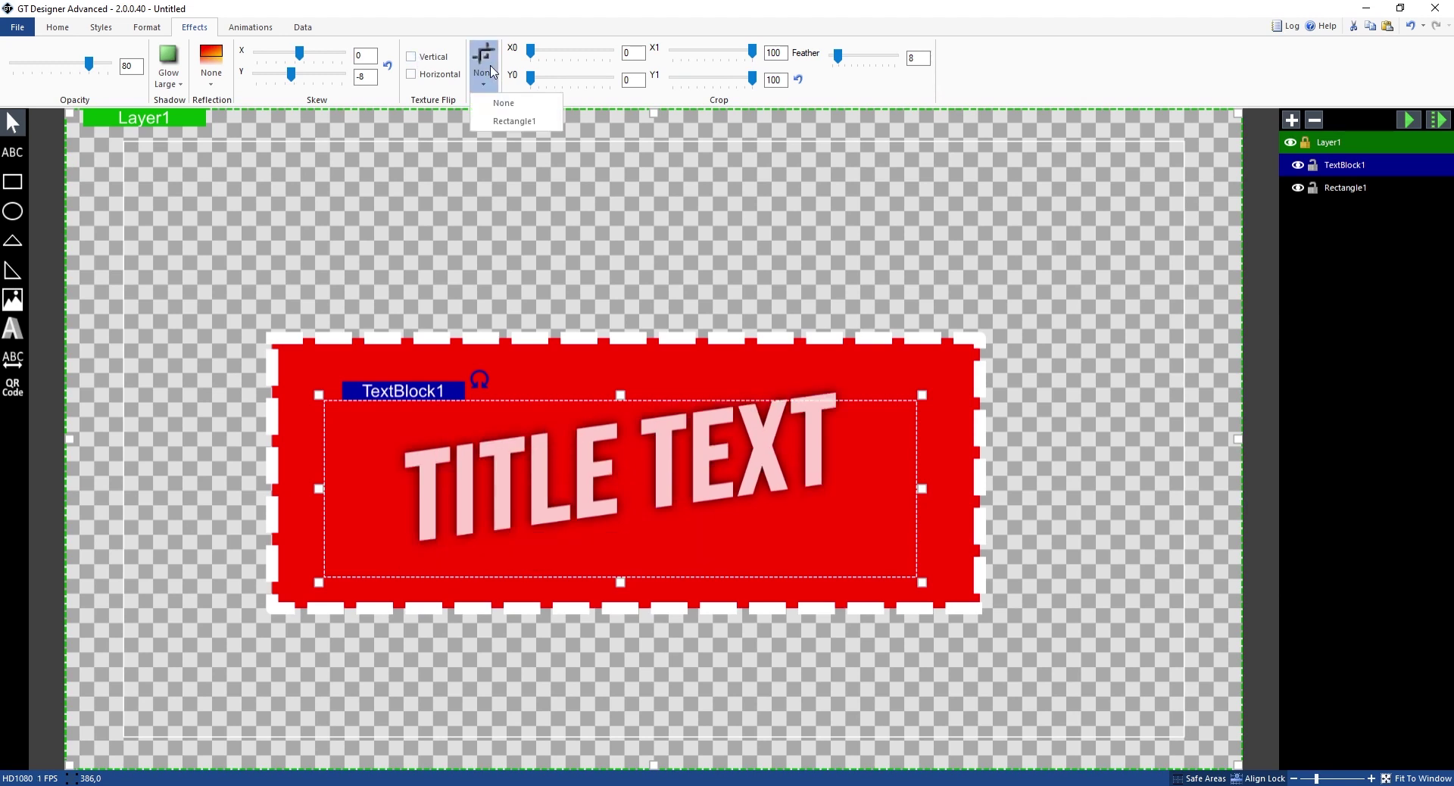
click(503, 103)
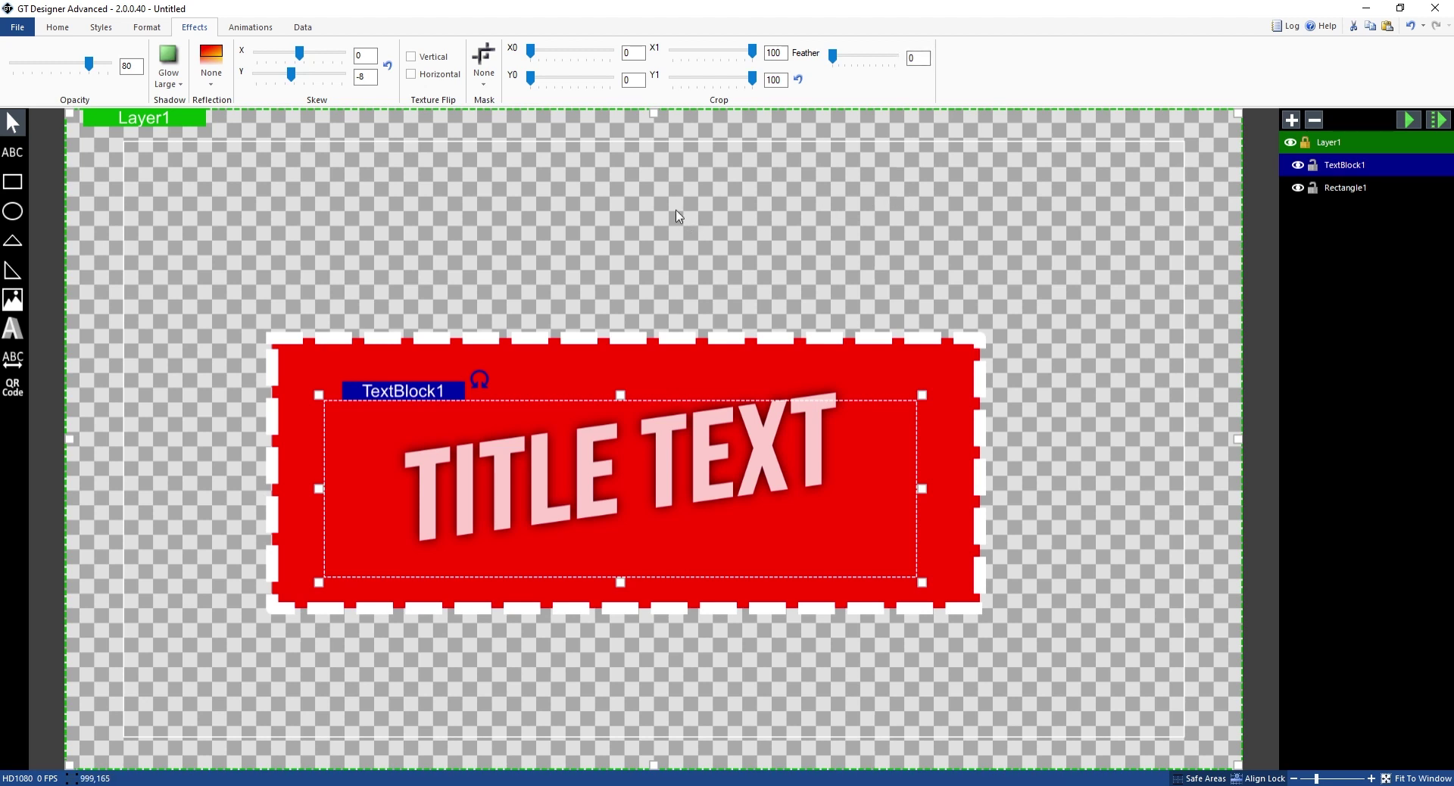
Give the title text a Fade TransitionIn with duration 2 and Linear style, and preview the animation.
click(253, 28)
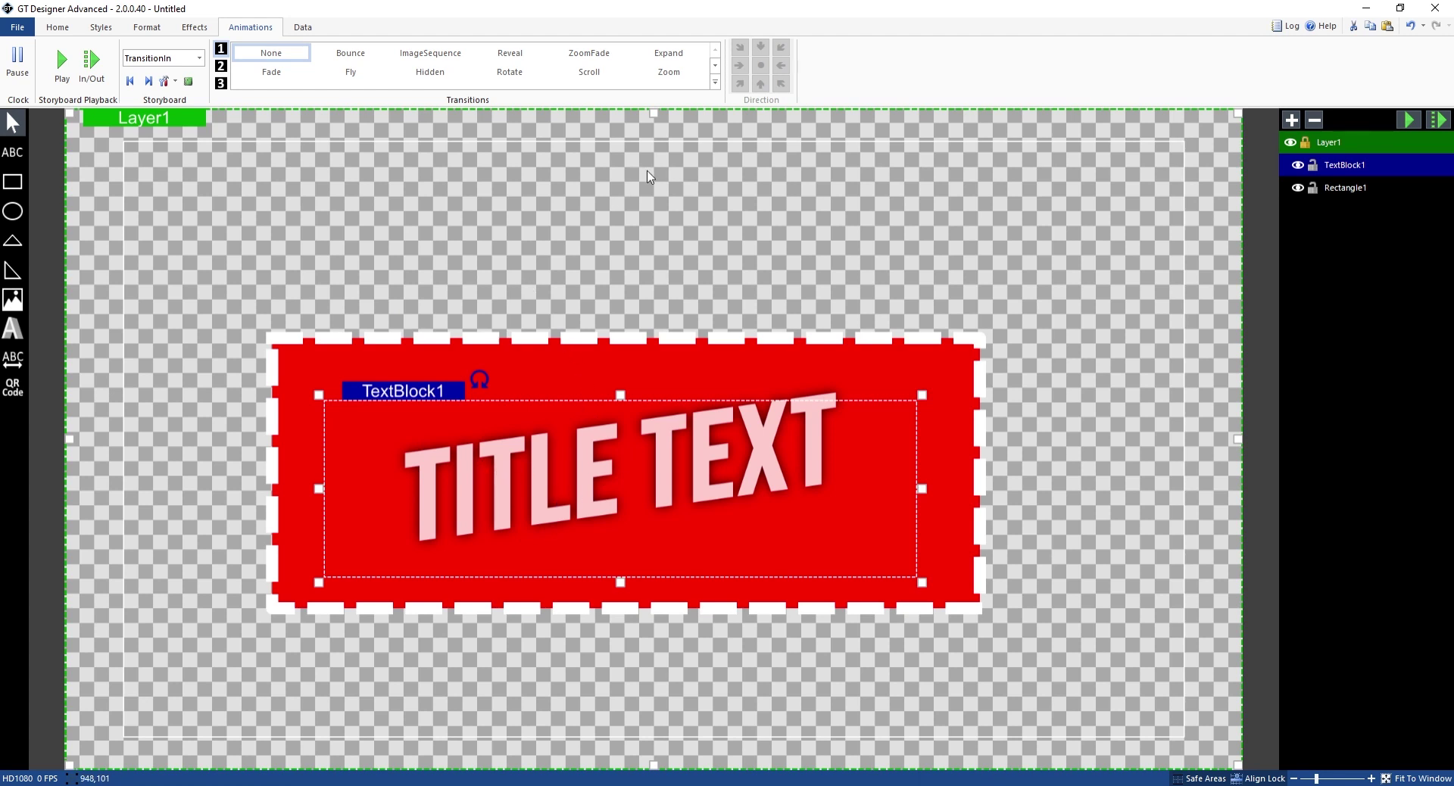
click(275, 74)
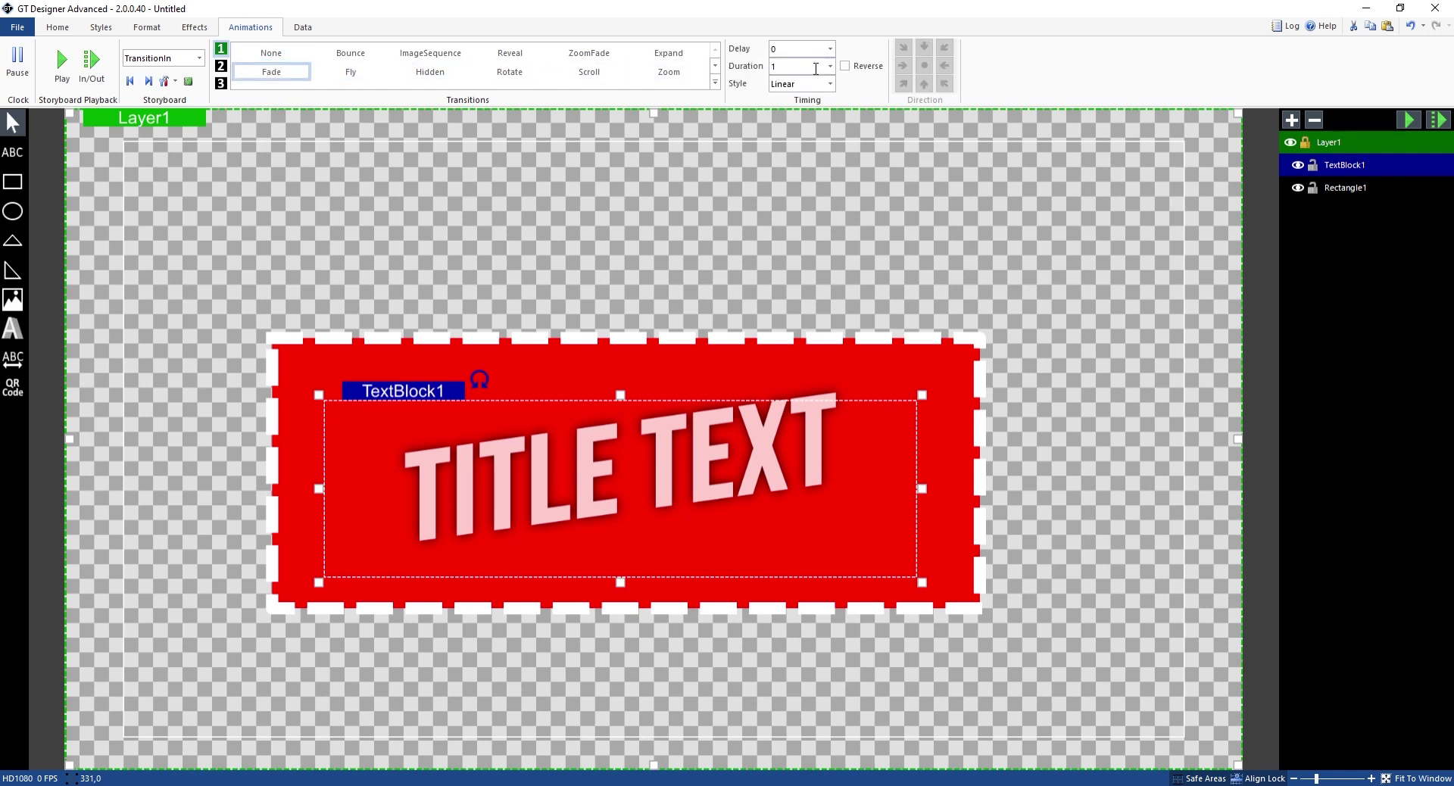
click(830, 66)
click(782, 114)
click(812, 87)
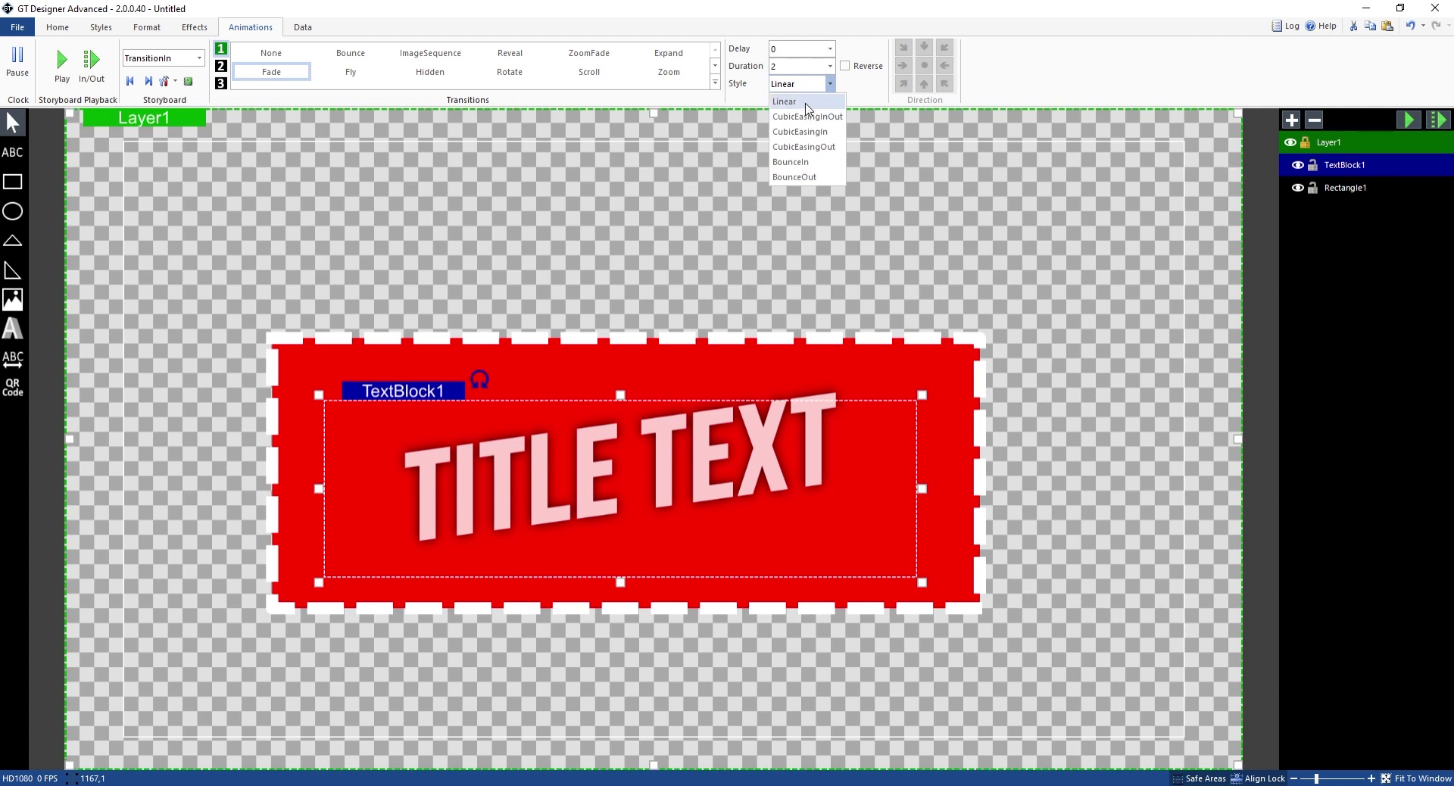
click(805, 101)
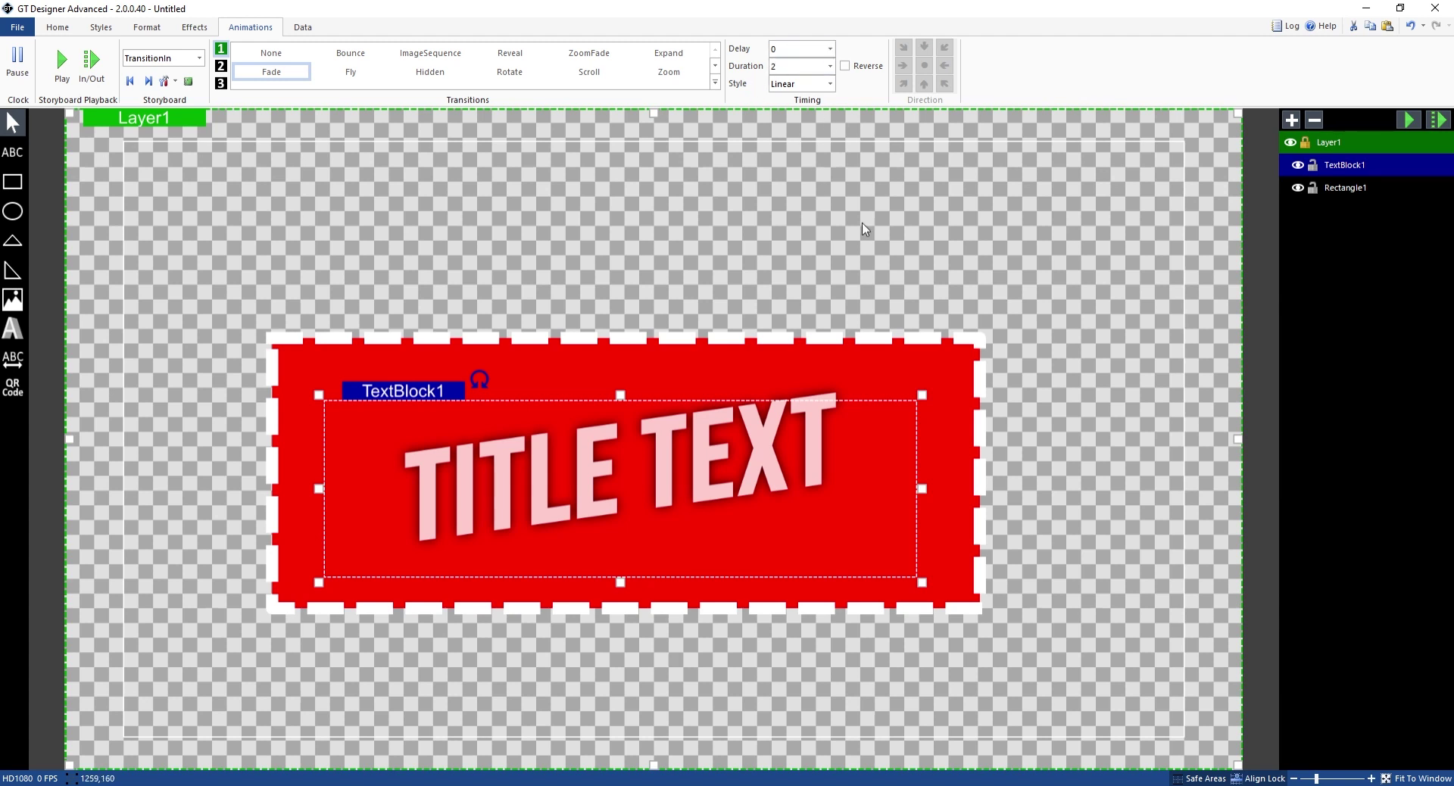
click(1402, 118)
click(1402, 118)
Give the rectangle a Fly TransitionIn with duration 0.5, and preview the animation.
click(851, 345)
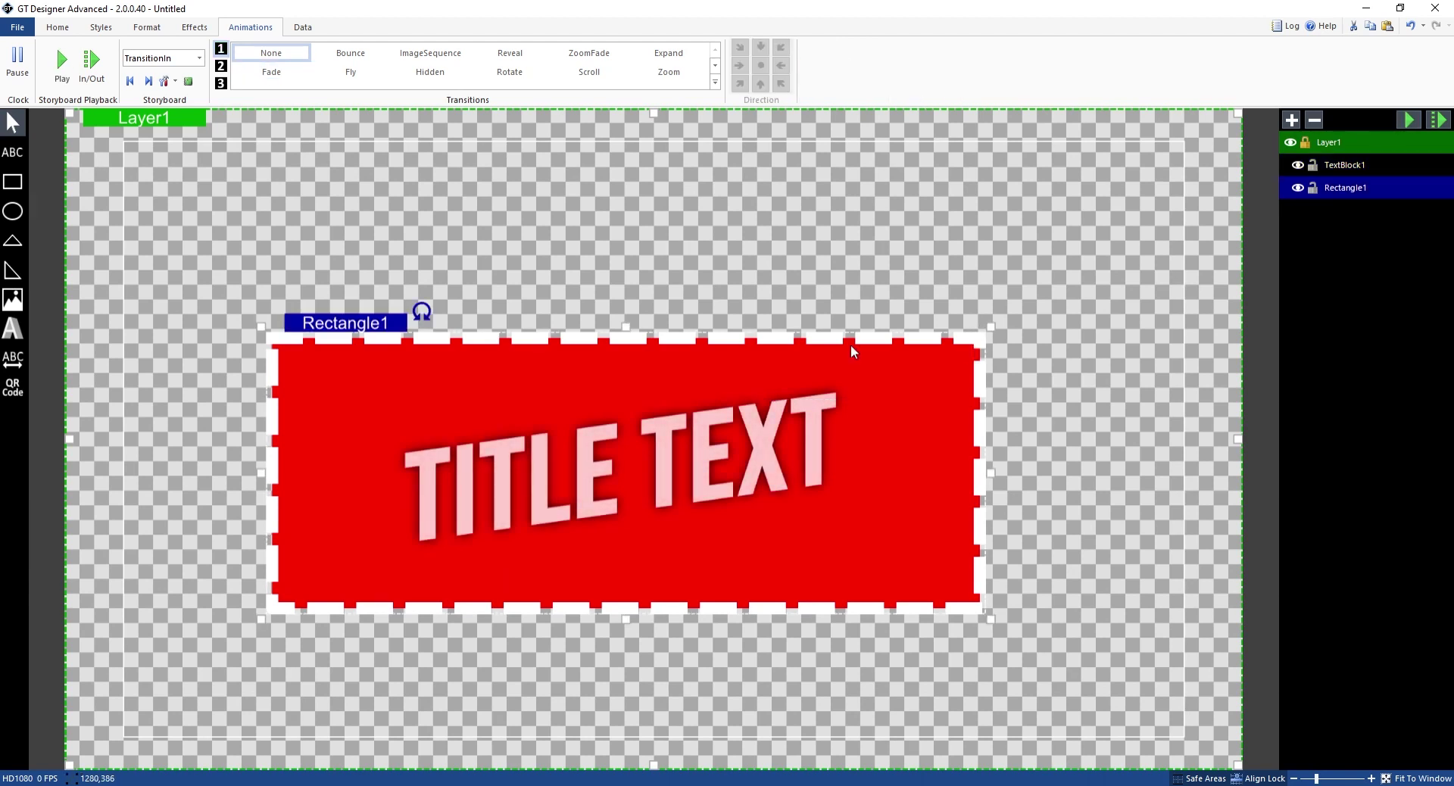
click(346, 76)
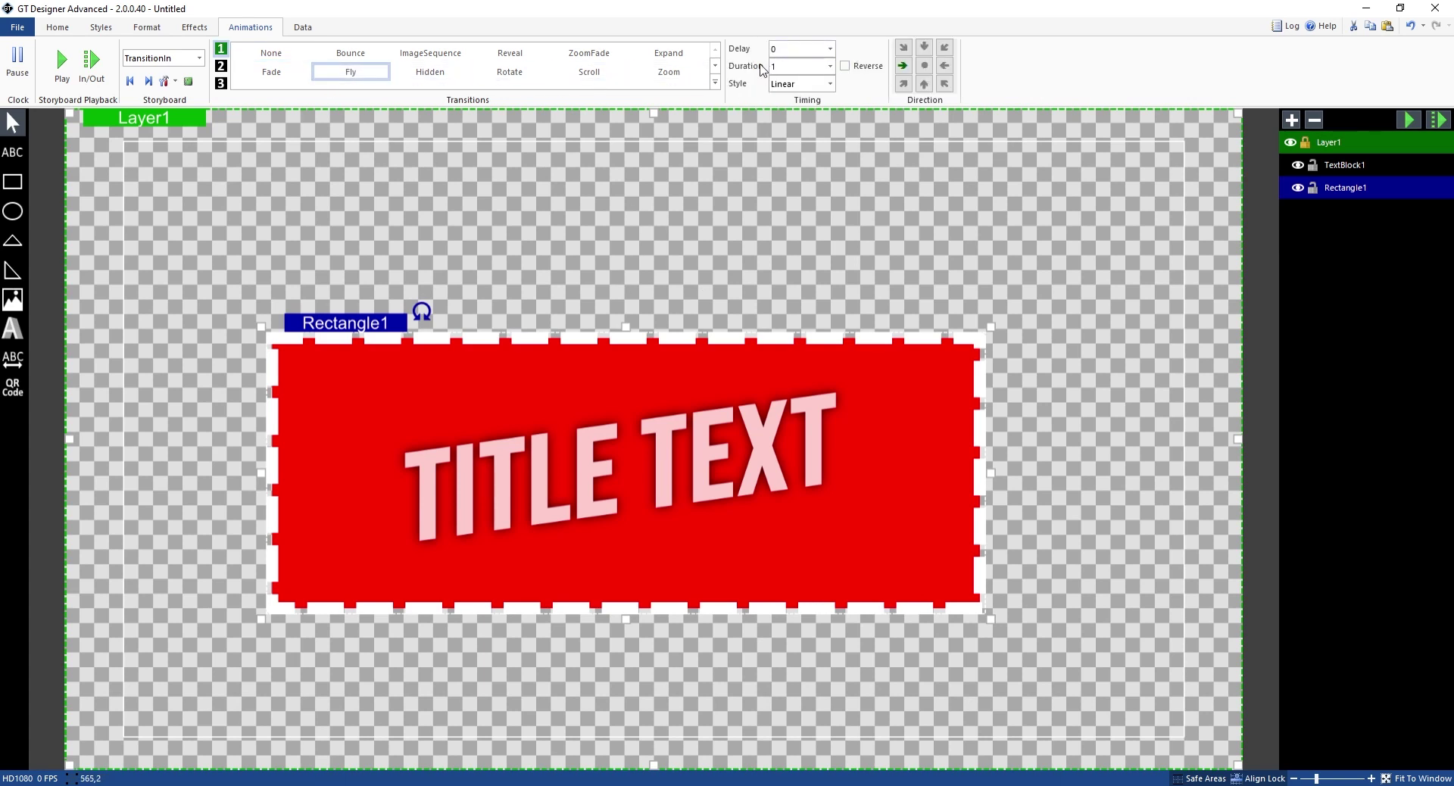
click(830, 66)
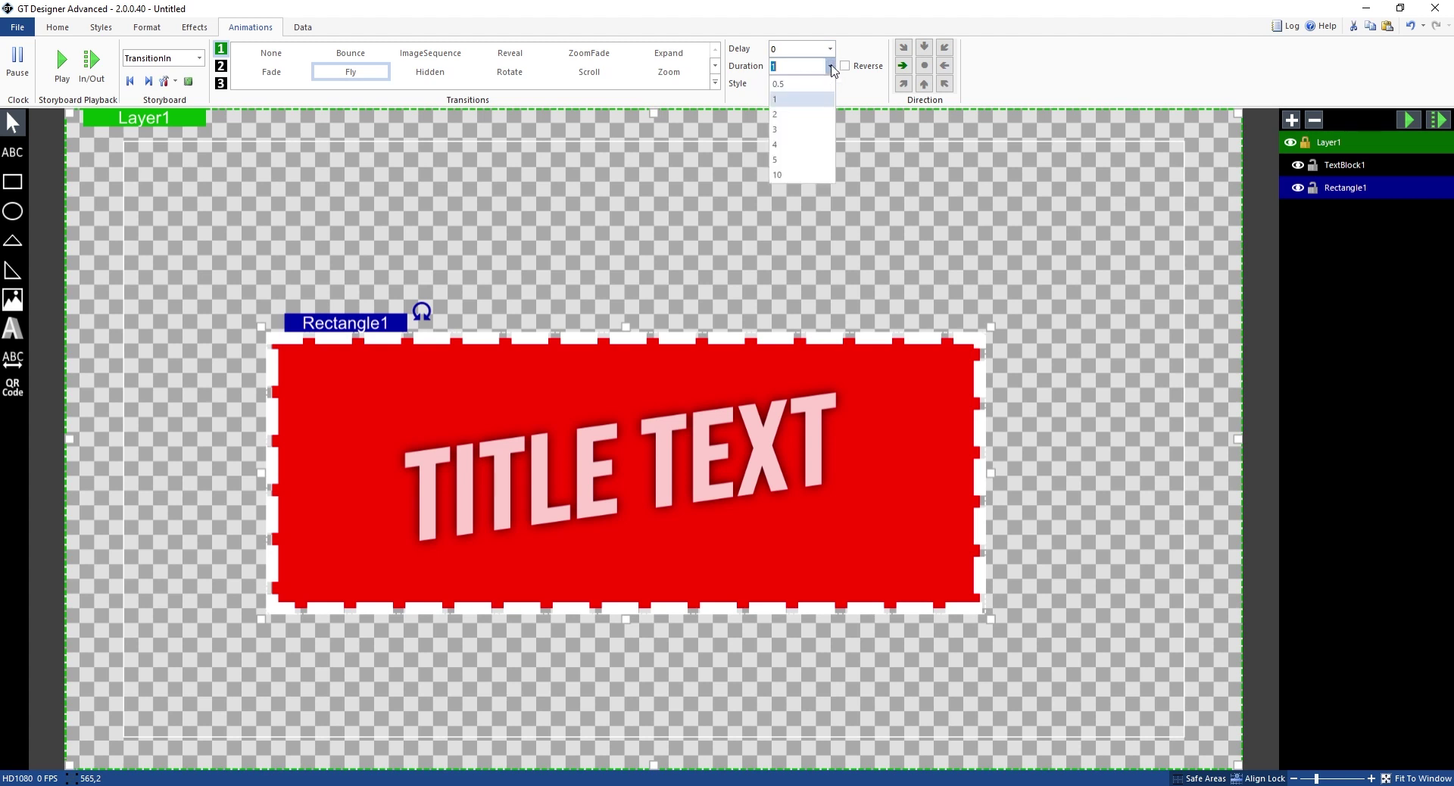
click(791, 84)
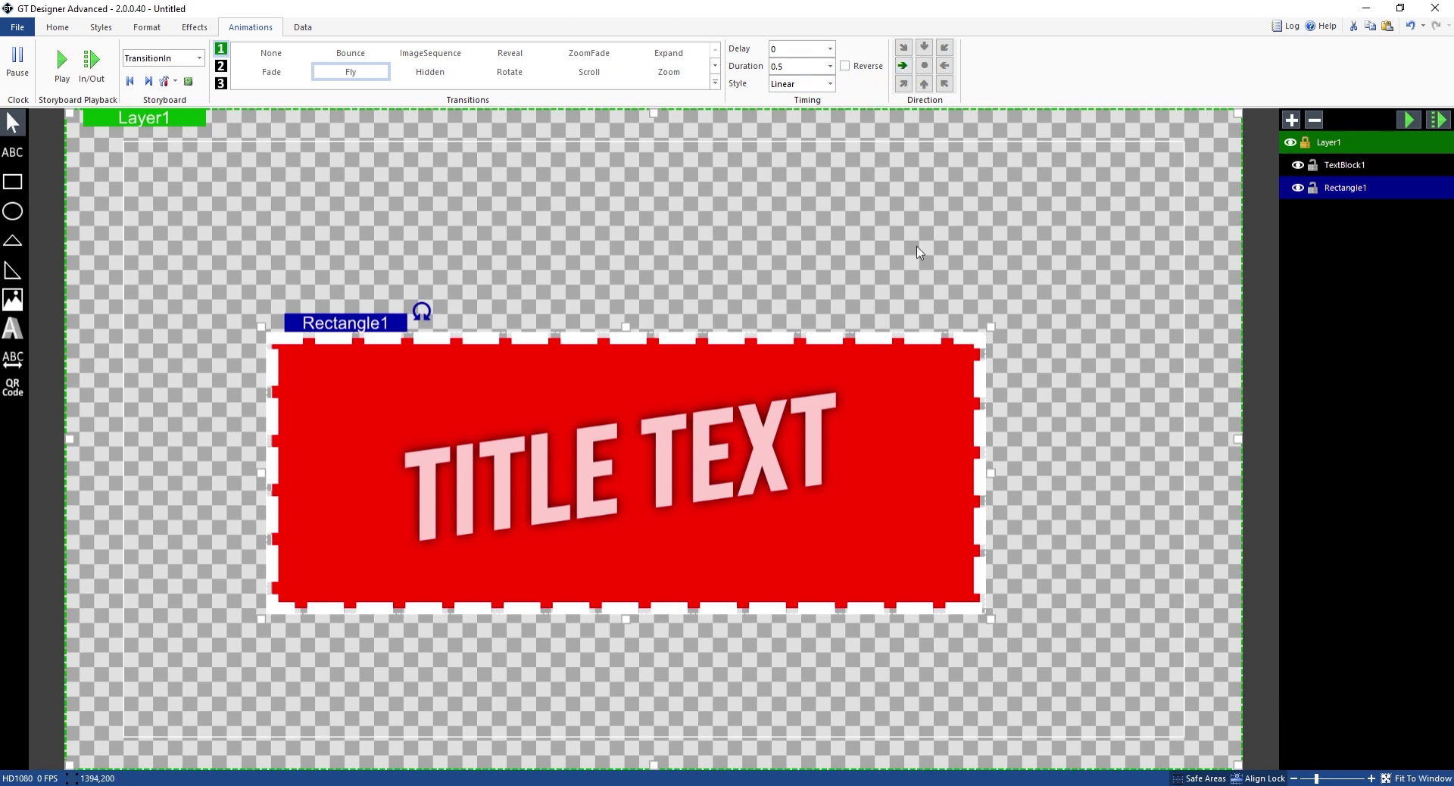
click(1407, 122)
click(1406, 121)
Set the title text's Fade TransitionIn delay to 1, and preview the animation.
click(676, 462)
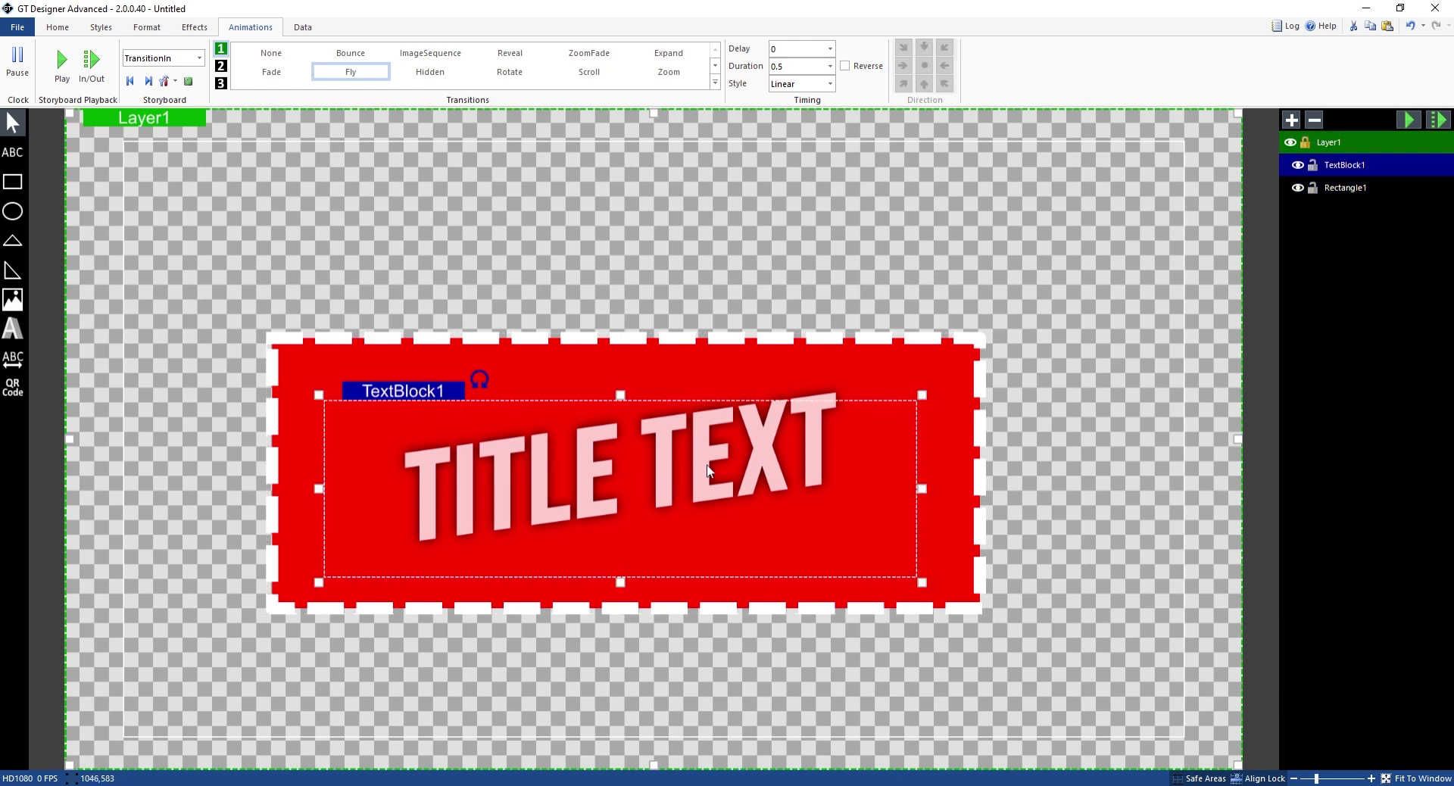
click(831, 50)
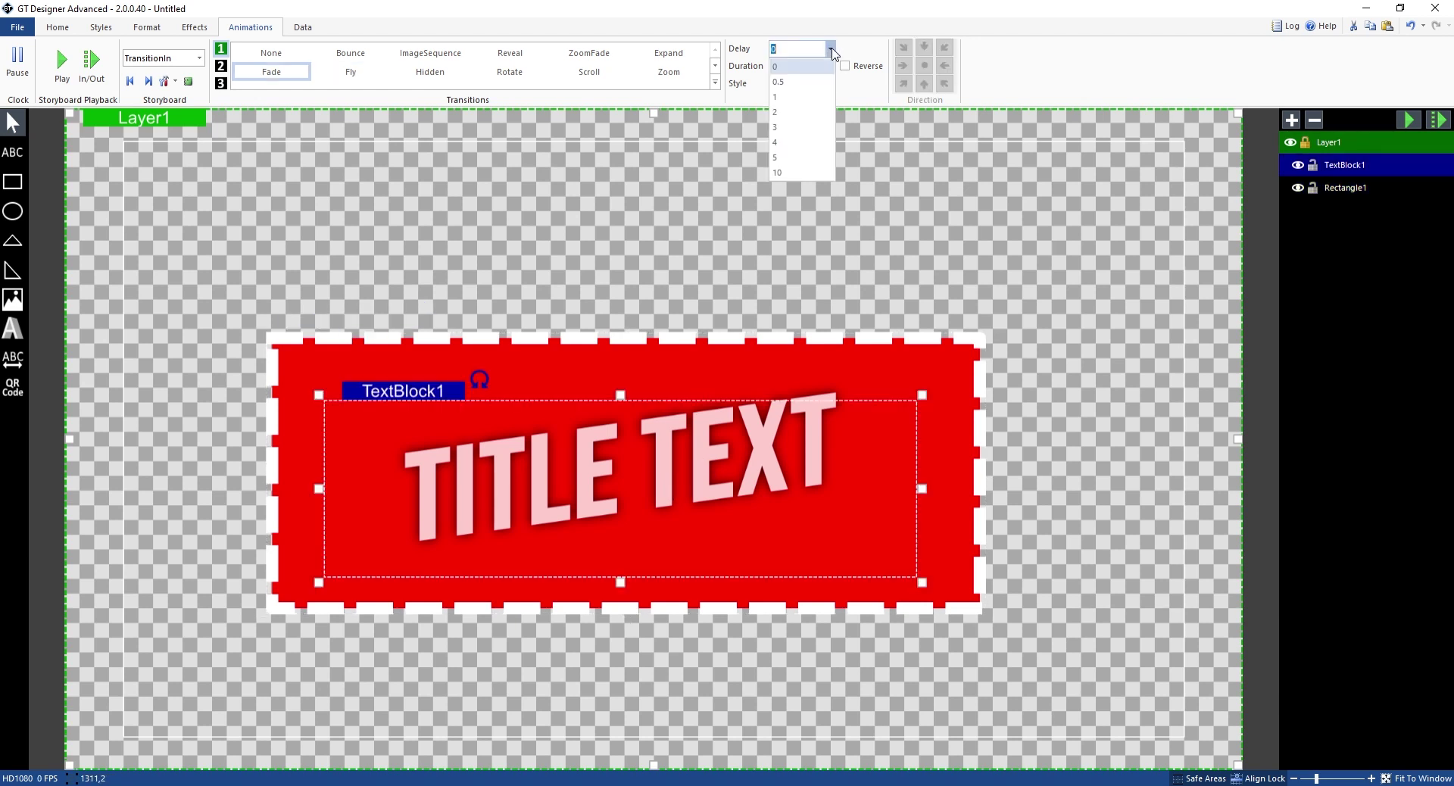
click(785, 99)
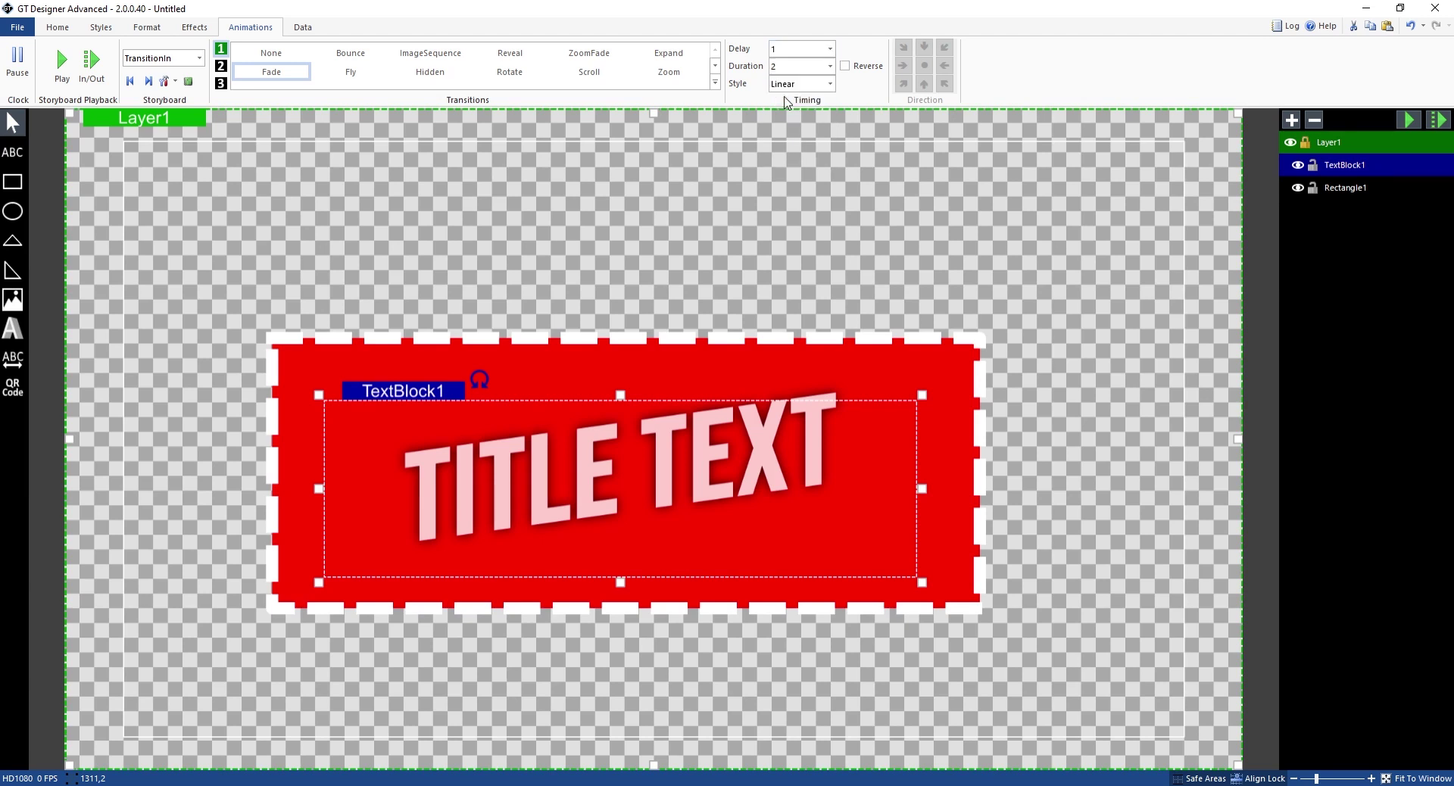
click(1406, 118)
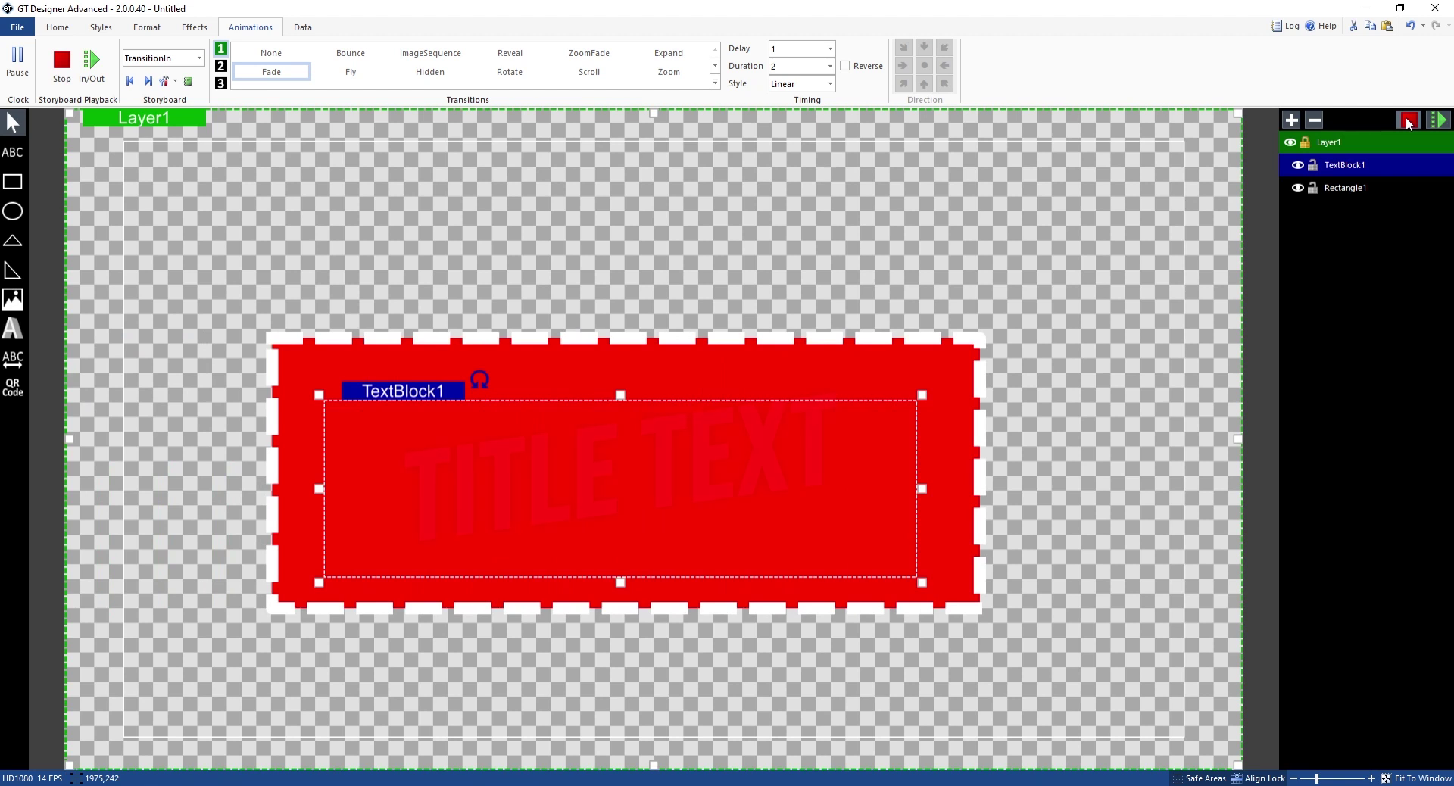
click(1254, 288)
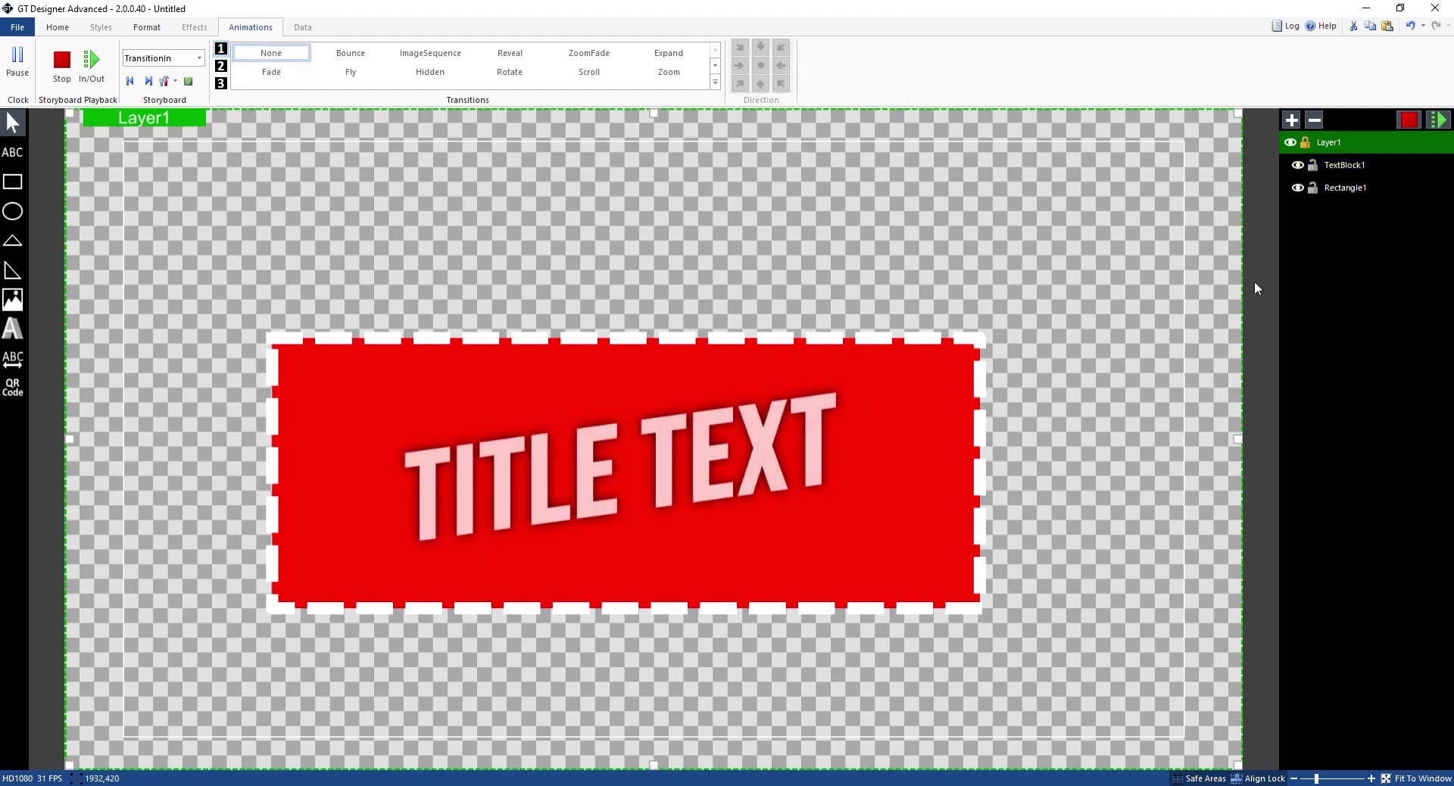
click(1406, 120)
Set the rectangle's Fly transition to CubicEasingInOut style and duration 1, and preview the animation.
click(1345, 187)
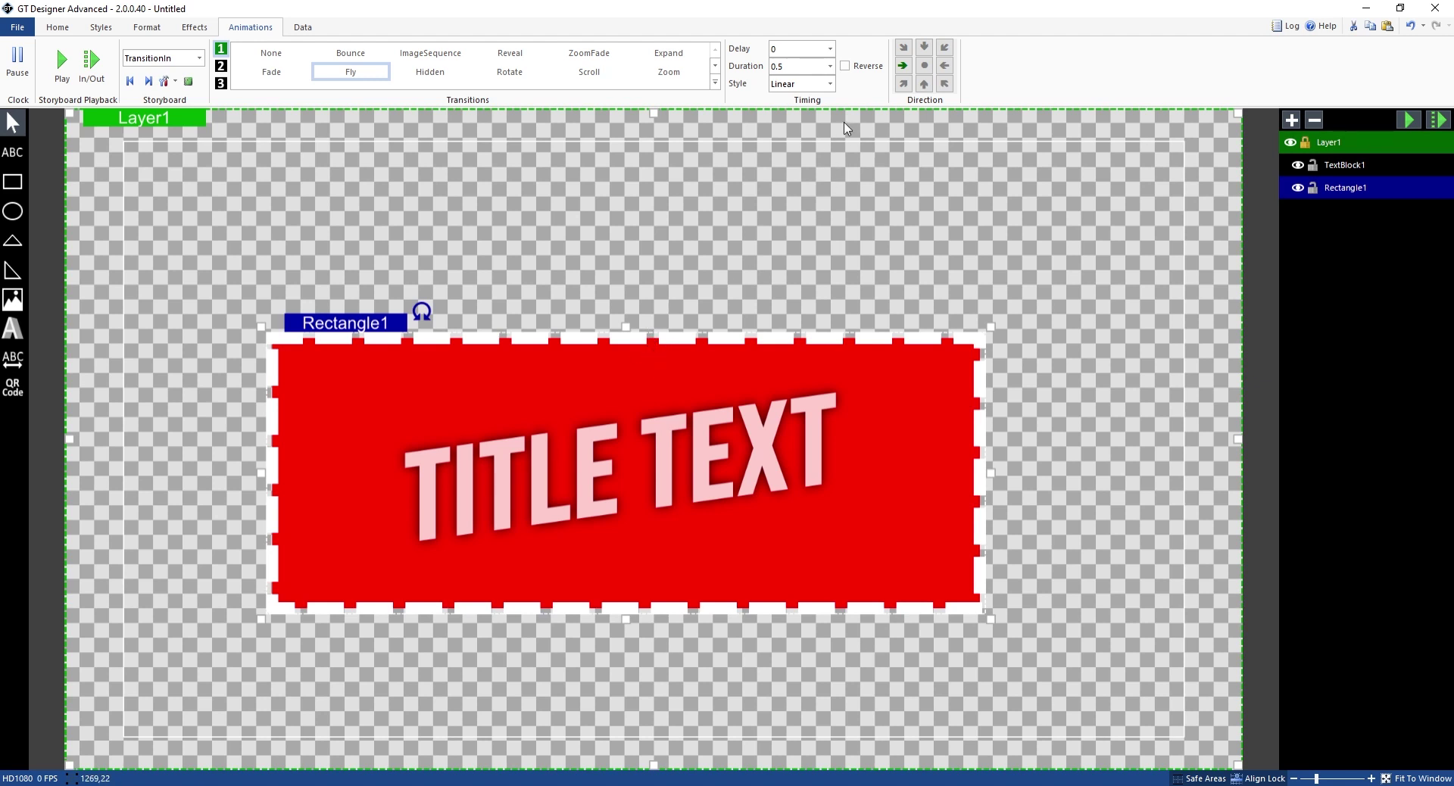
click(1407, 120)
click(793, 86)
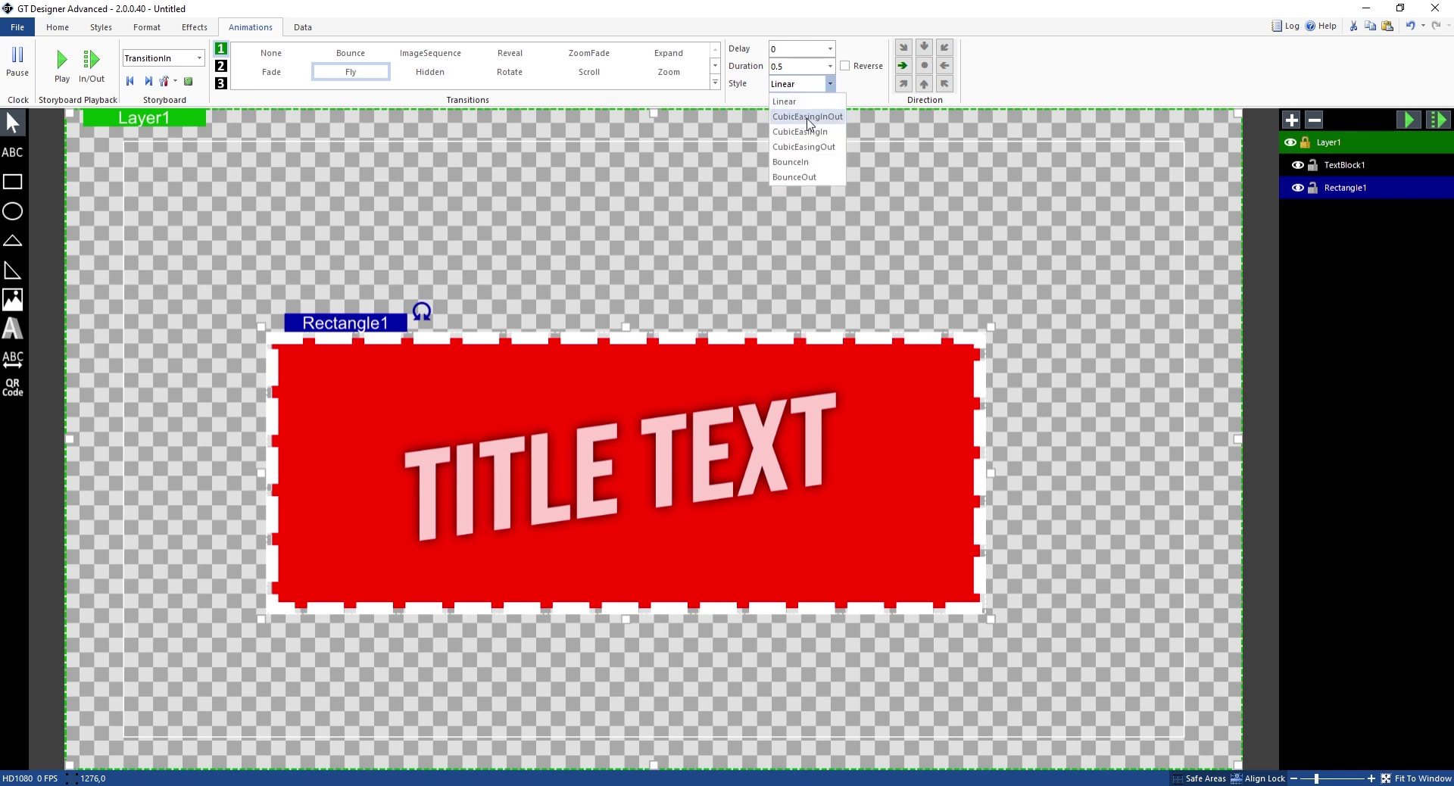
click(808, 118)
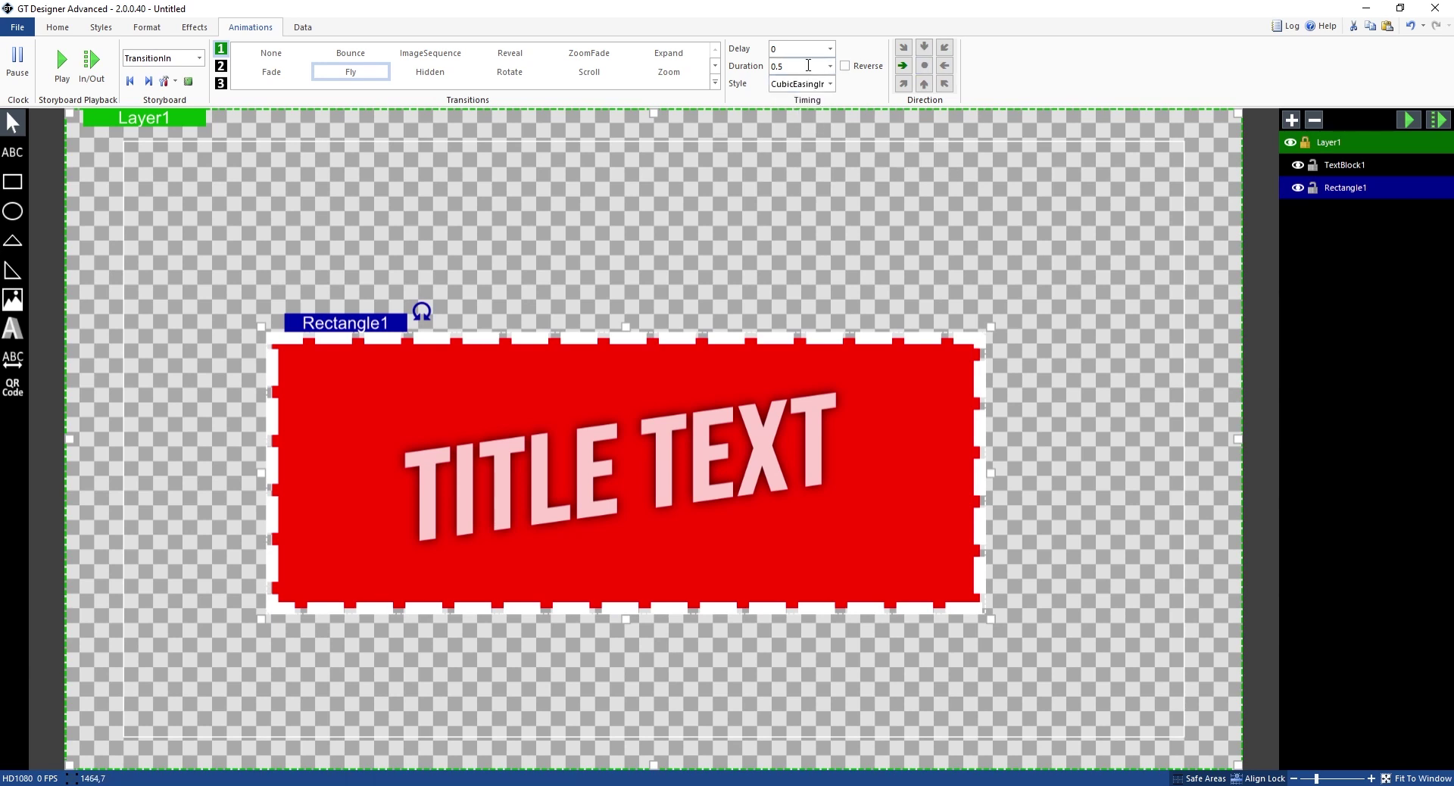
click(831, 67)
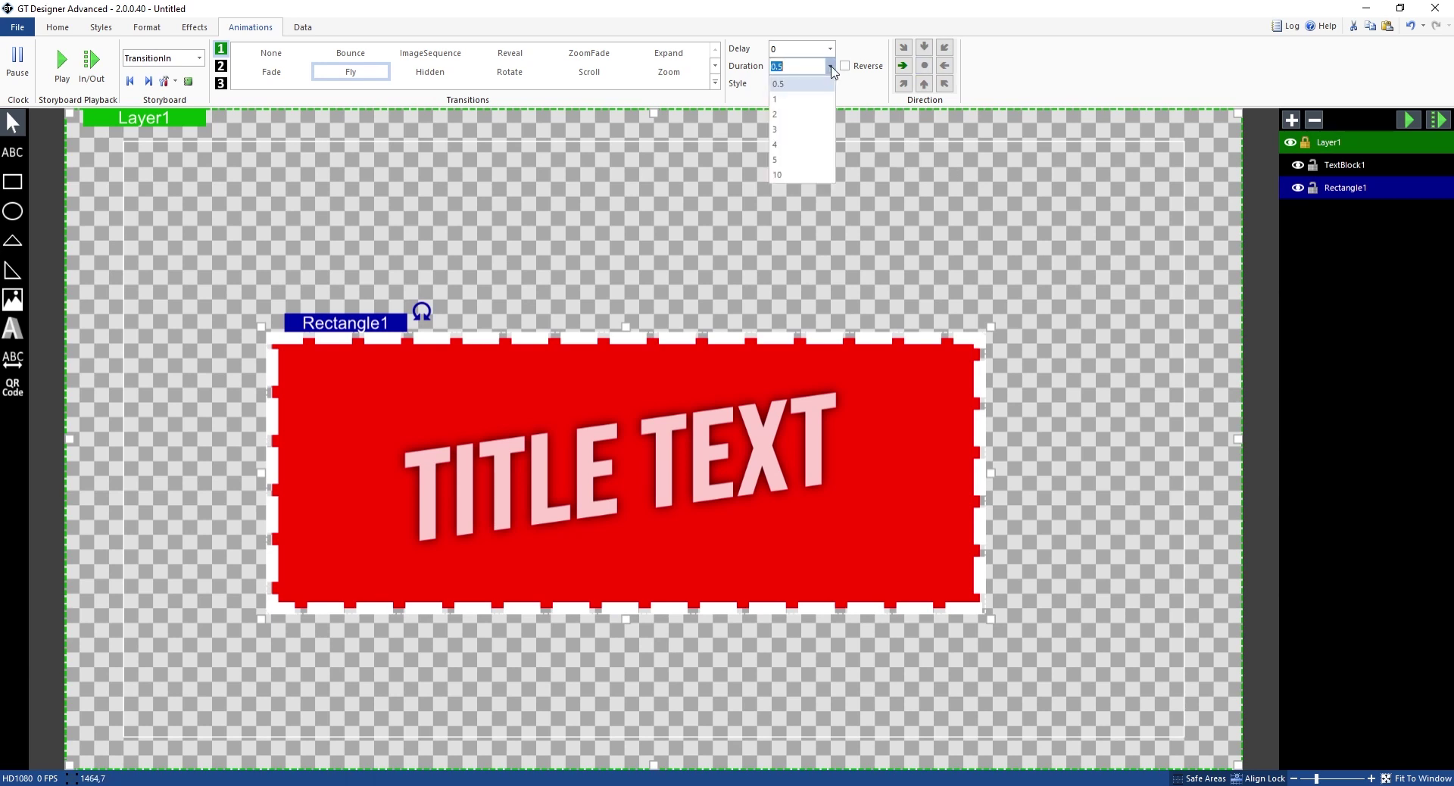
click(793, 99)
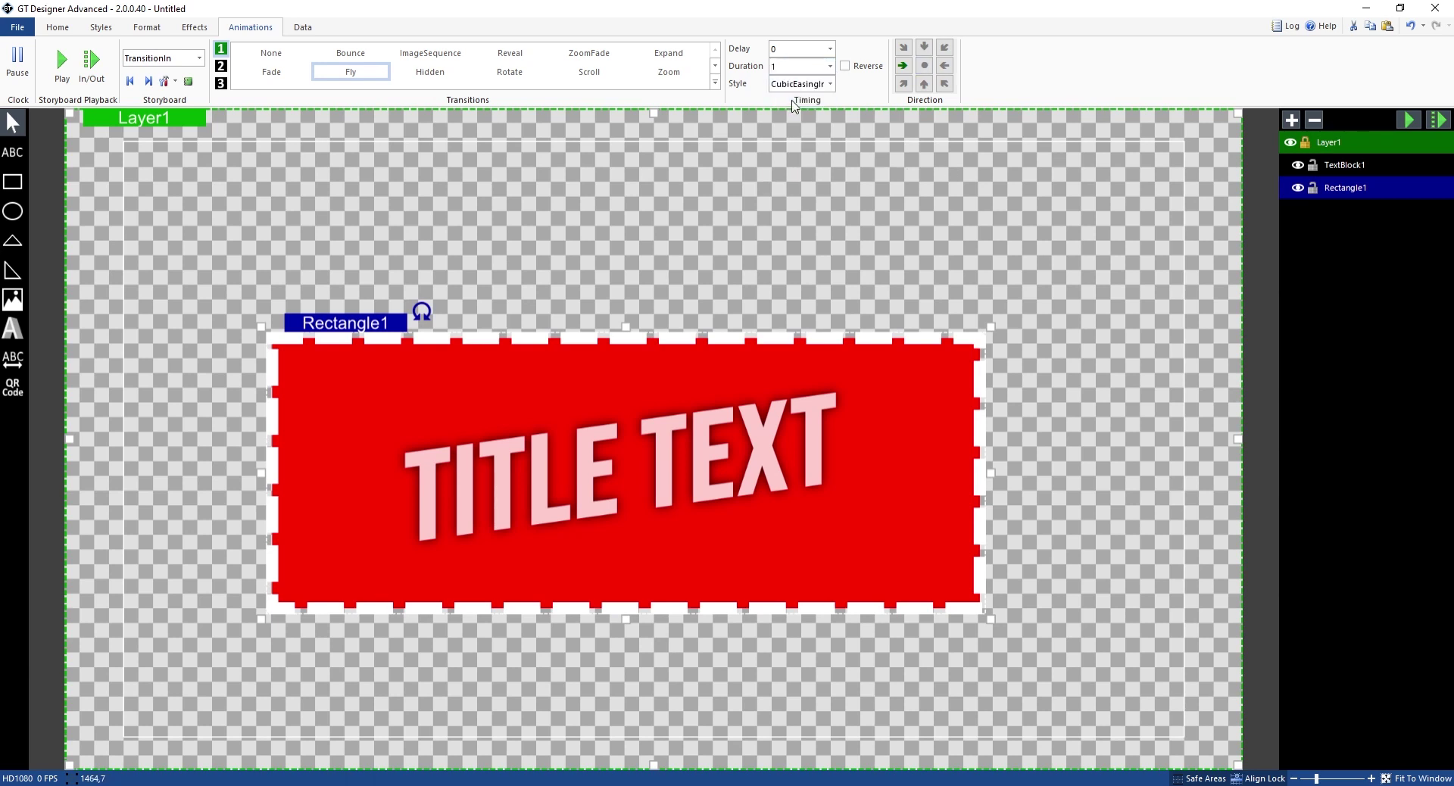
click(1402, 123)
Set the title text's Fade transition to duration 1 and CubicEasingInOut style, and preview the animation.
click(698, 482)
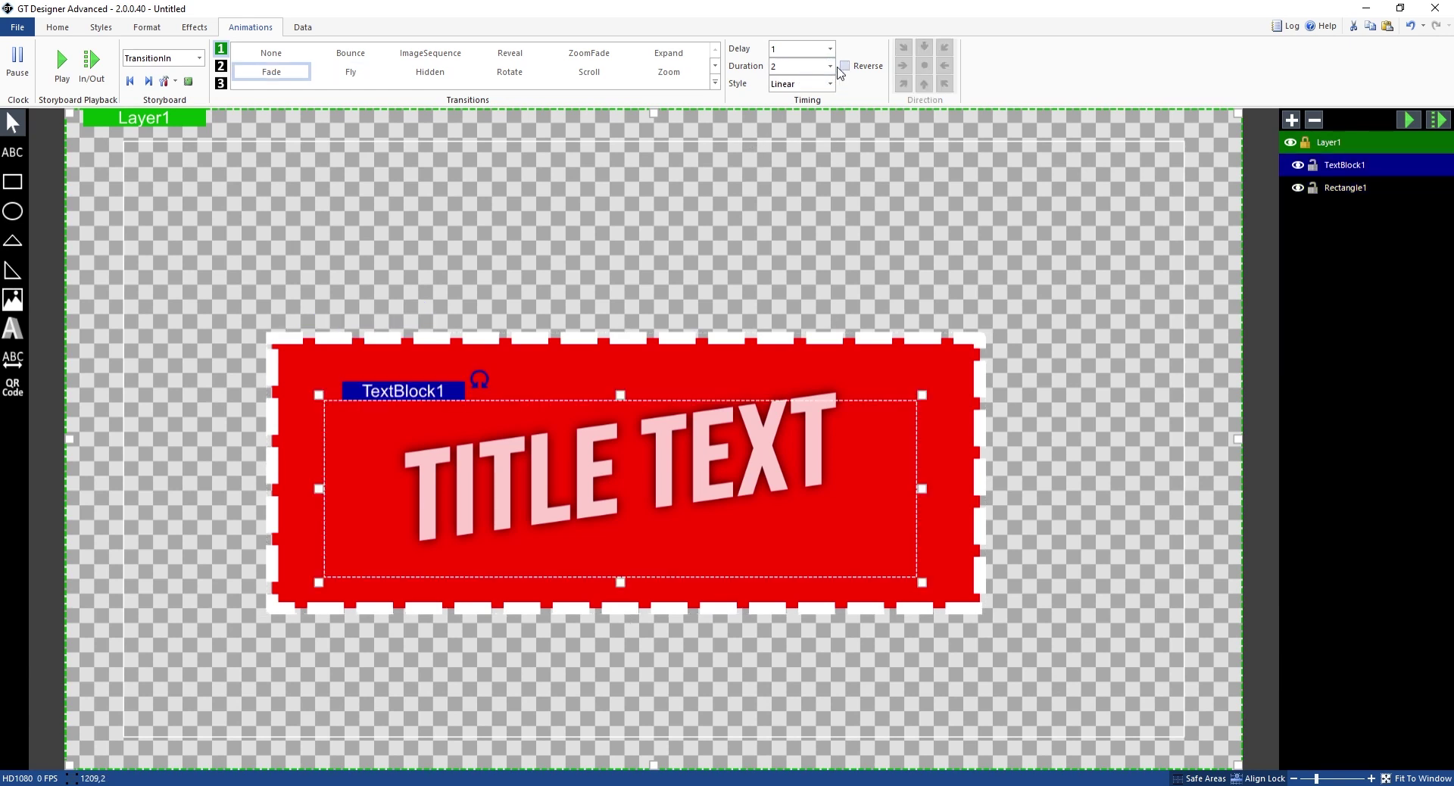
click(830, 67)
click(801, 101)
click(830, 83)
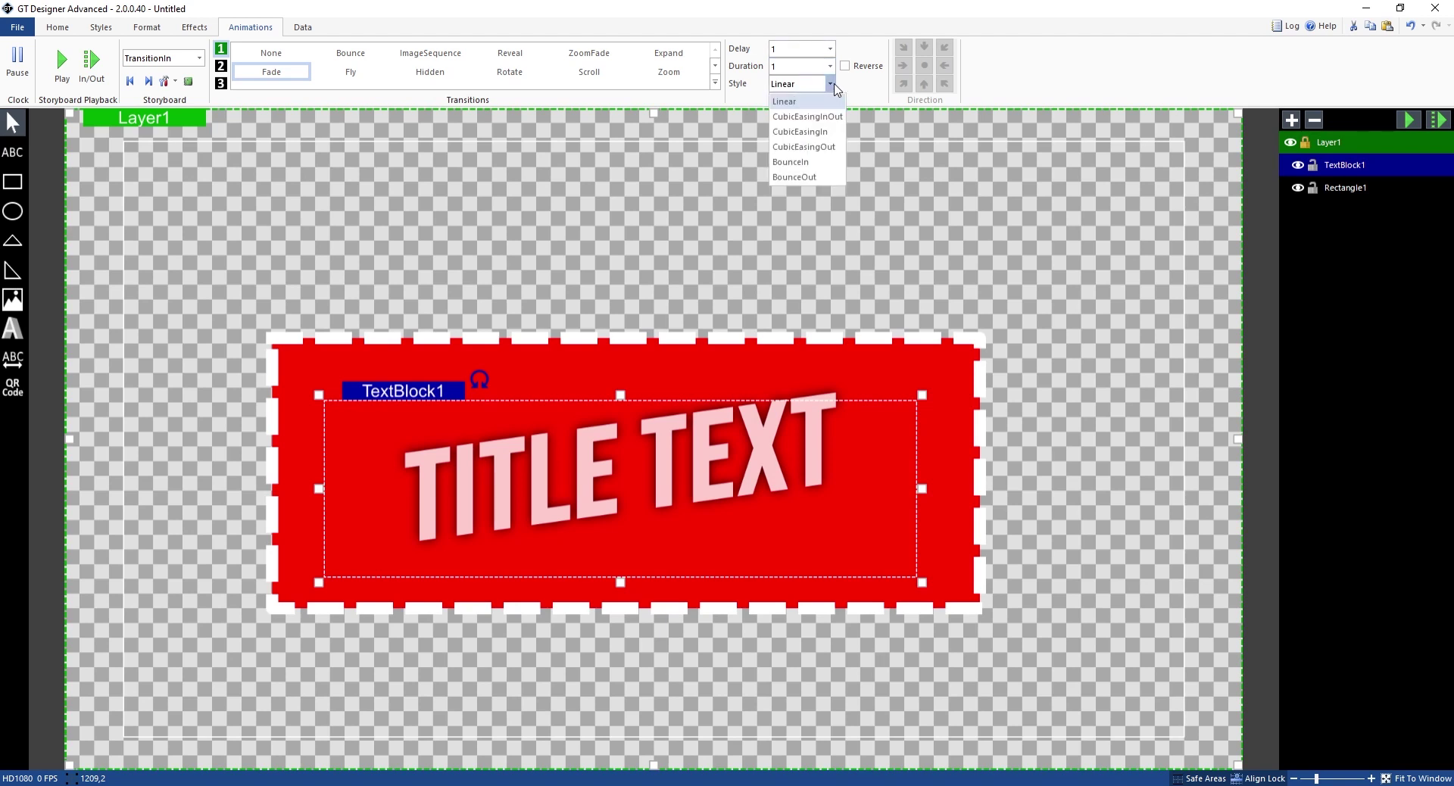
click(805, 118)
click(1404, 121)
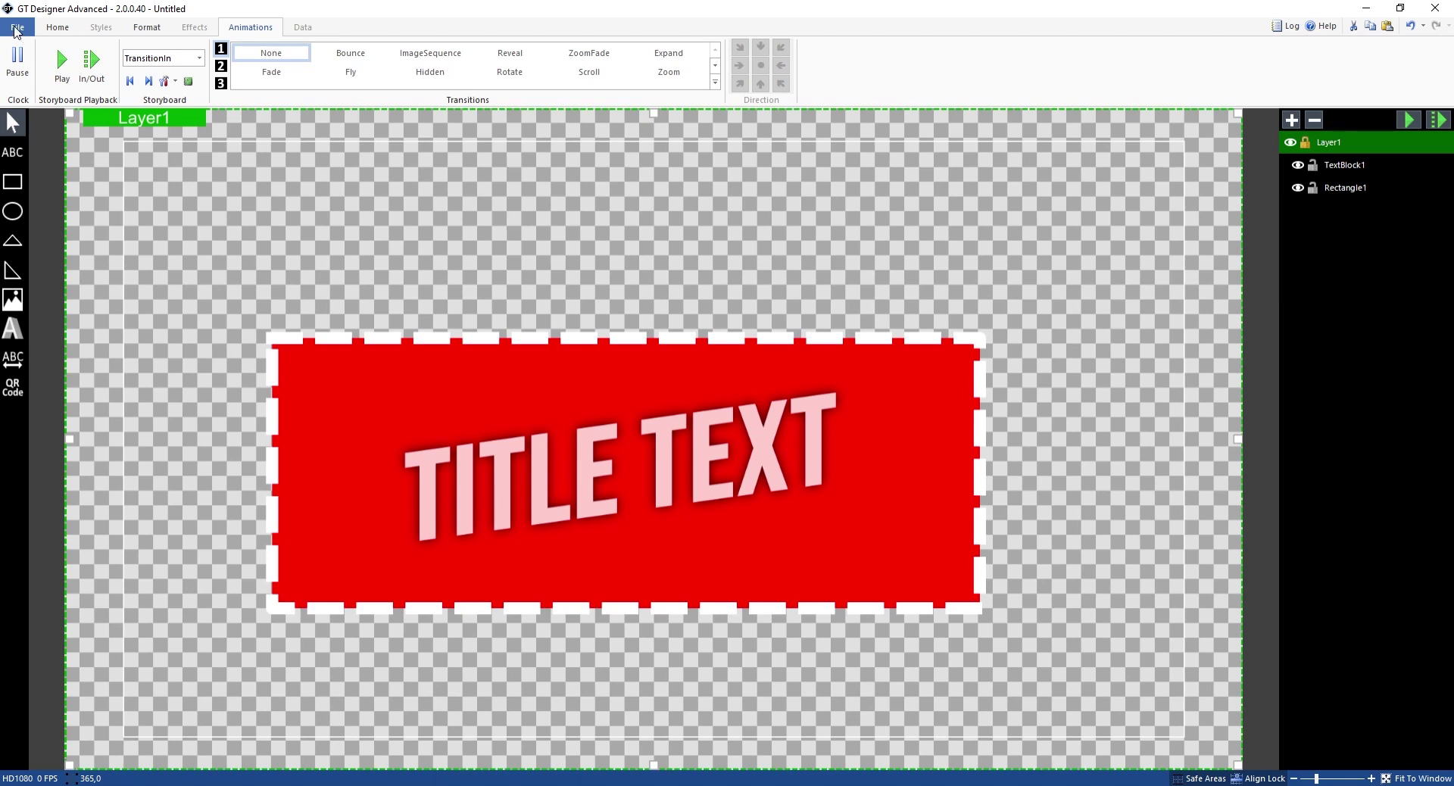
Save the title as "title text" on the Desktop in GT document format, and close GT Designer.
click(15, 28)
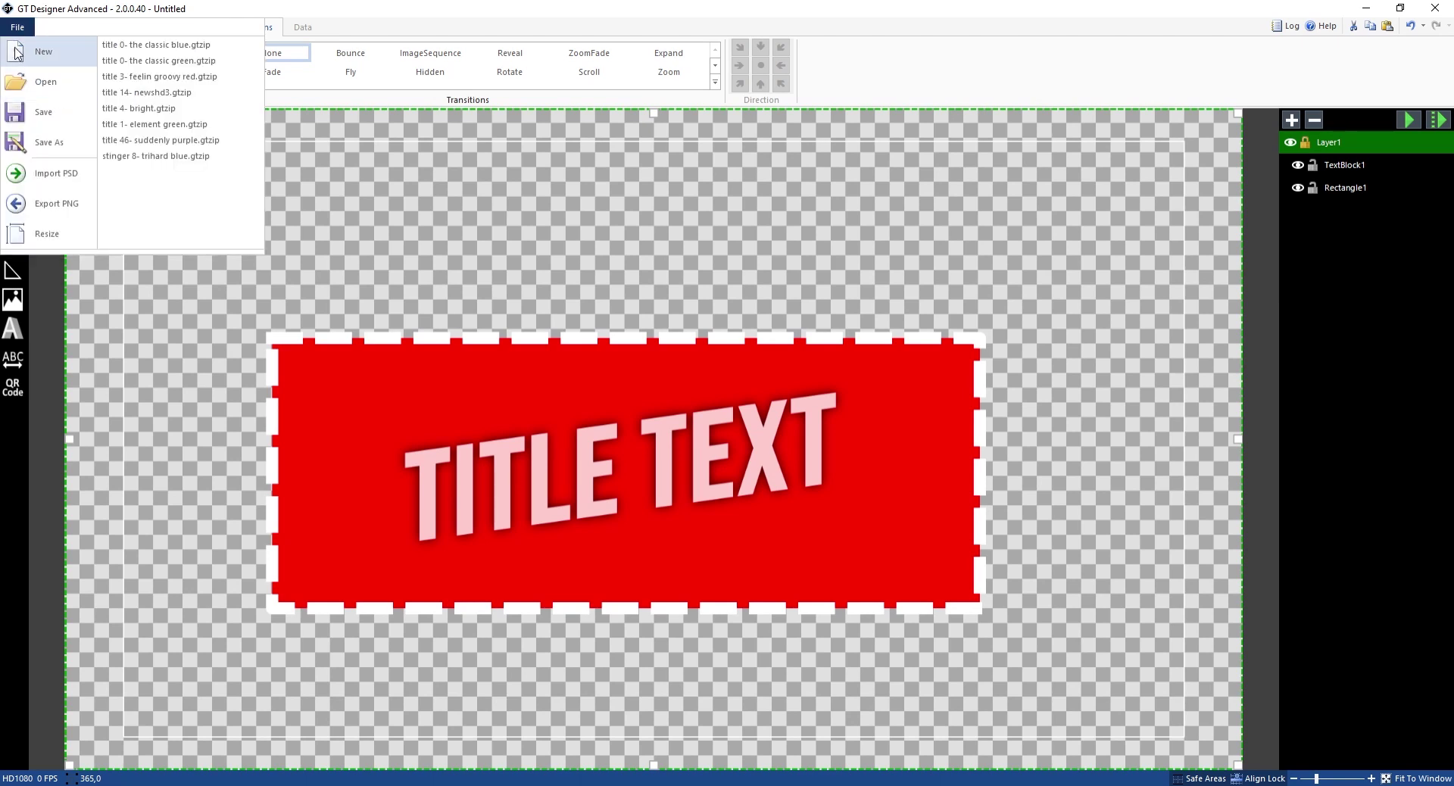
click(13, 29)
click(13, 29)
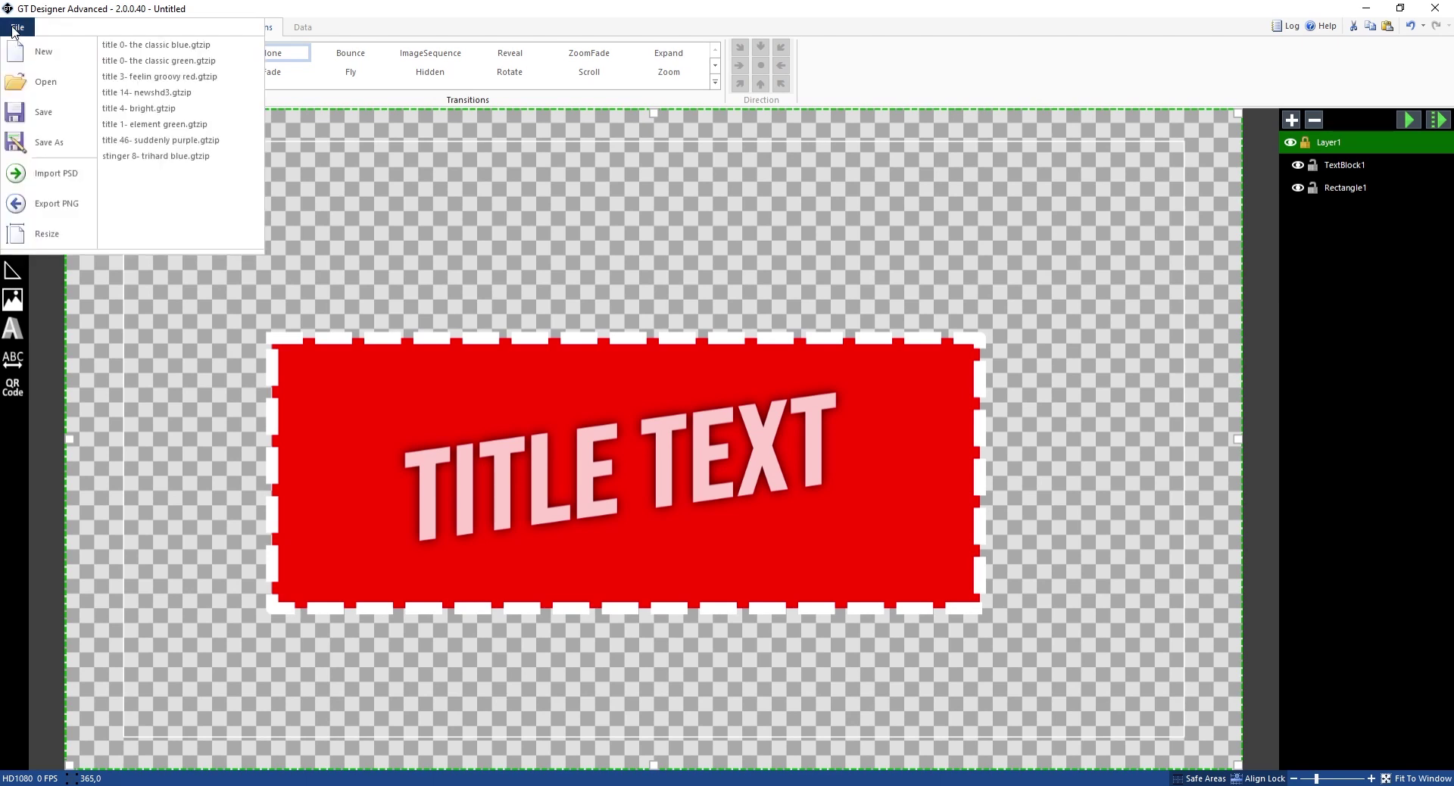
click(42, 144)
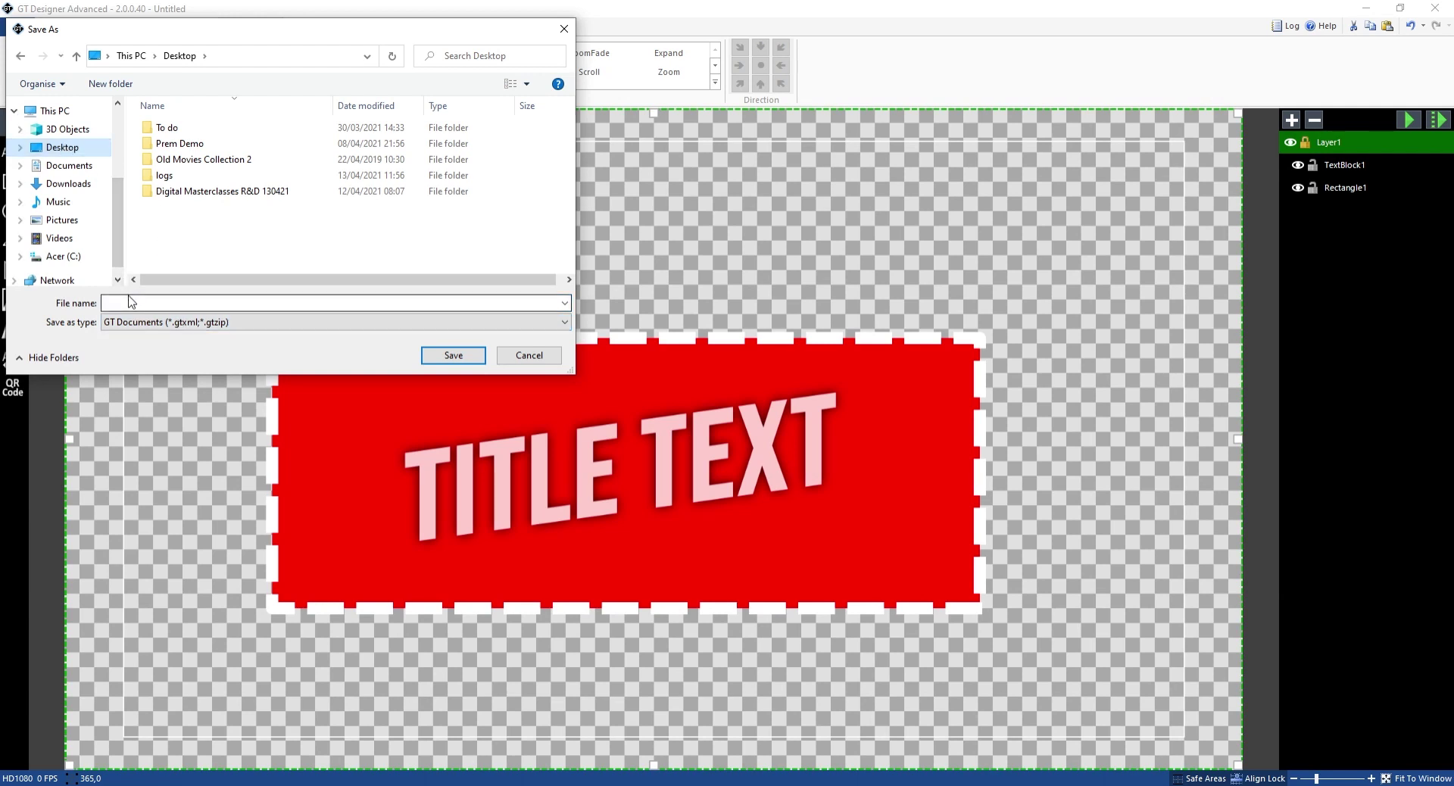
click(442, 354)
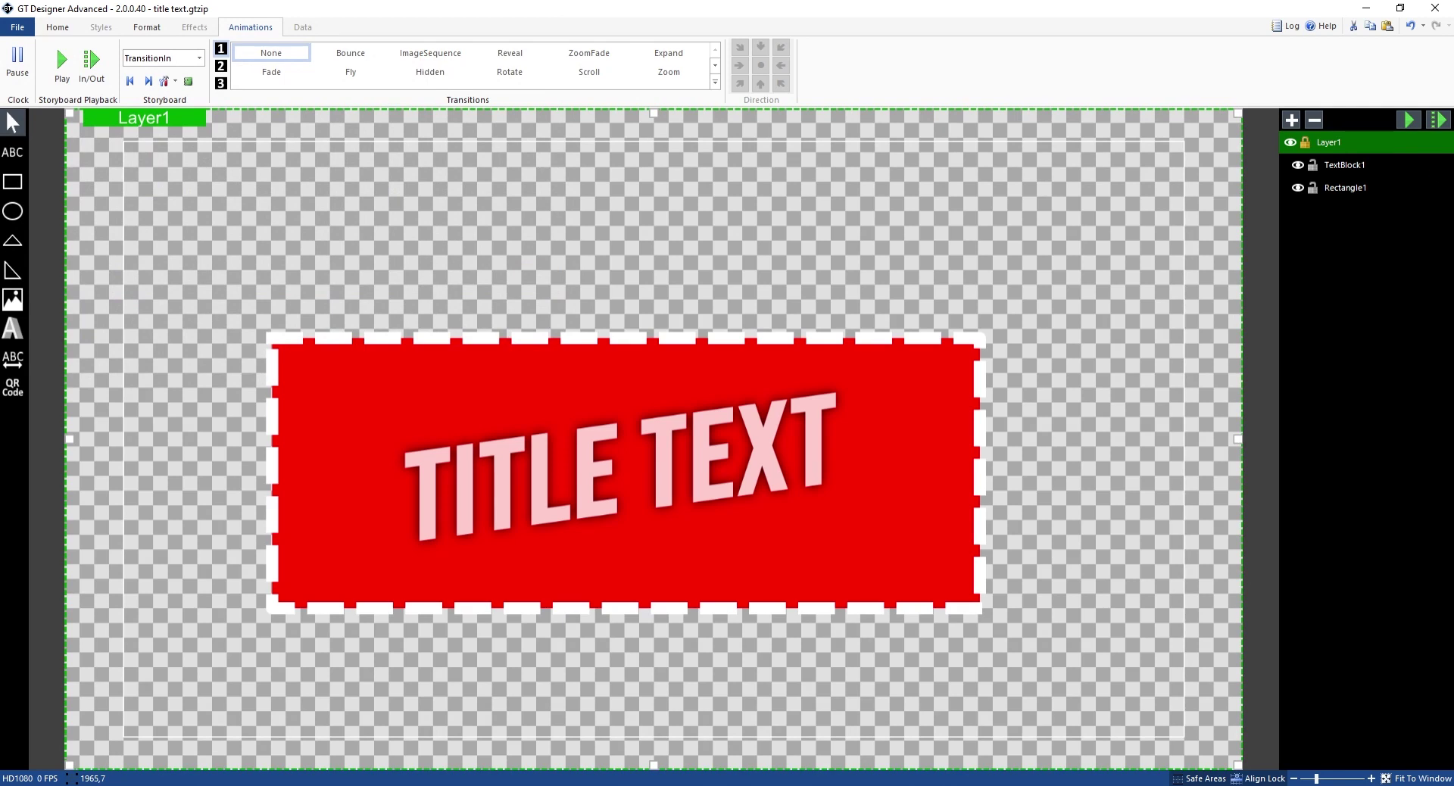
click(1435, 8)
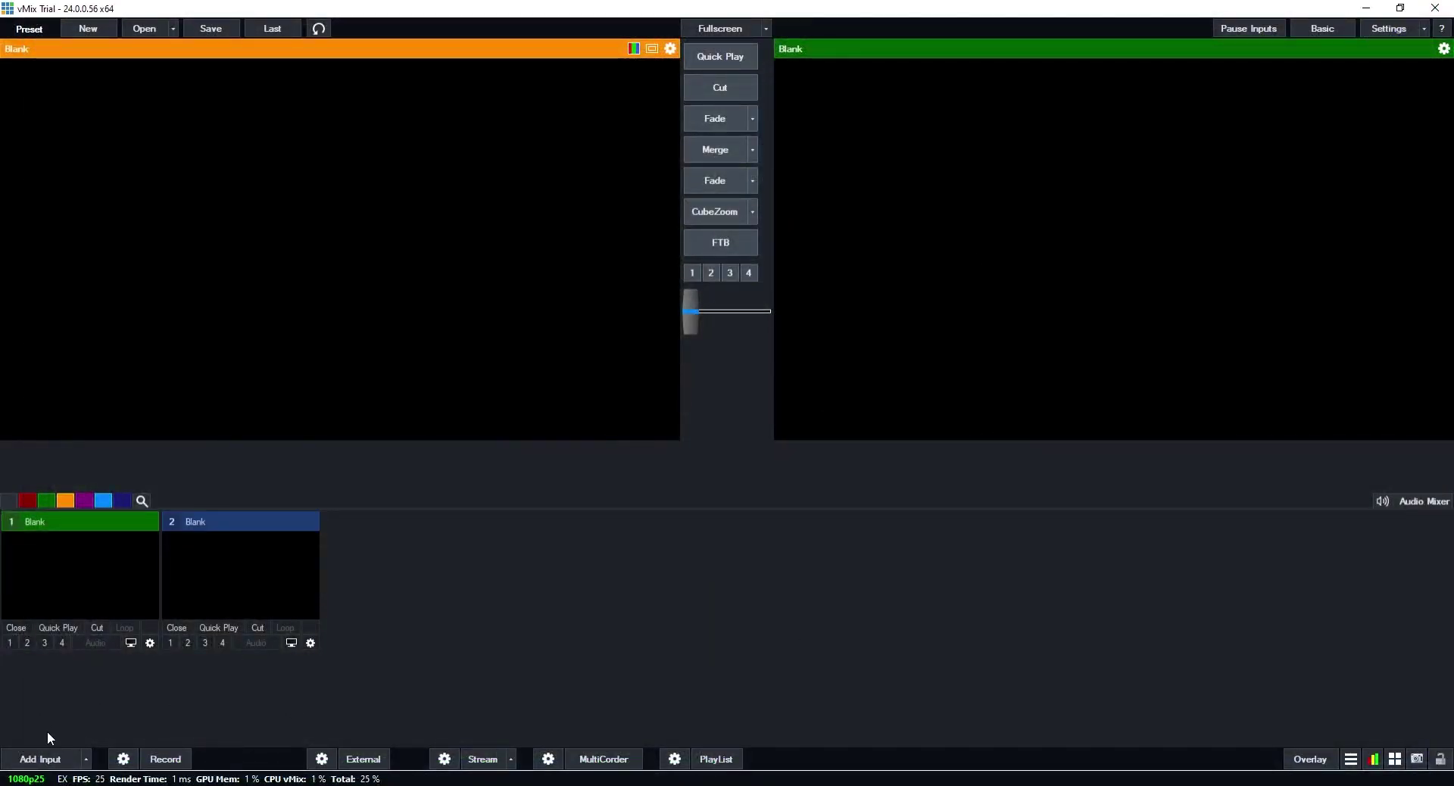
In vMix, add the custom title text.gtzip from the Desktop as a Title / XAML input.
click(39, 761)
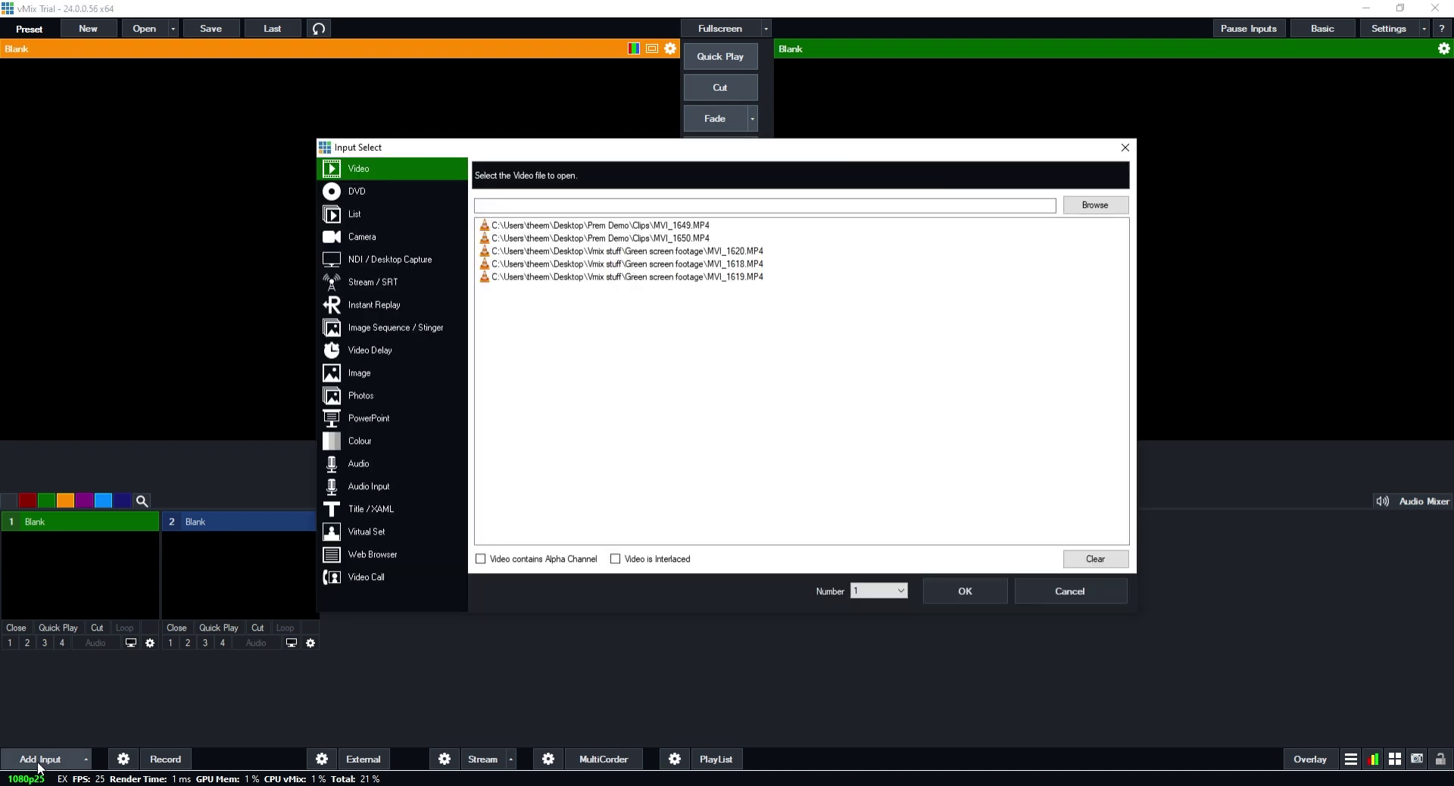
click(364, 508)
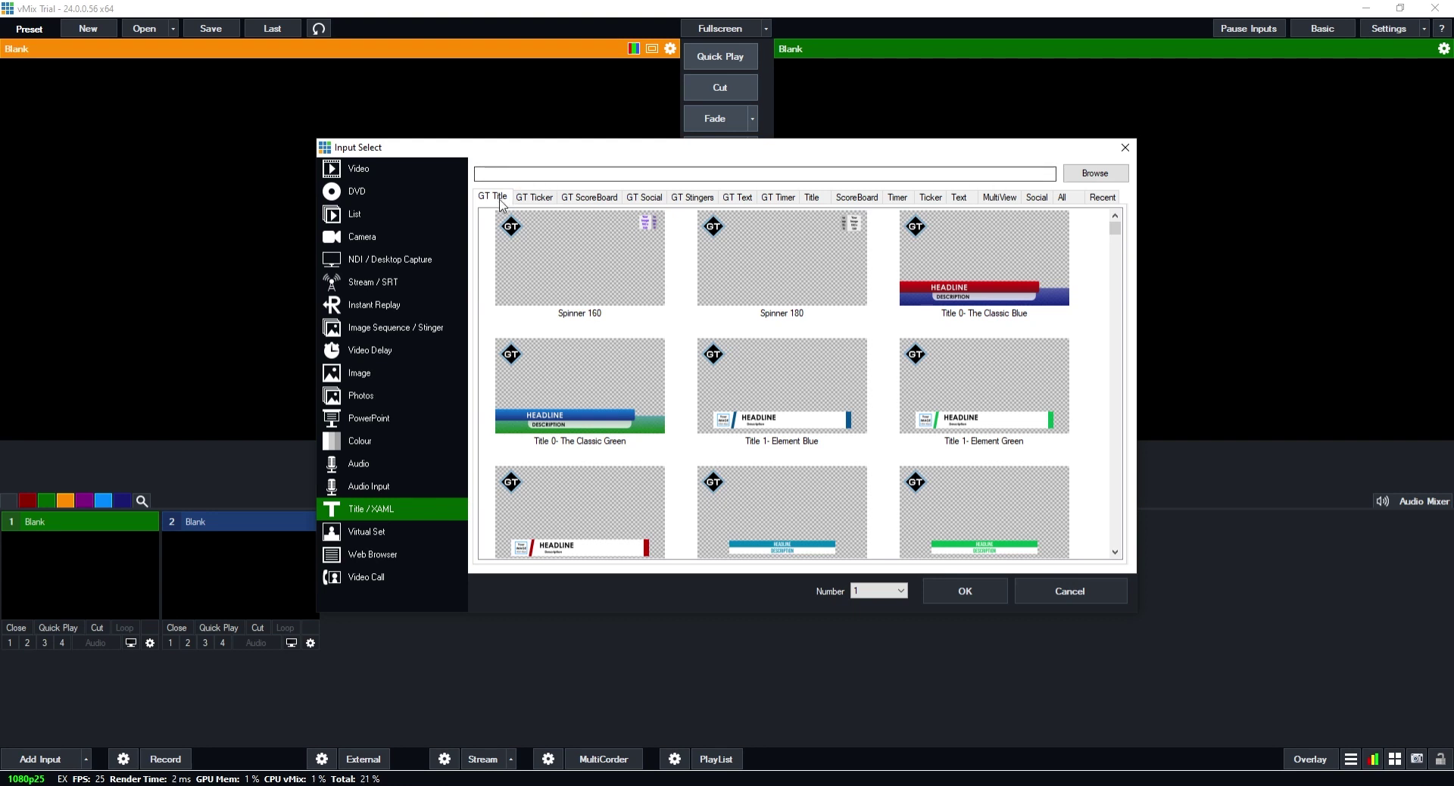
click(1095, 173)
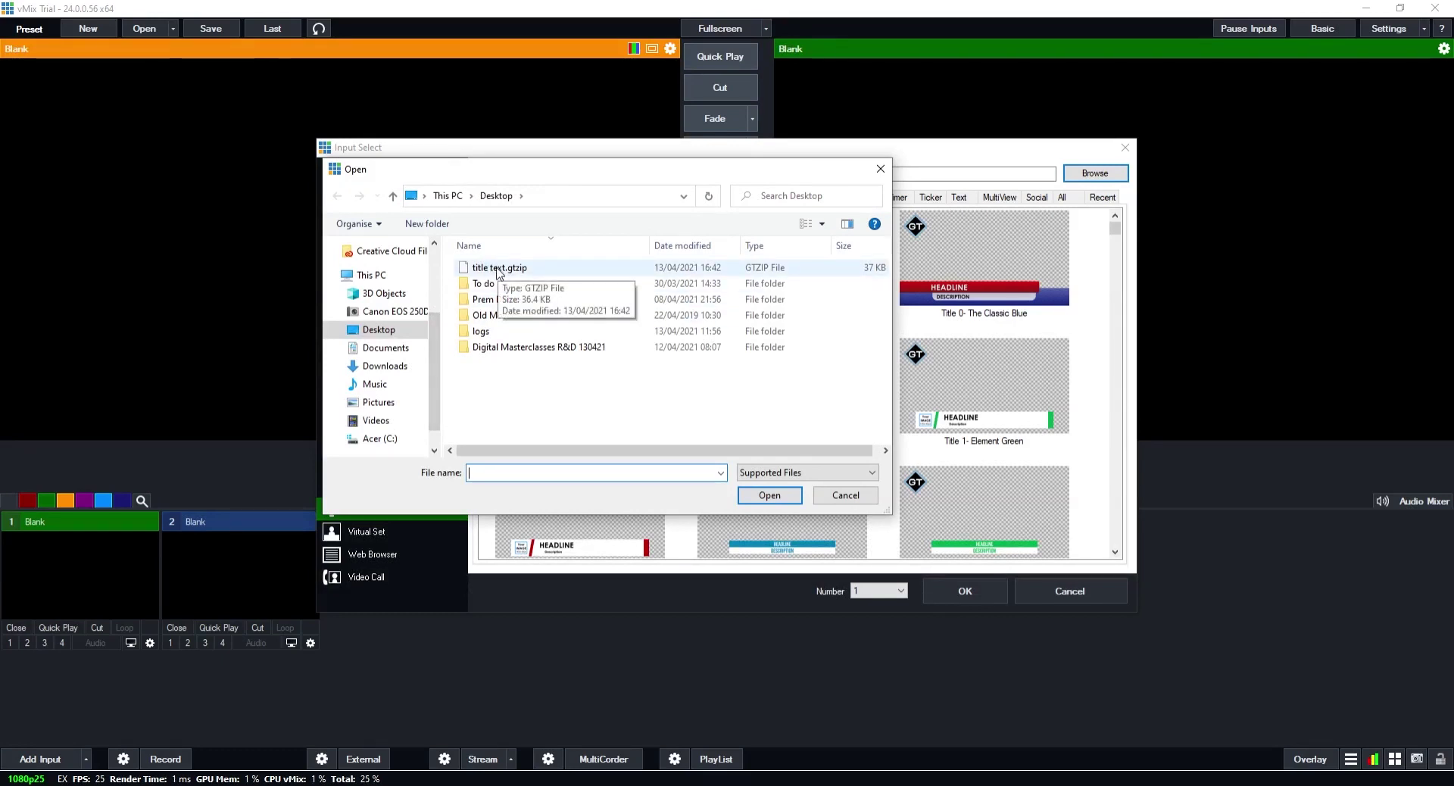
click(498, 270)
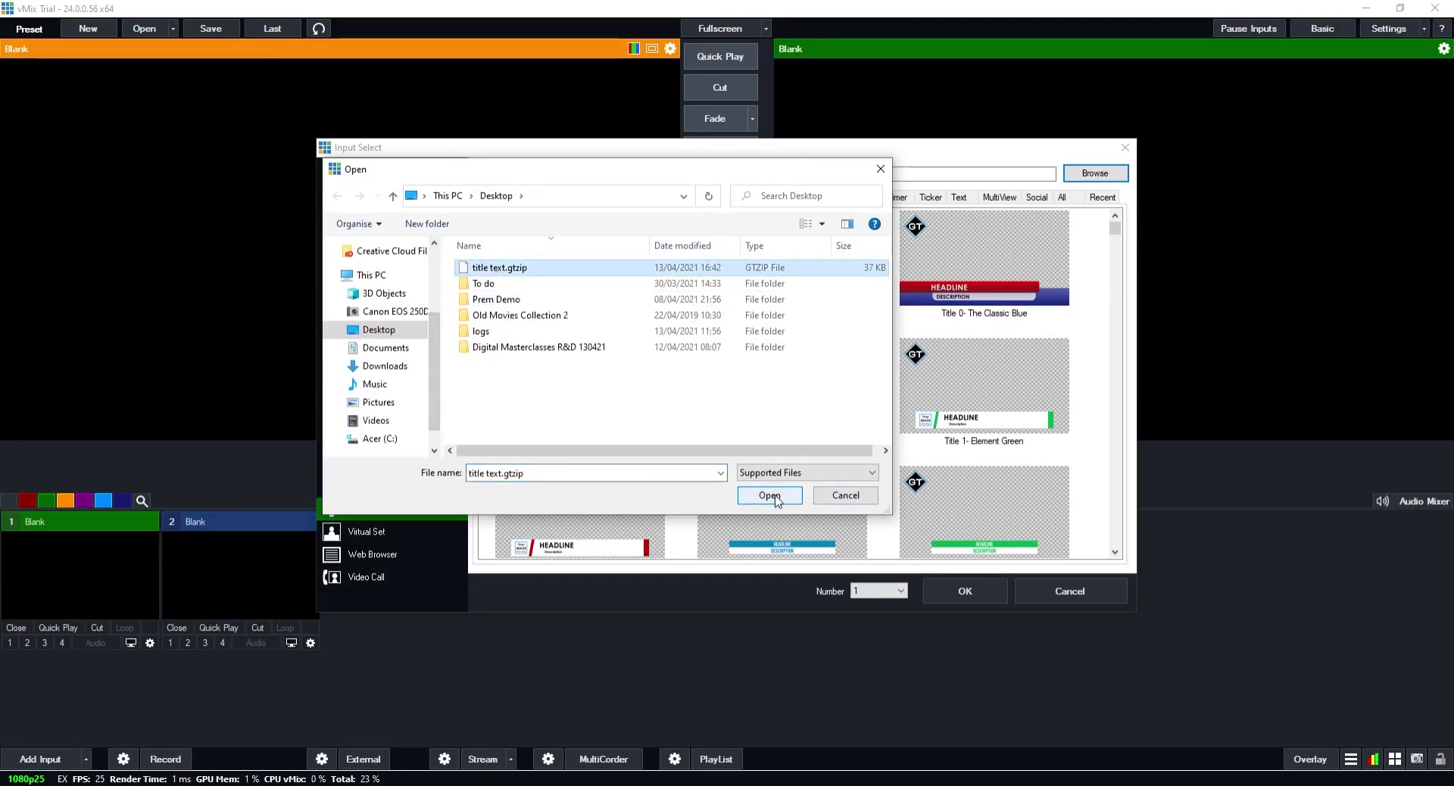
click(770, 496)
click(558, 267)
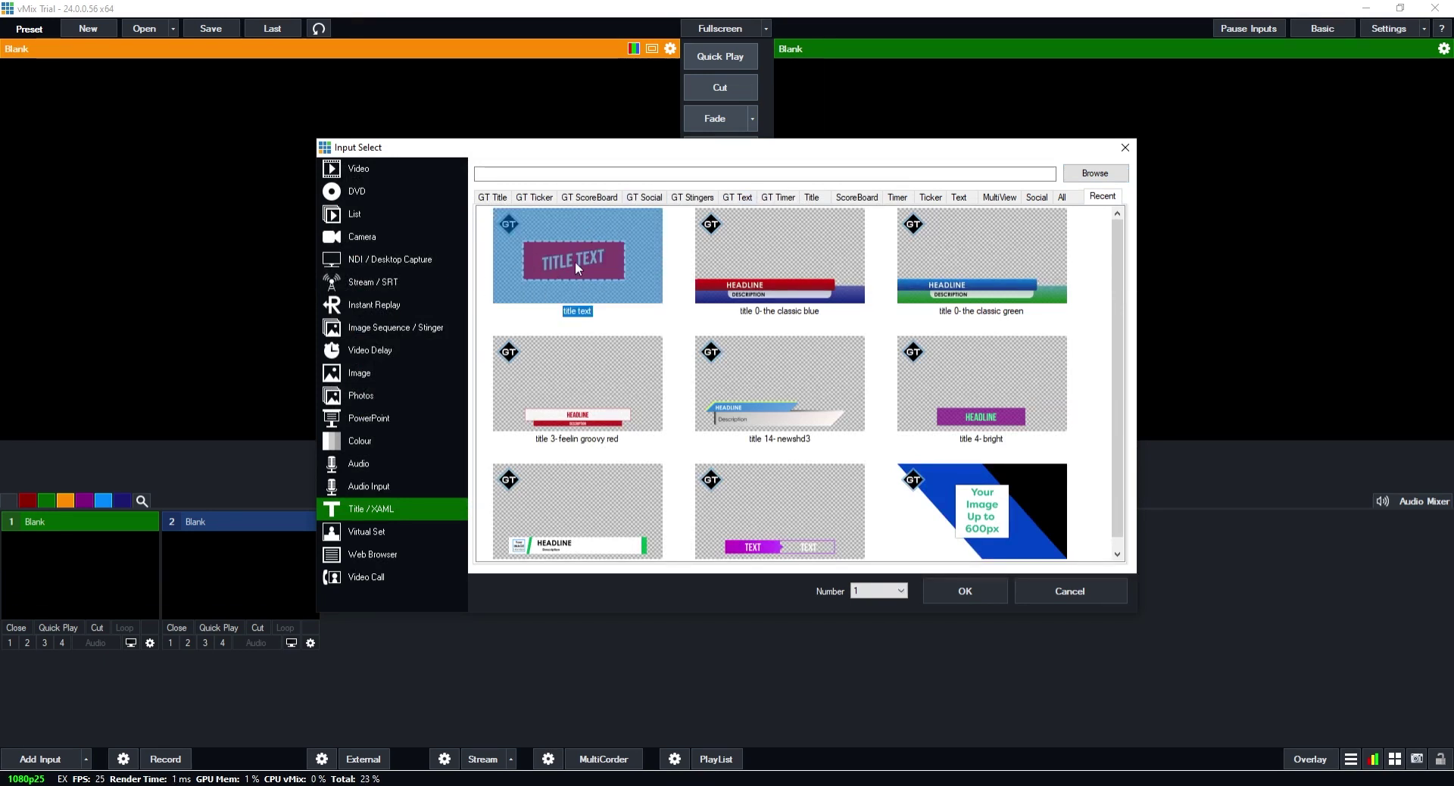
click(969, 597)
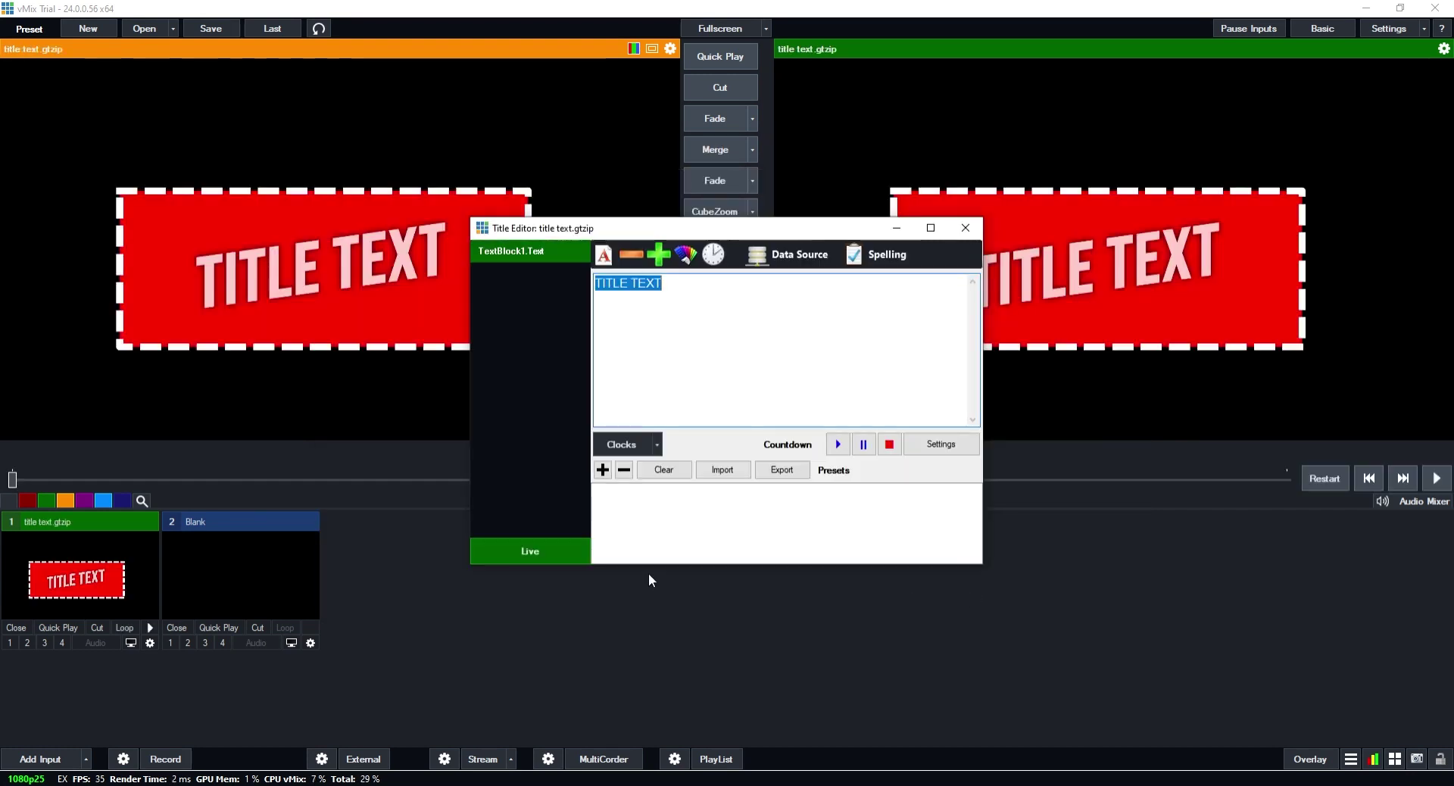
Change the title input's text to "scene 01" and play the title in the preview.
double_click(621, 287)
key(ctrl+a)
text(scene)
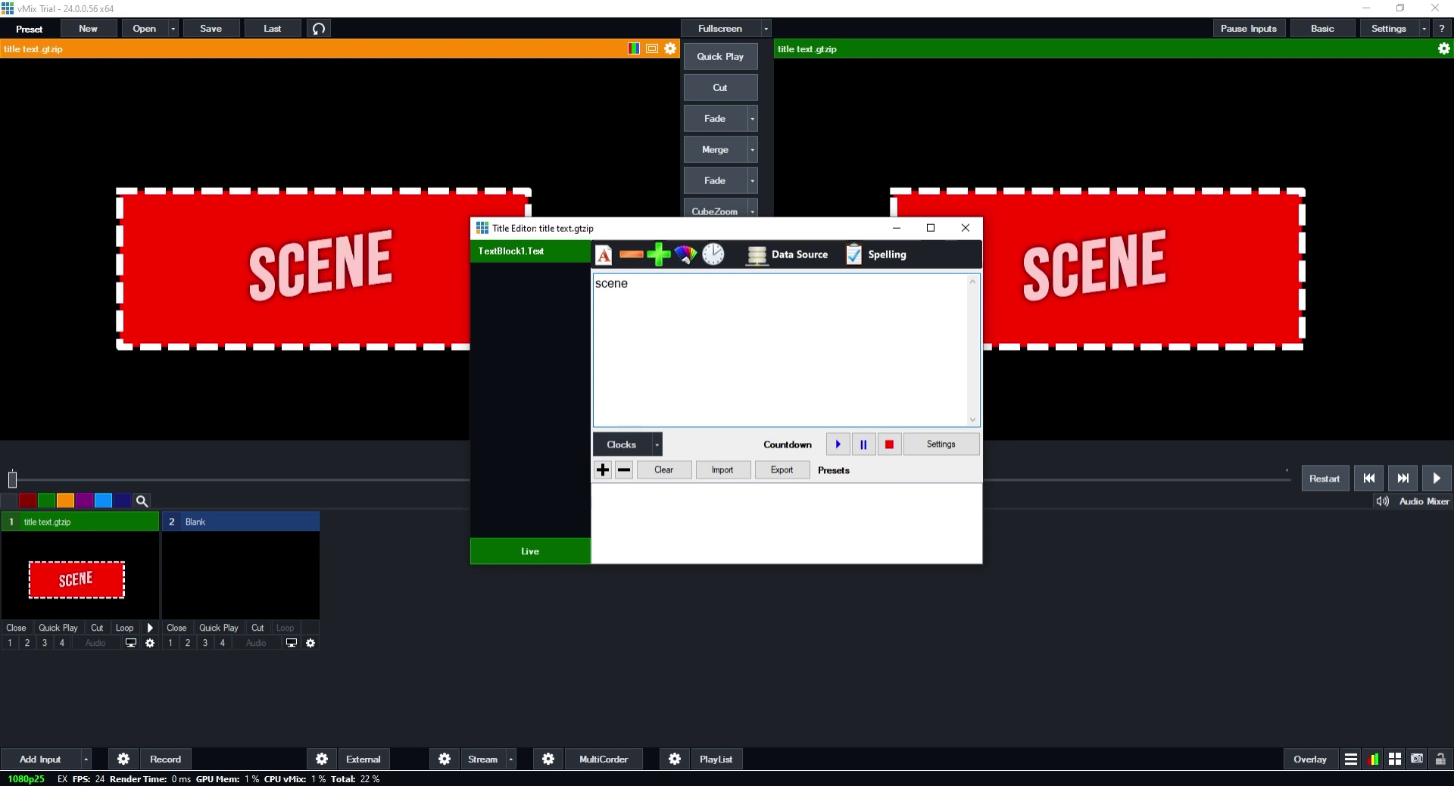
text( 01)
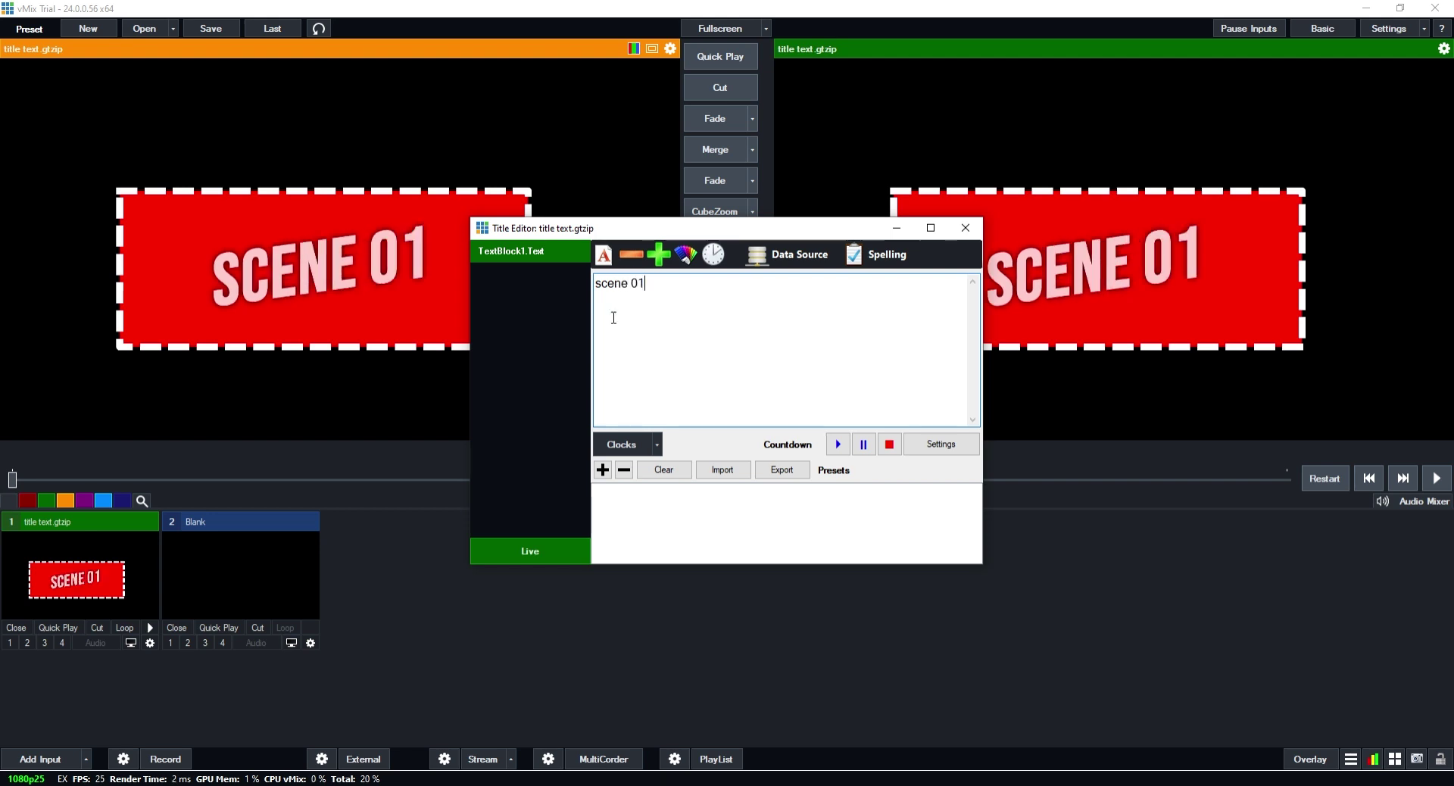
click(964, 227)
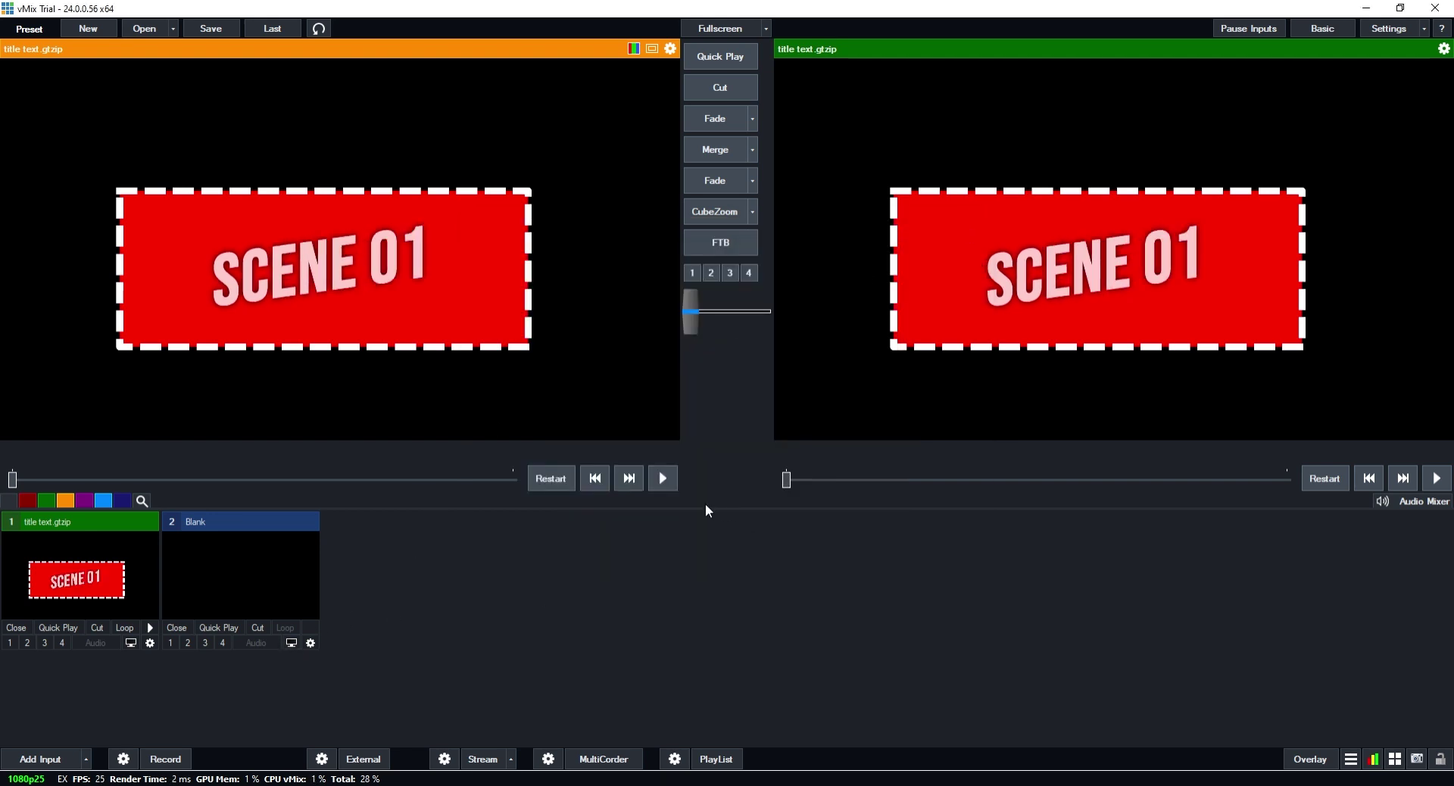
click(663, 479)
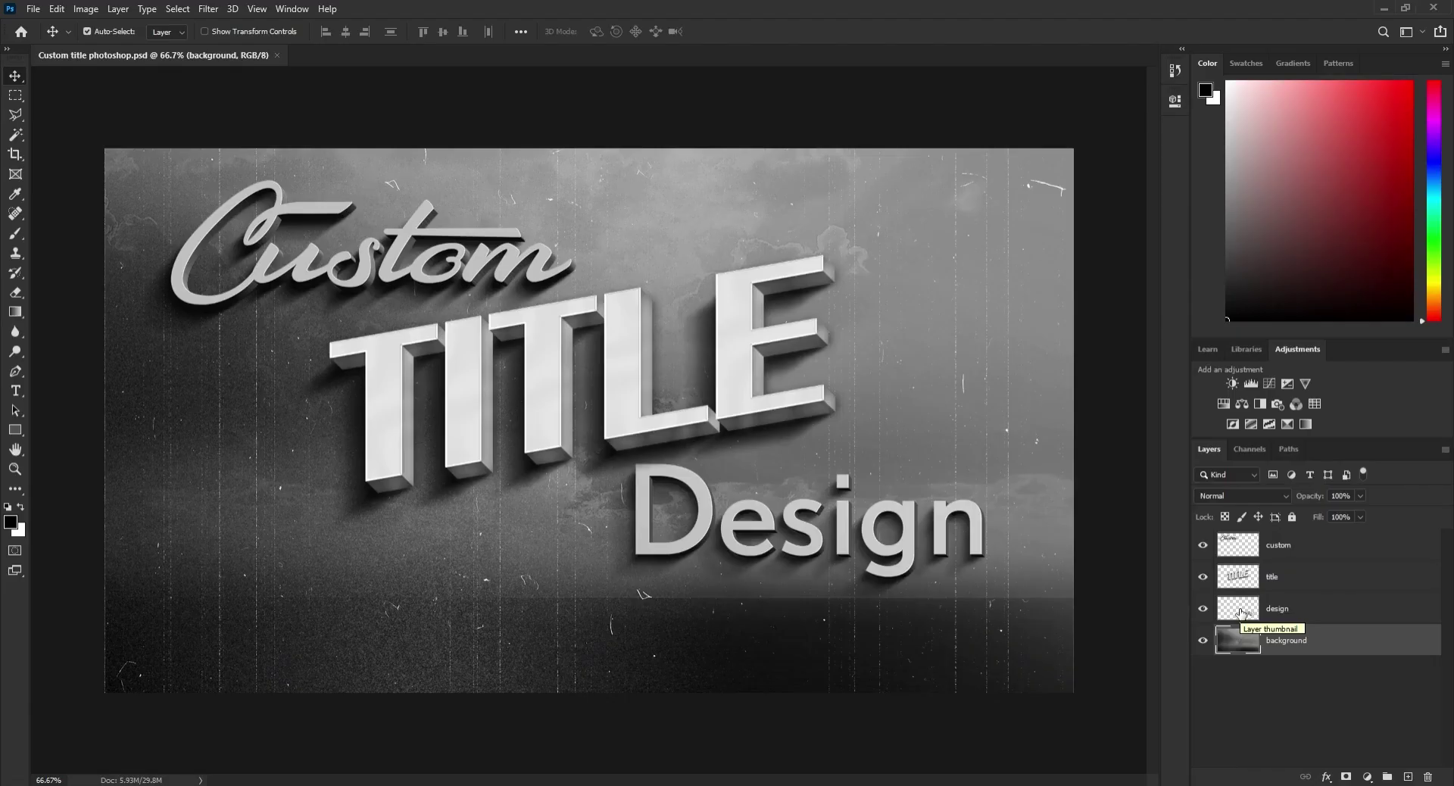
Examine the custom, title, design and background layers by hiding and showing each one in turn.
click(1240, 614)
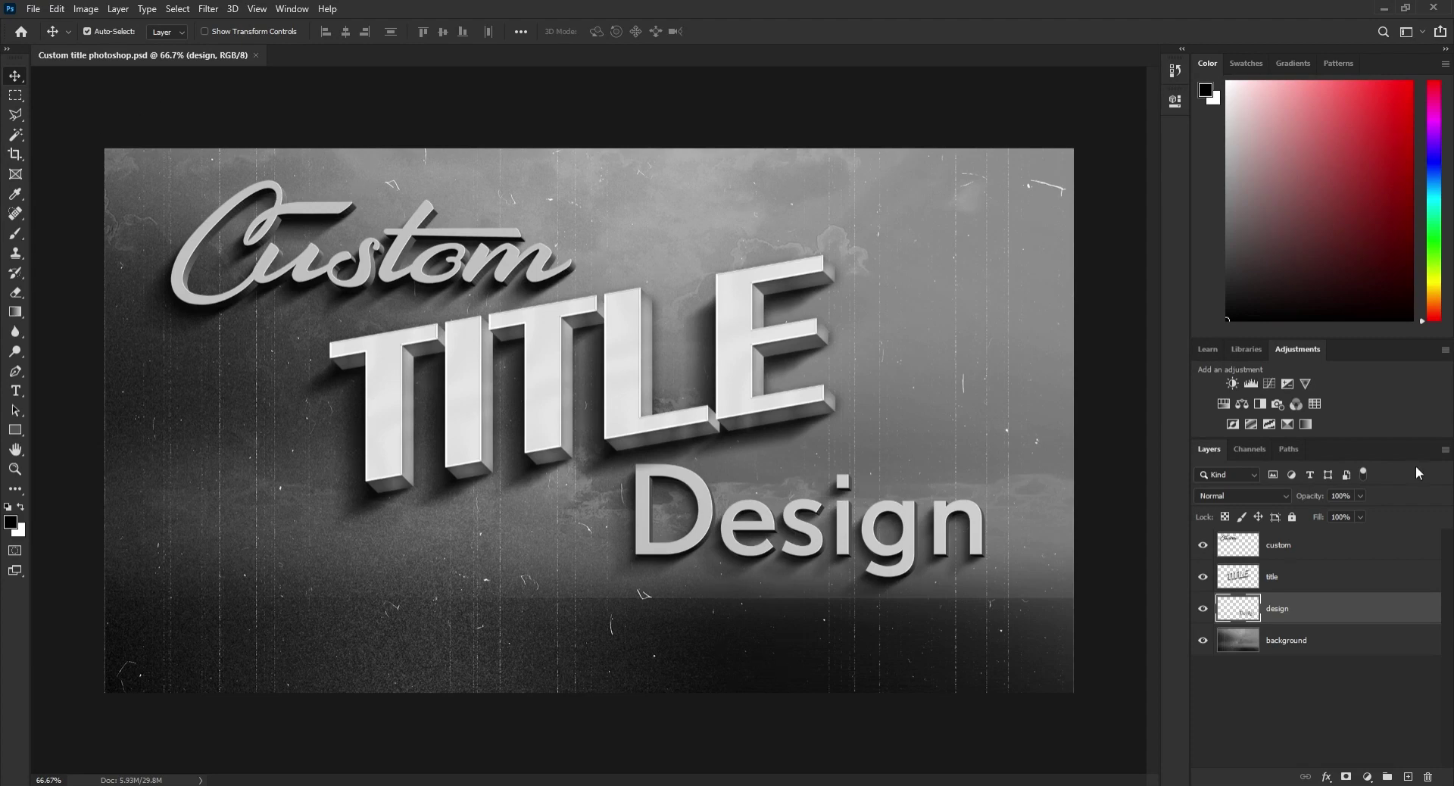
click(1203, 545)
click(1203, 546)
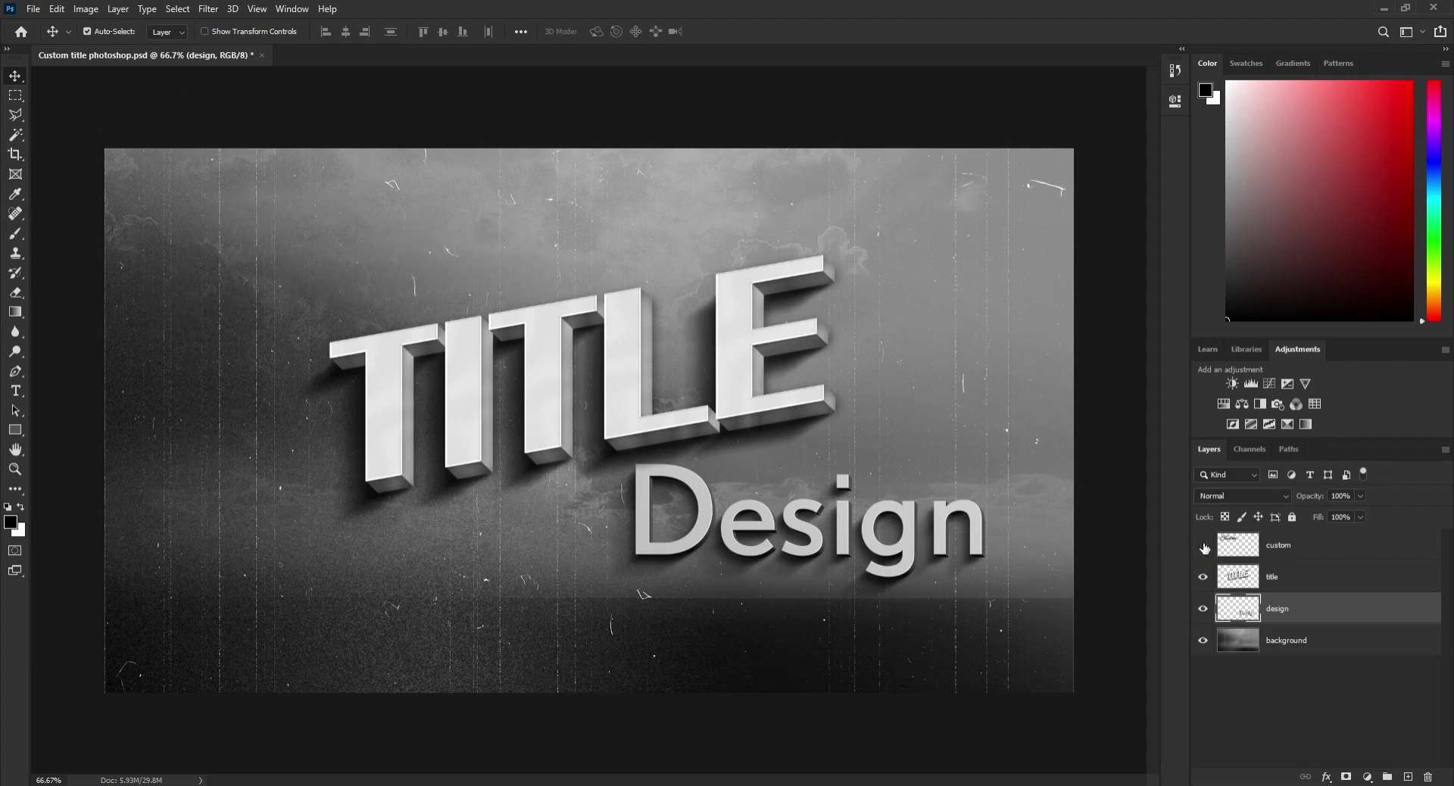
click(1204, 547)
click(1202, 576)
click(1201, 578)
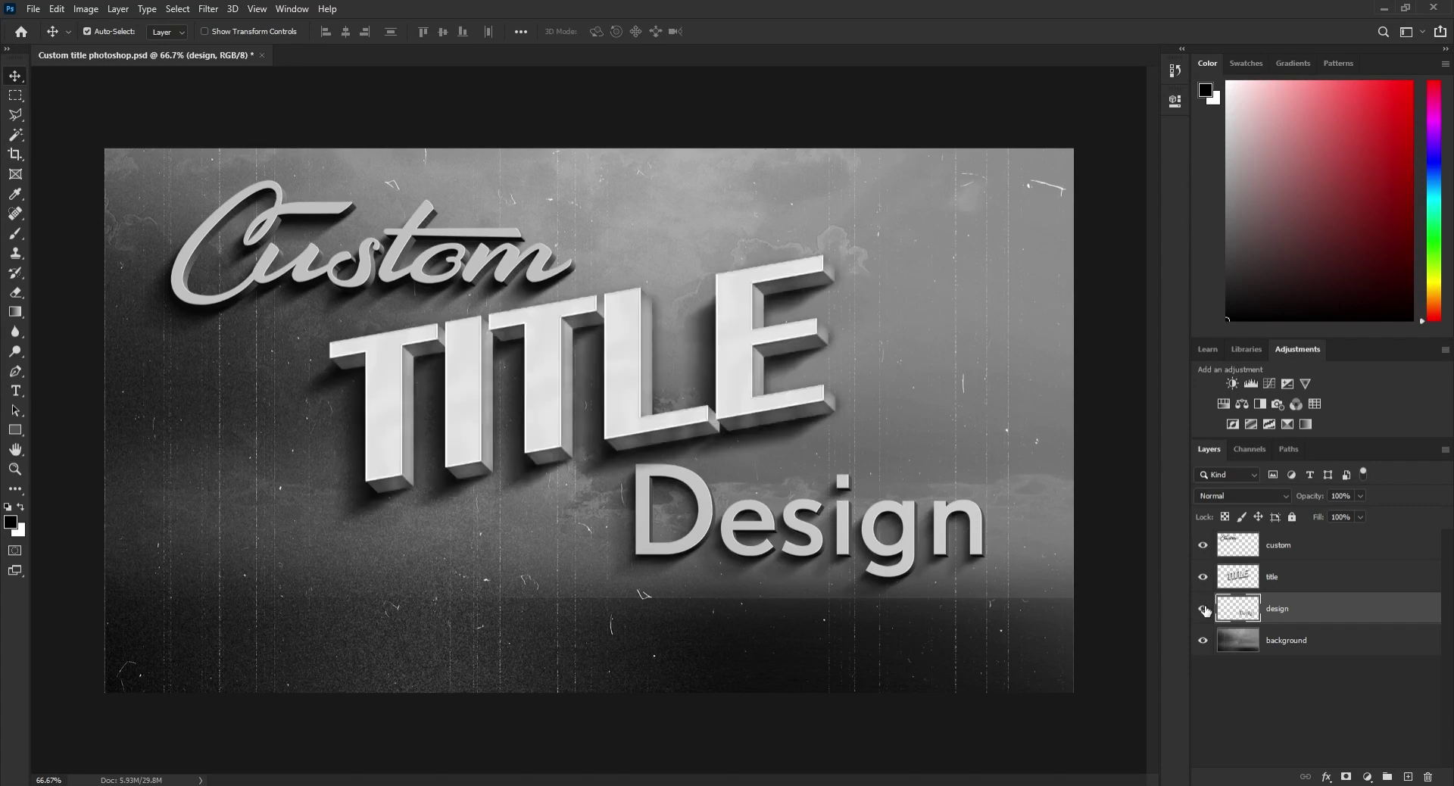
click(1203, 608)
click(1203, 609)
click(1234, 644)
click(1204, 640)
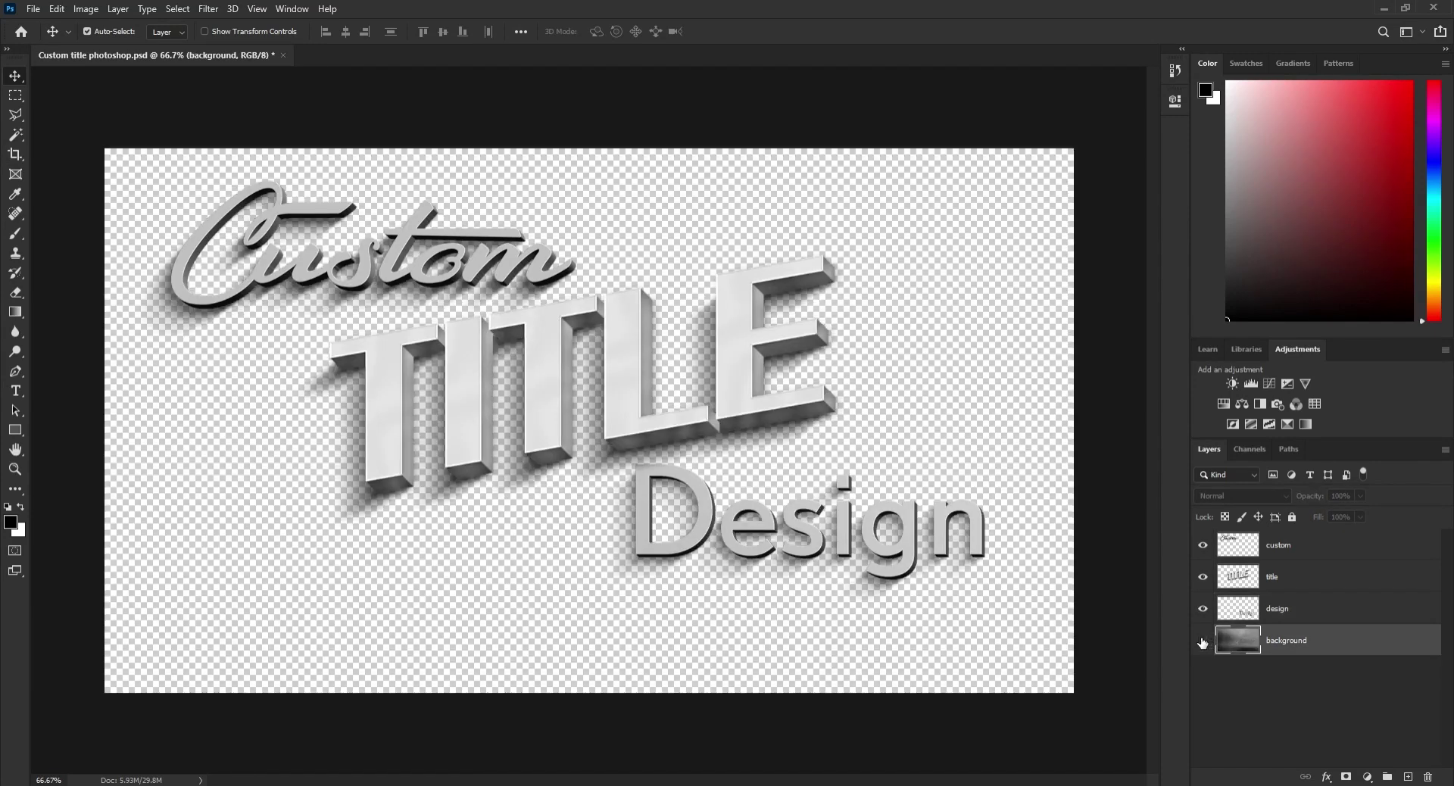
click(1203, 640)
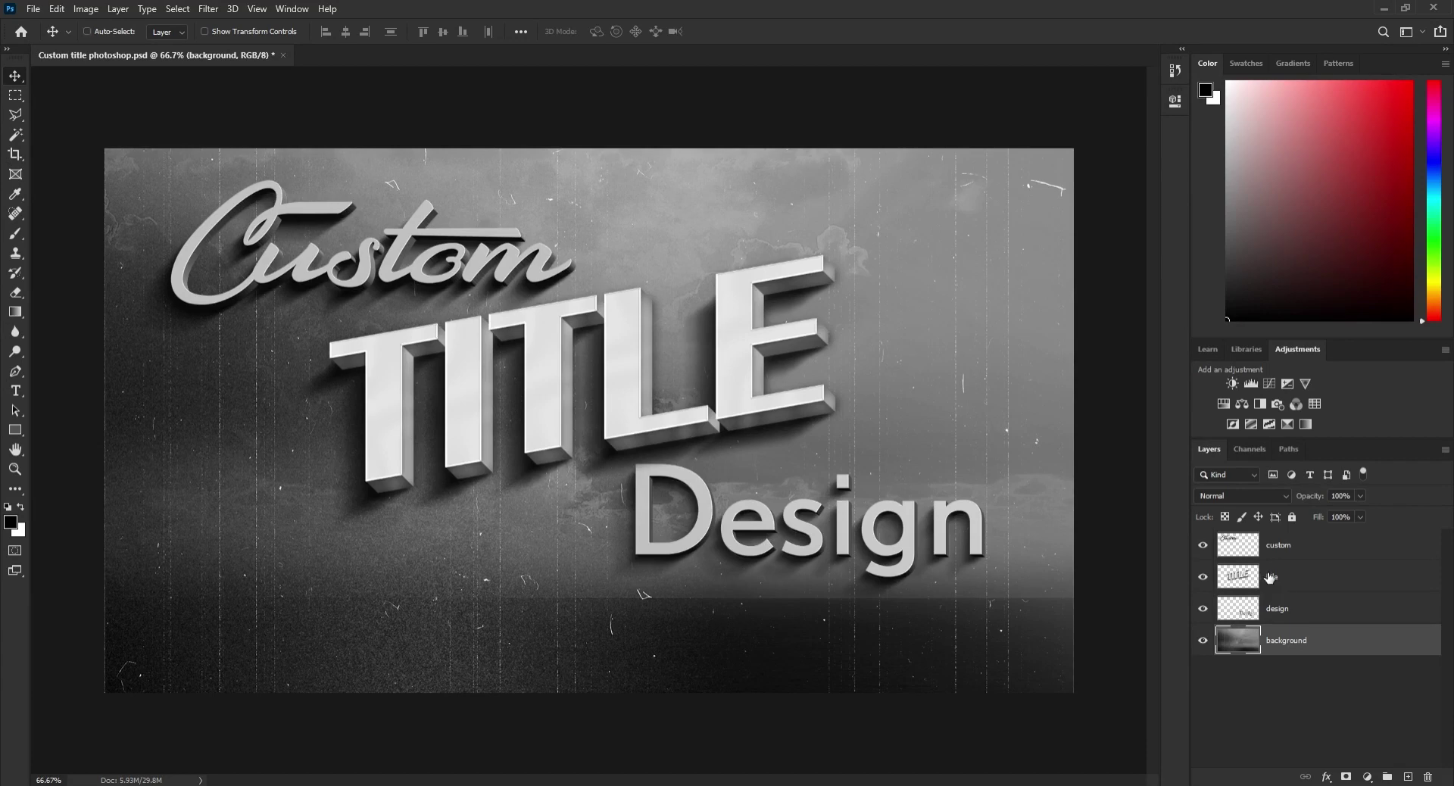
Save and close the Photoshop title document, and launch GT Title Designer from vMix.
key(ctrl+s)
key(ctrl+w)
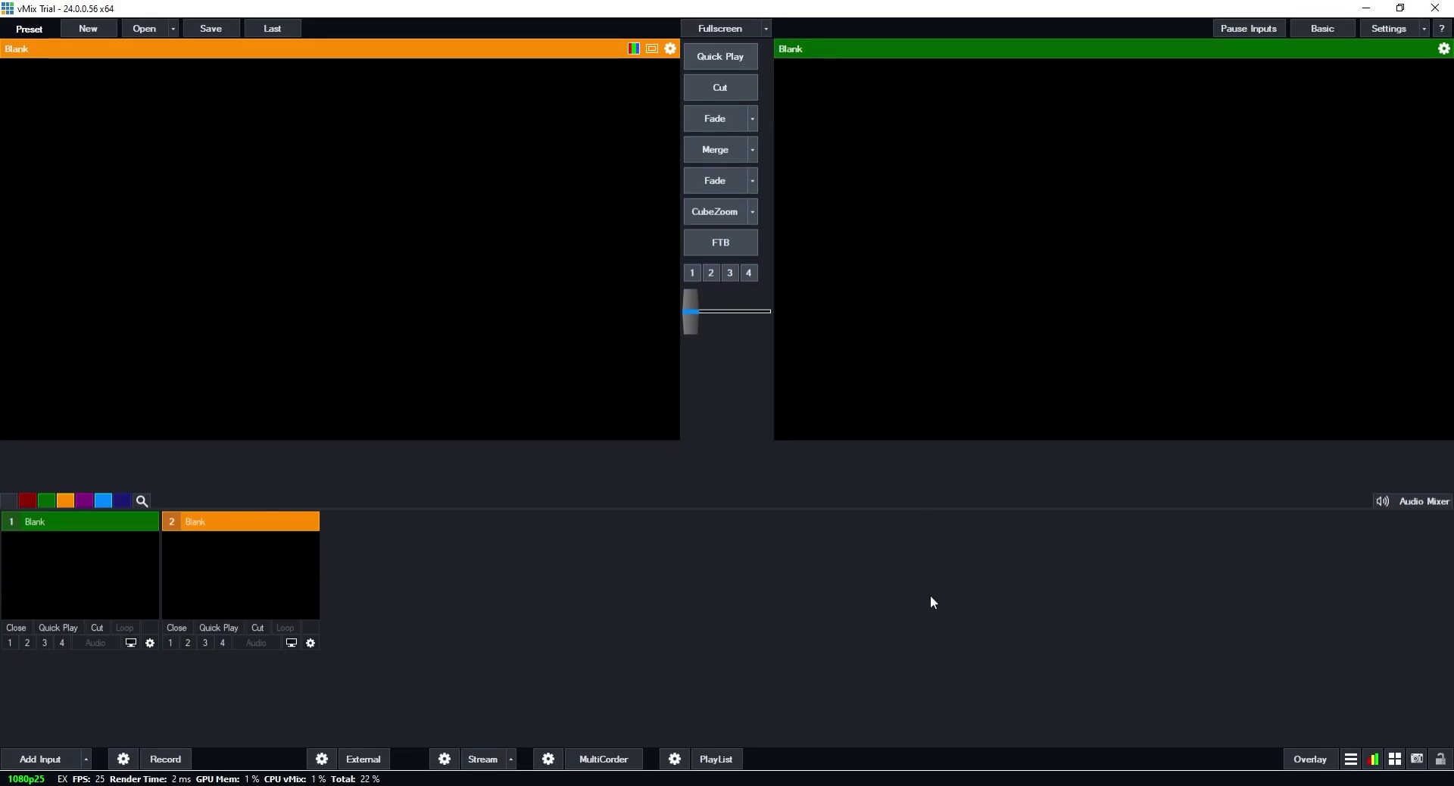
click(1351, 760)
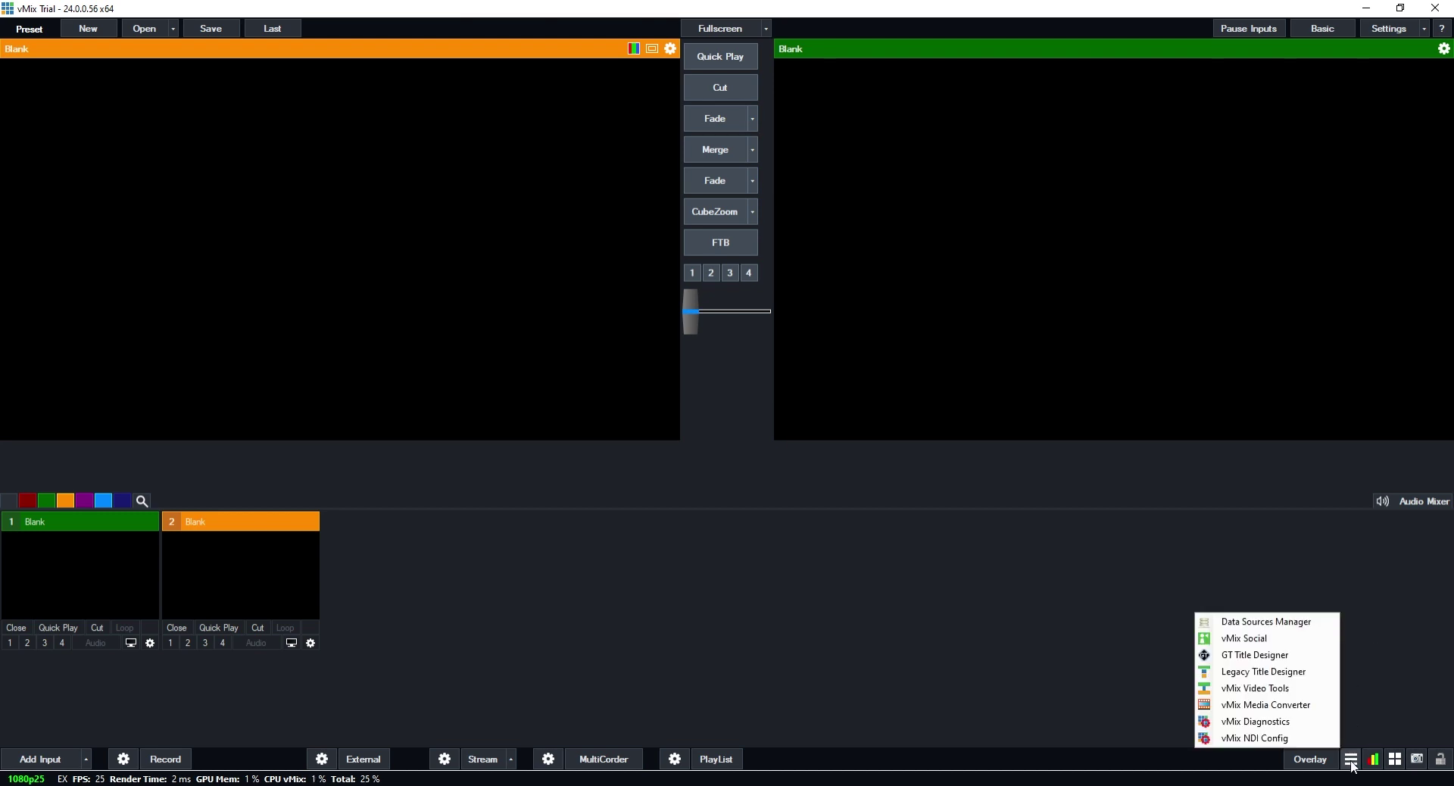
click(1243, 662)
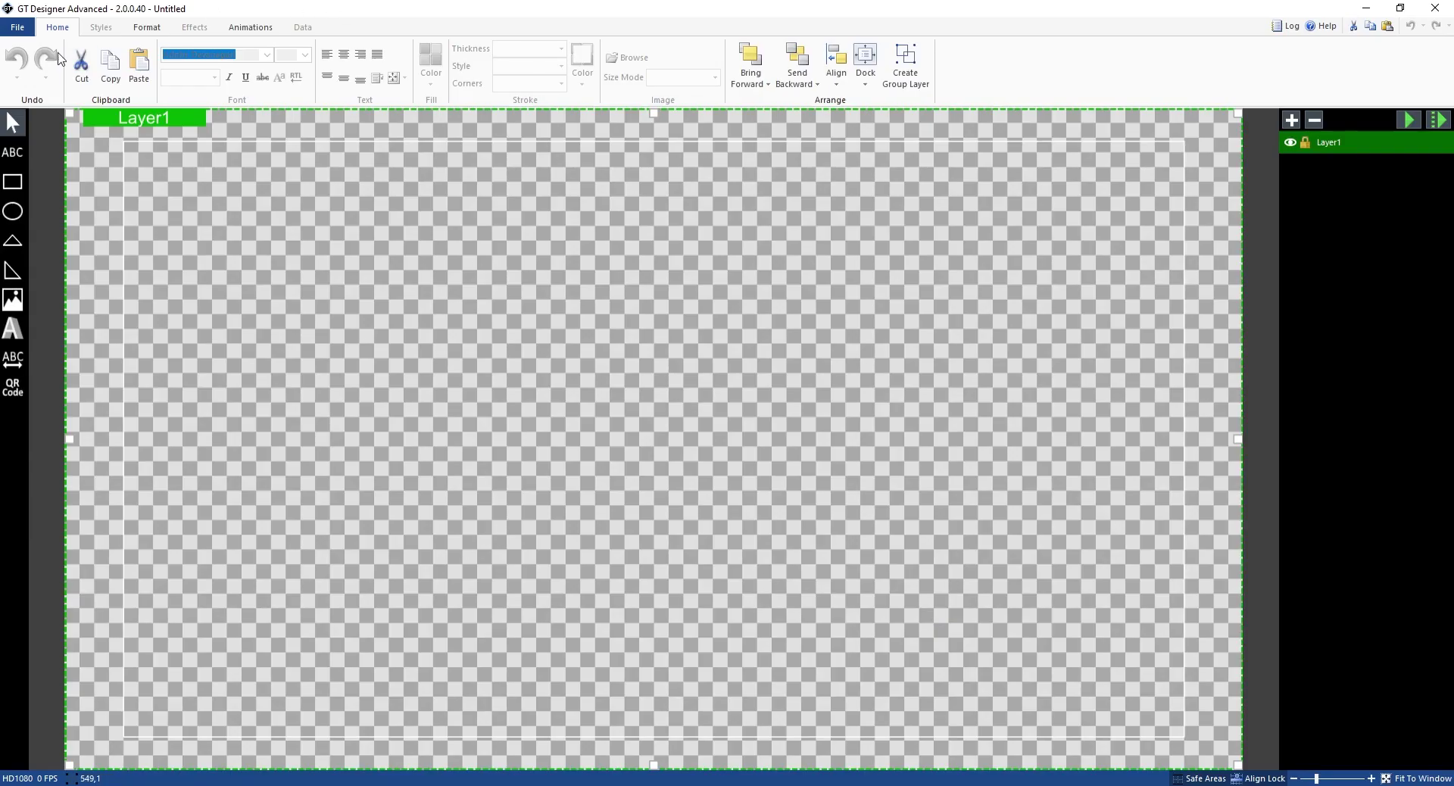
Import the Photoshop document "Custom title photoshop" from the Desktop into the untitled GT title.
click(16, 28)
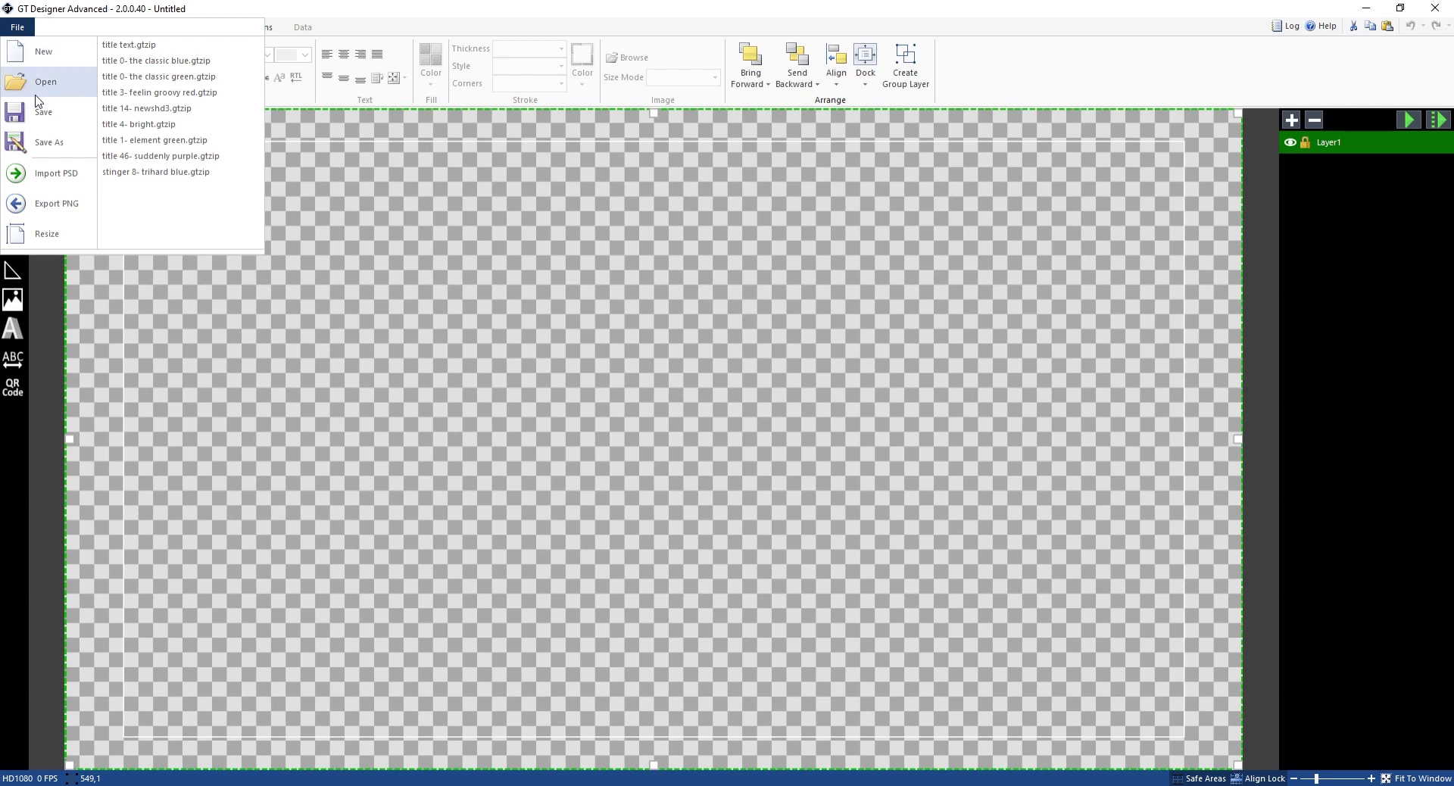
click(53, 180)
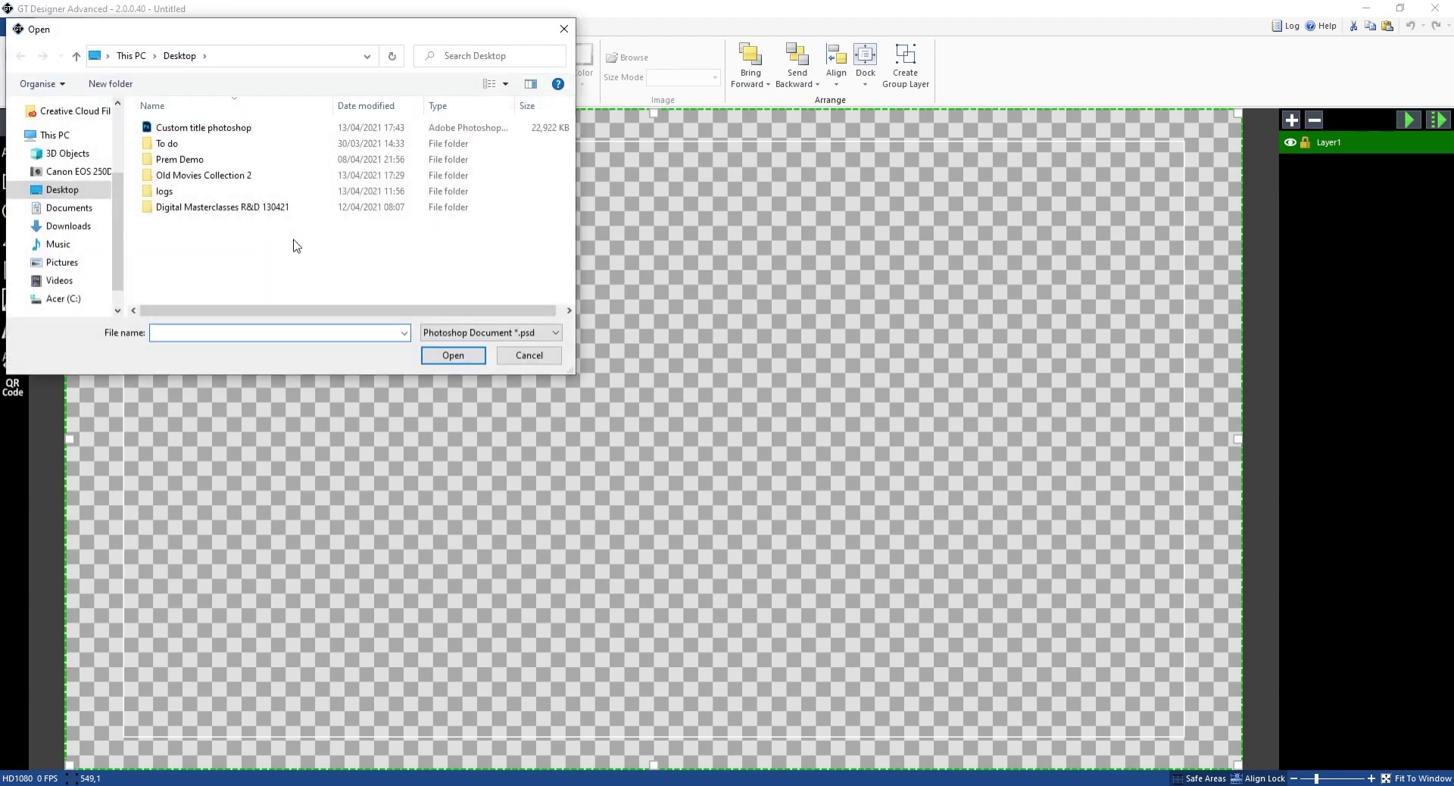
click(212, 132)
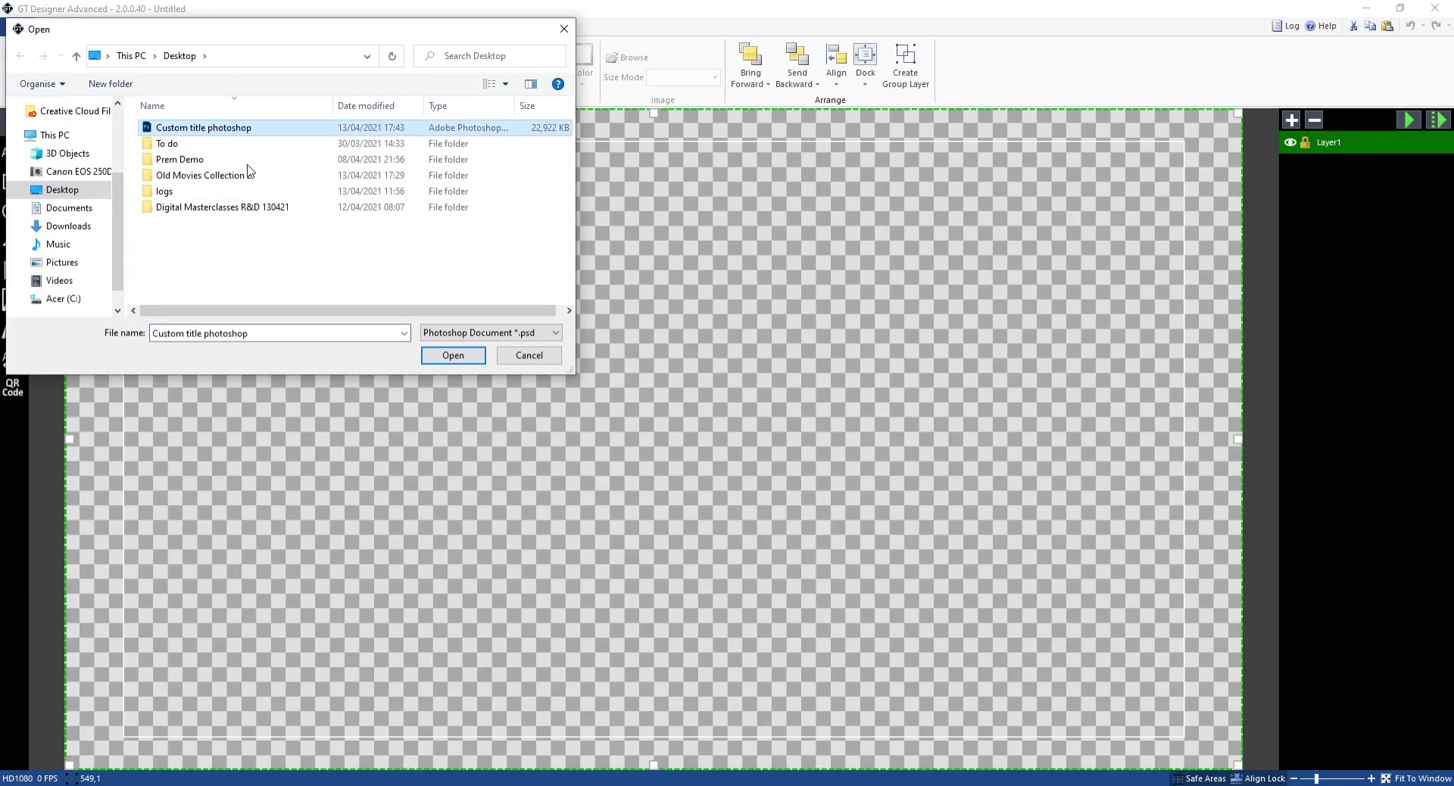
click(447, 355)
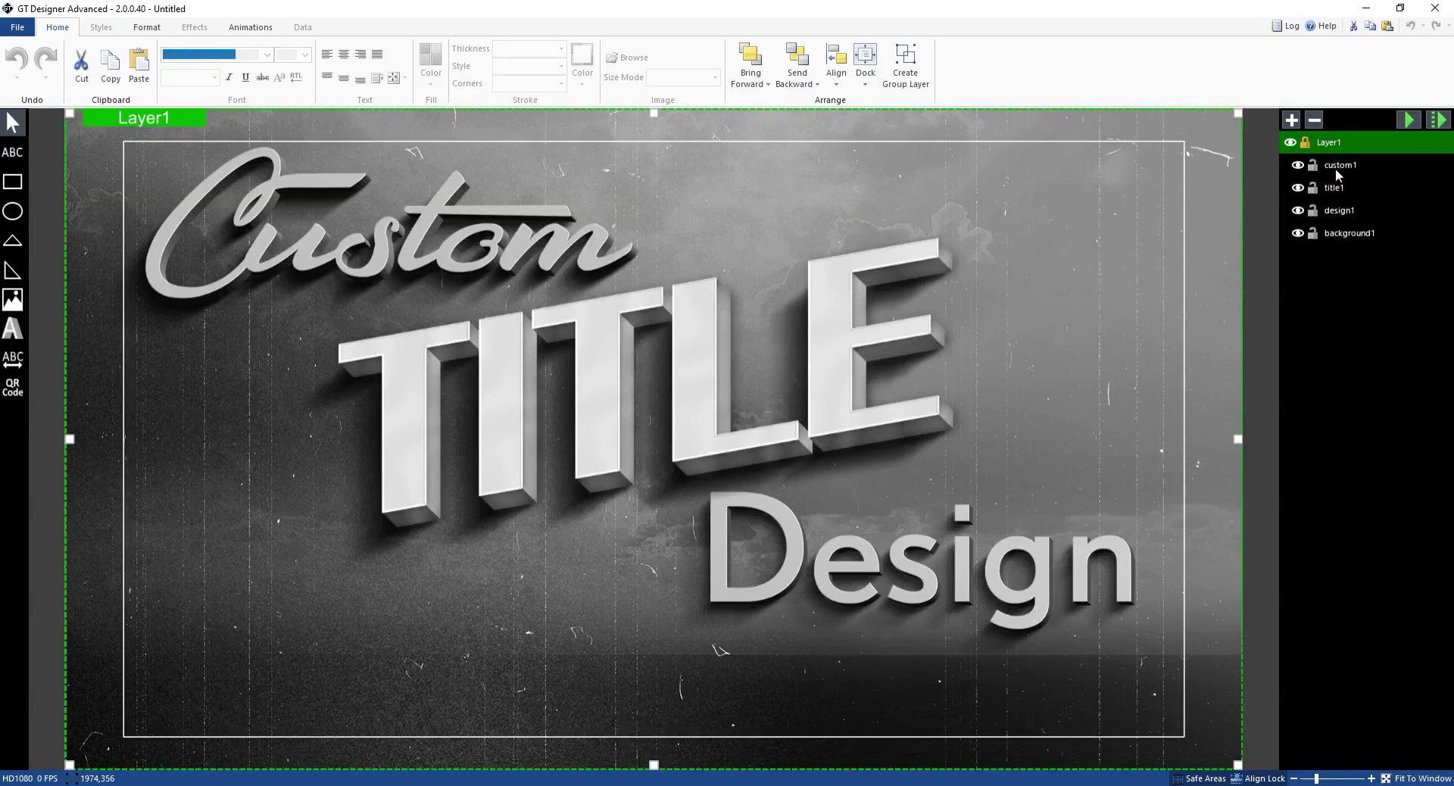
Examine the imported background1, design1, title1 and custom1 layers by toggling their visibility.
click(1297, 234)
click(1297, 233)
click(1298, 210)
click(1297, 211)
click(1297, 210)
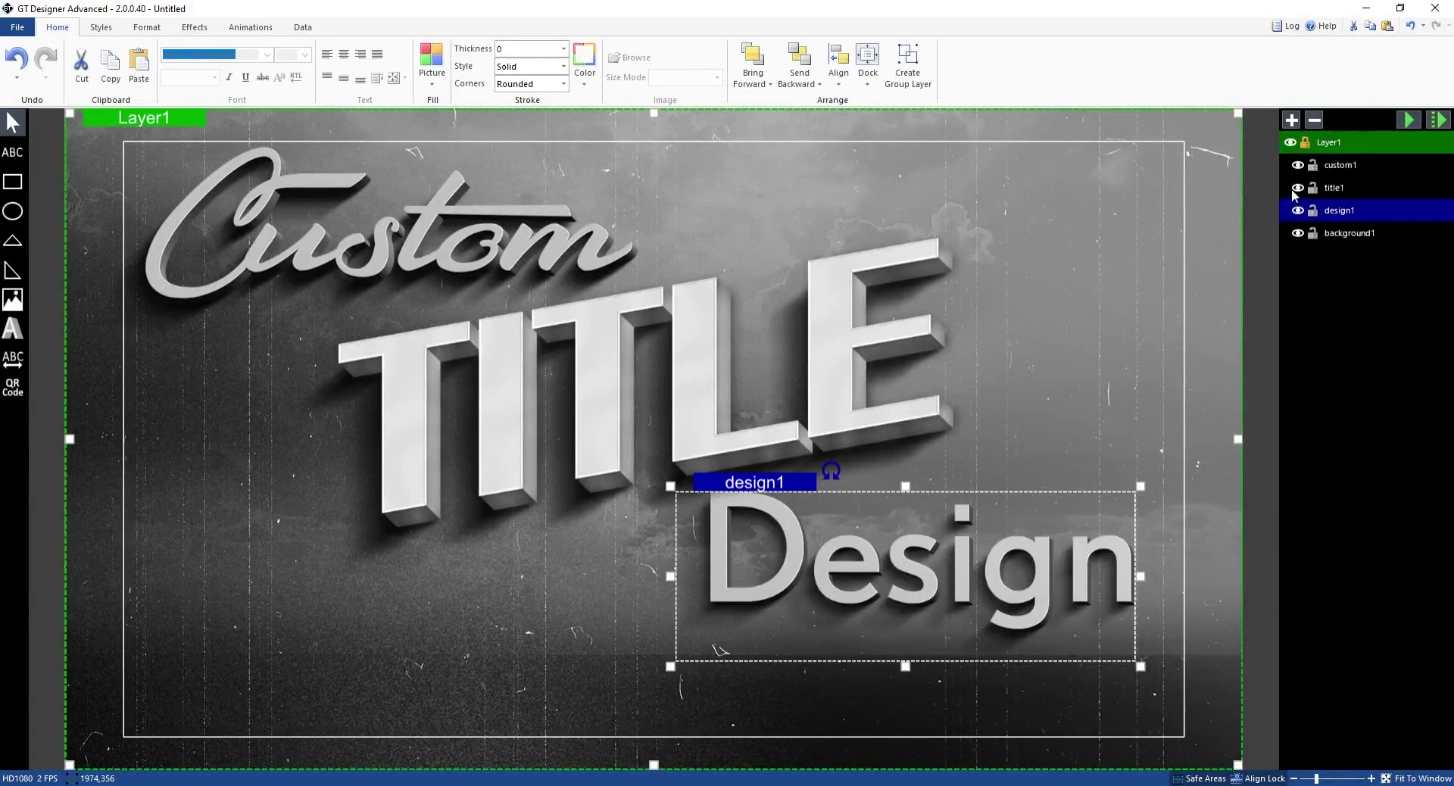
click(1297, 188)
click(1297, 188)
click(1297, 188)
click(1297, 166)
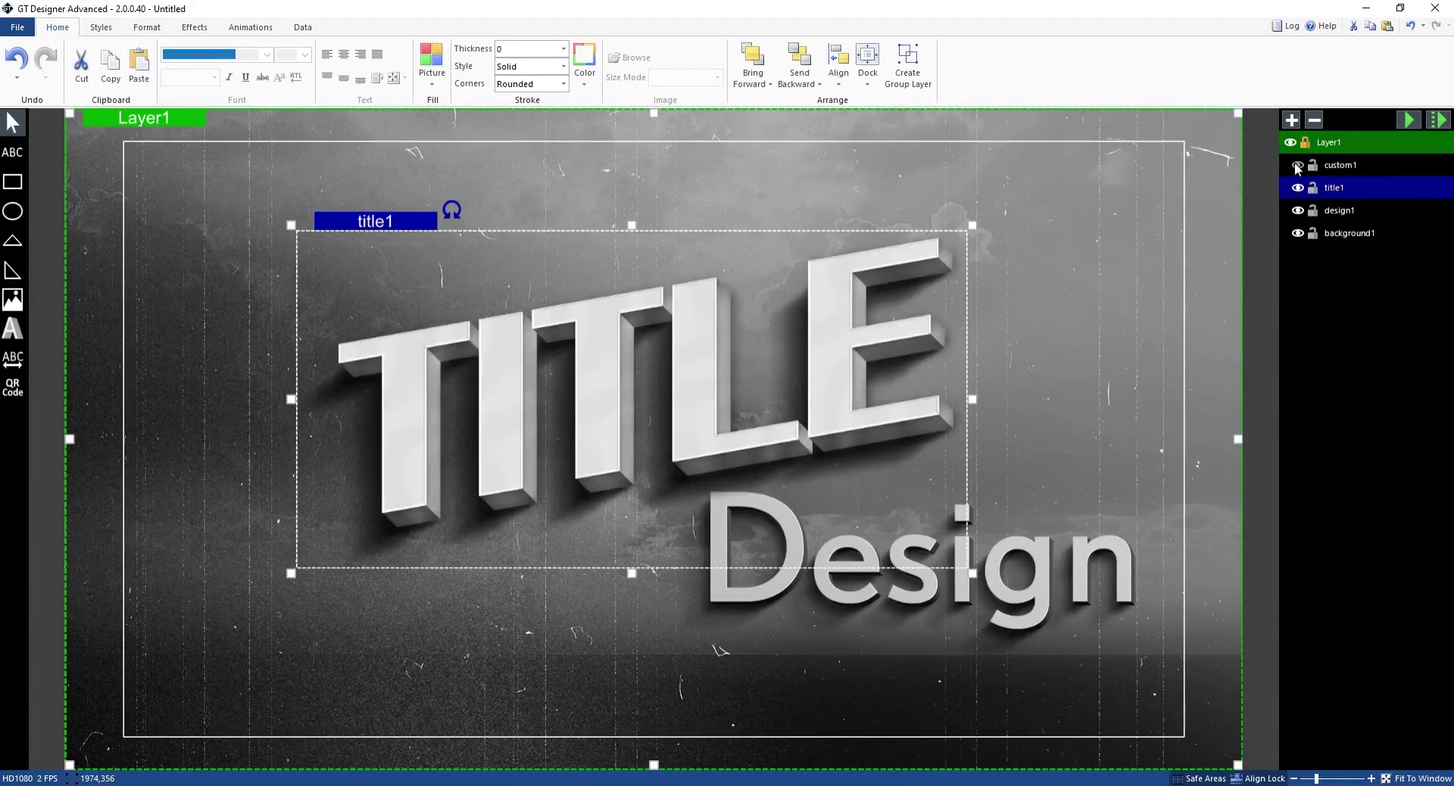
click(1297, 165)
click(1325, 233)
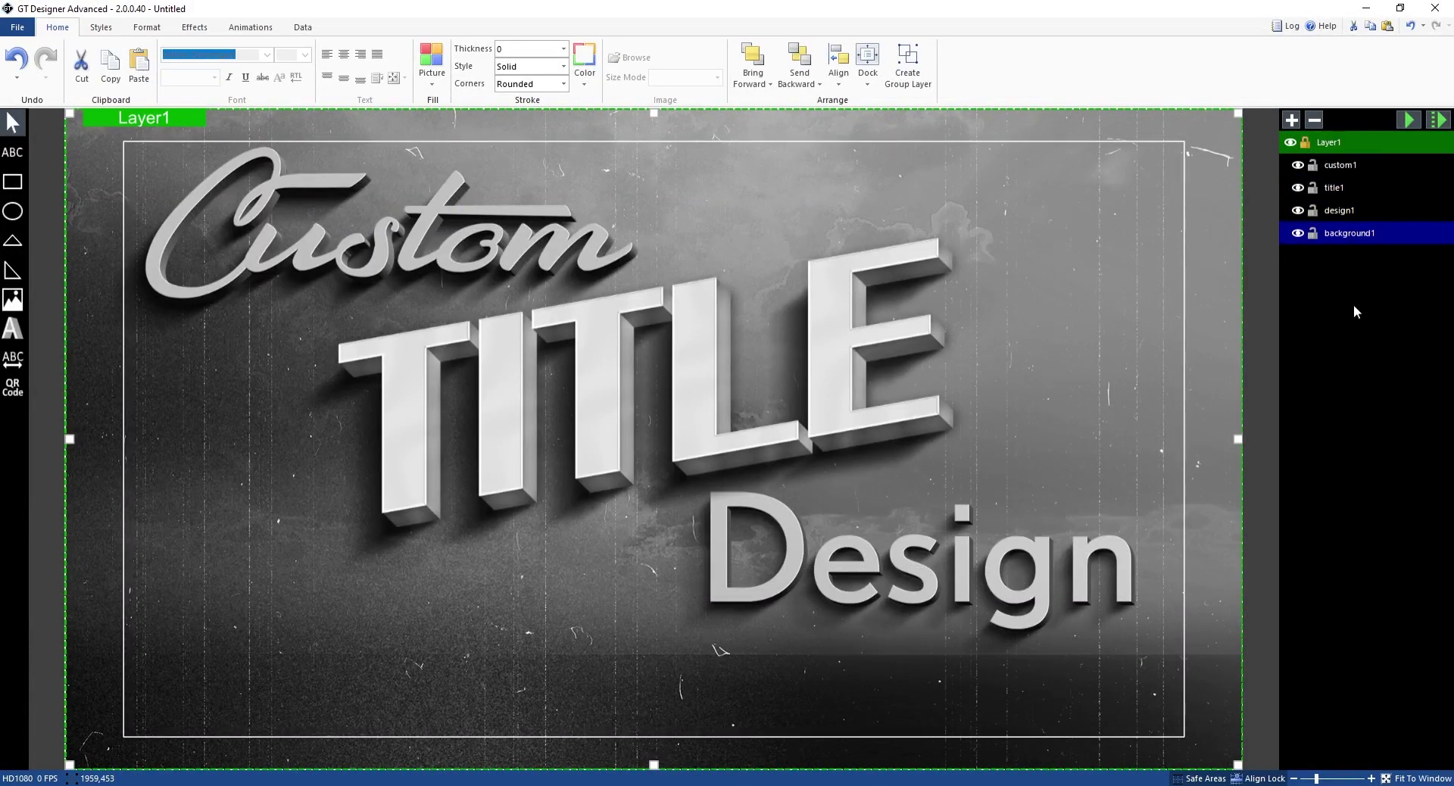
Give the custom1 layer a Fly TransitionIn animation moving downward with the CubicEasingInOut style.
click(1342, 166)
click(250, 27)
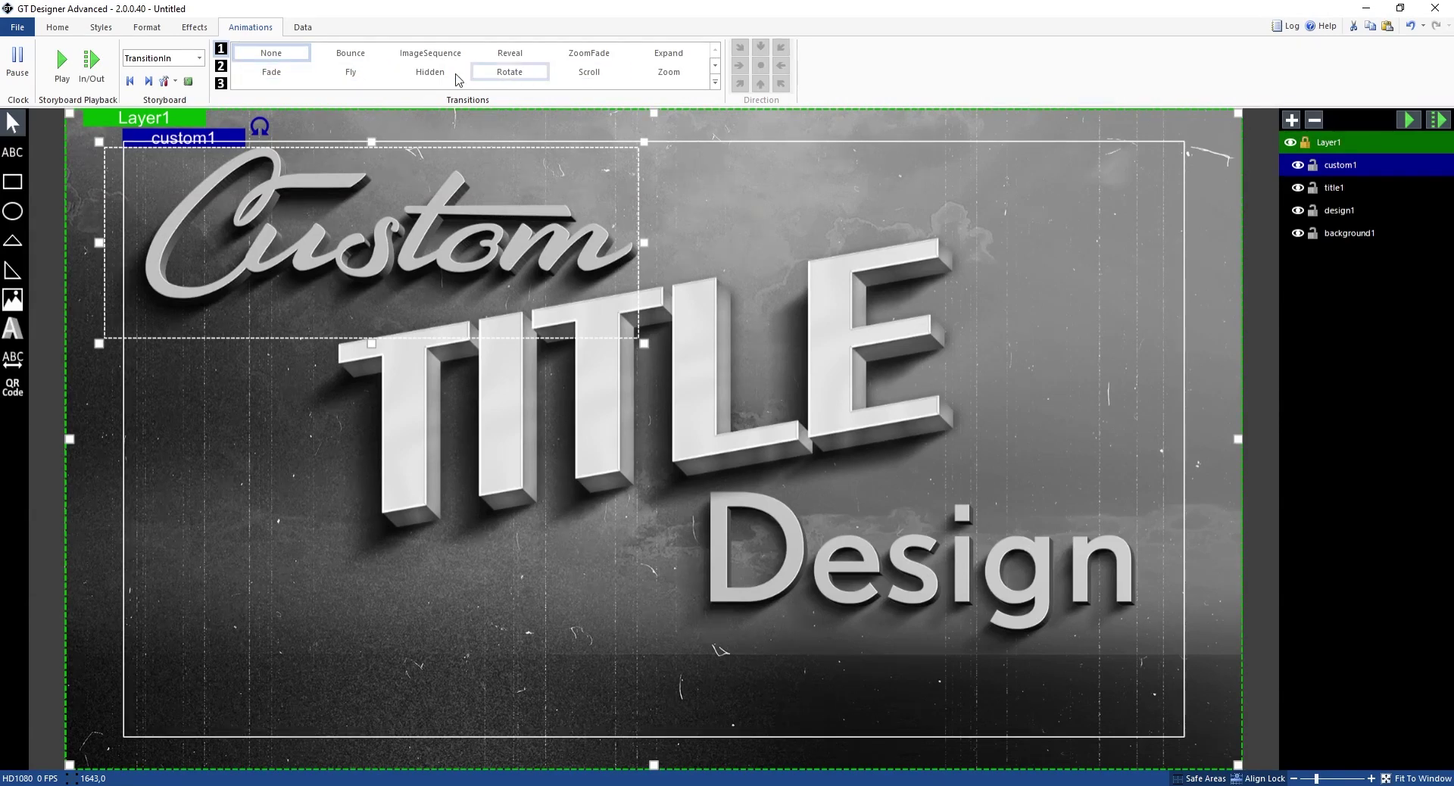
click(358, 77)
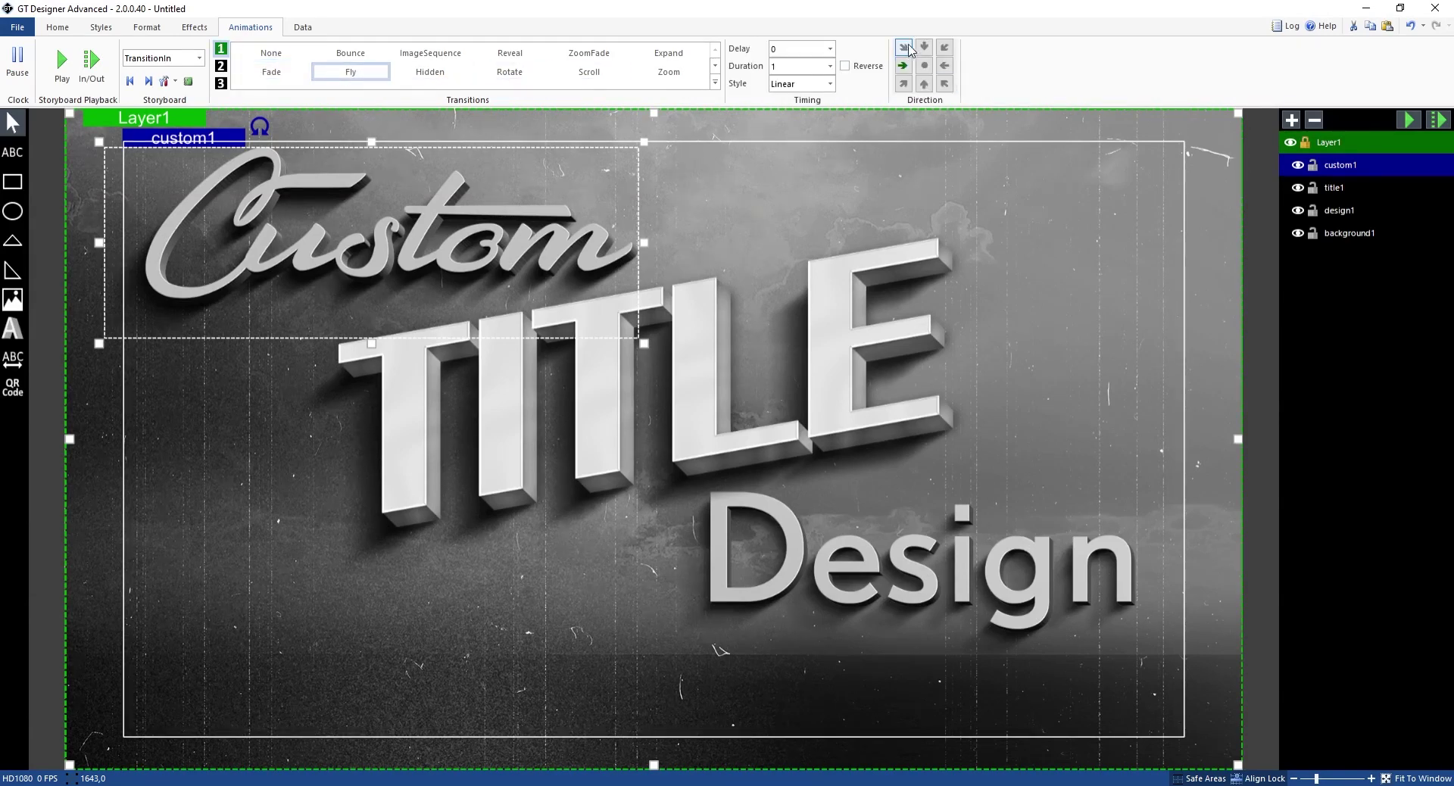
click(923, 48)
click(829, 84)
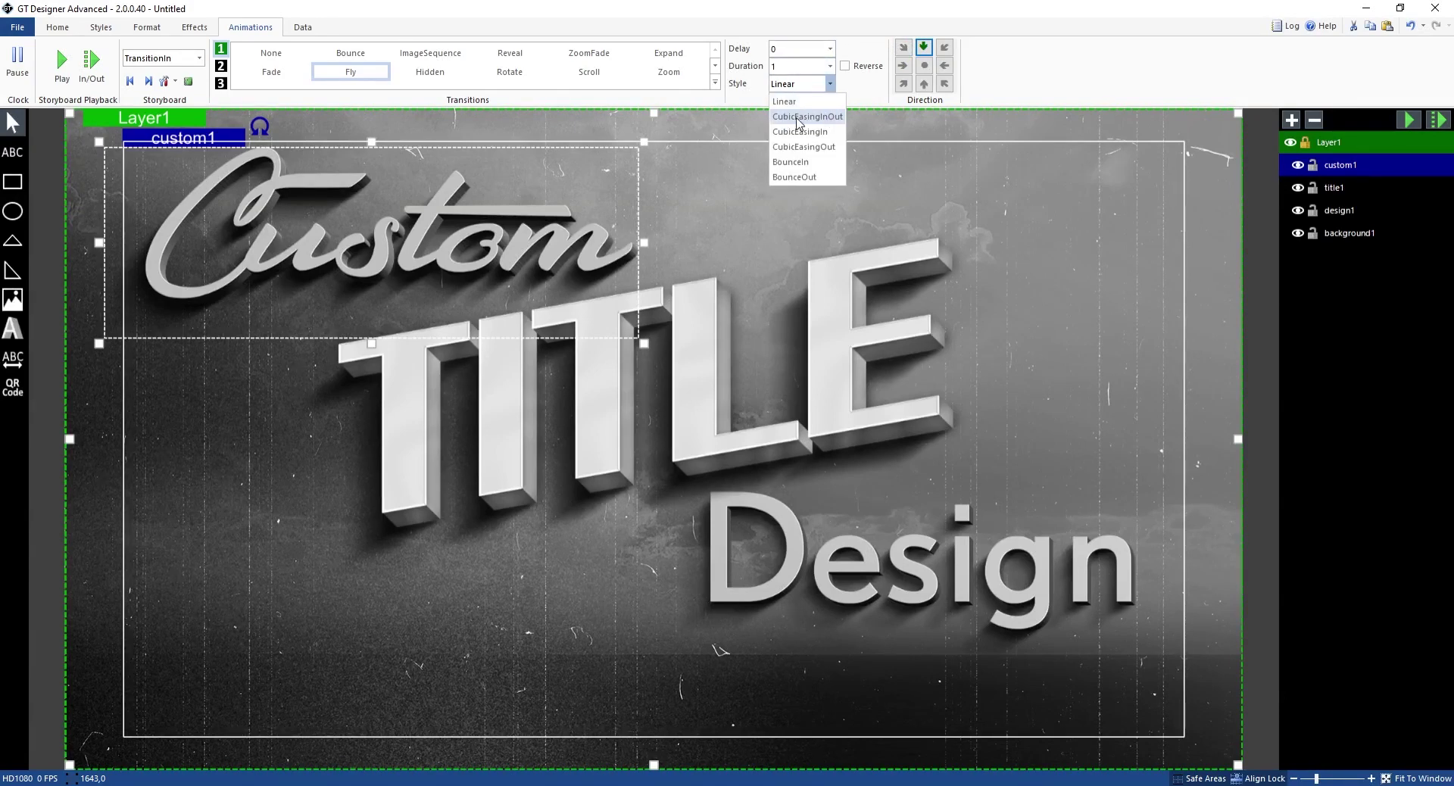
click(824, 118)
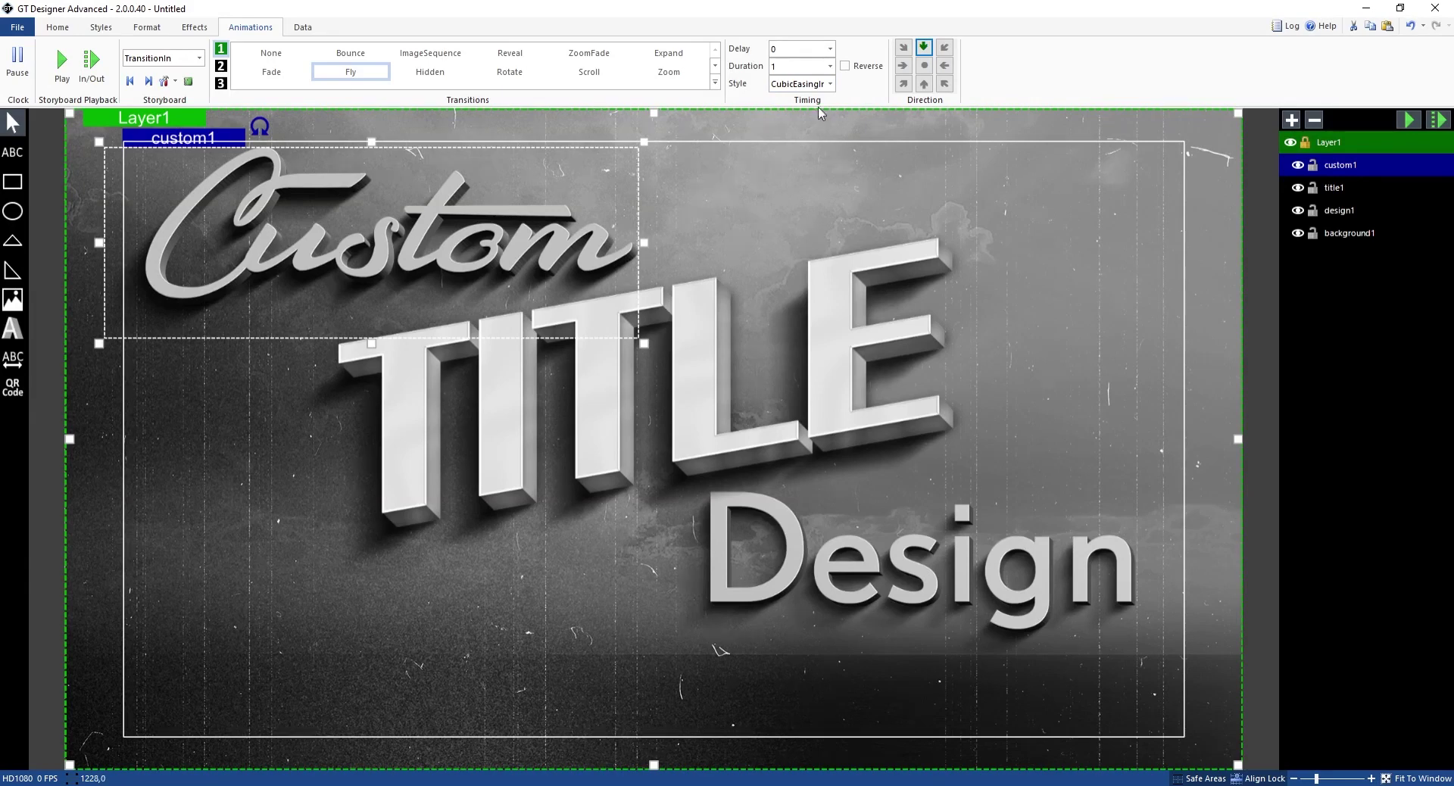
Give the title1 layer a Zoom TransitionIn animation with delay 0.5 and the CubicEasingInOut style.
click(1332, 189)
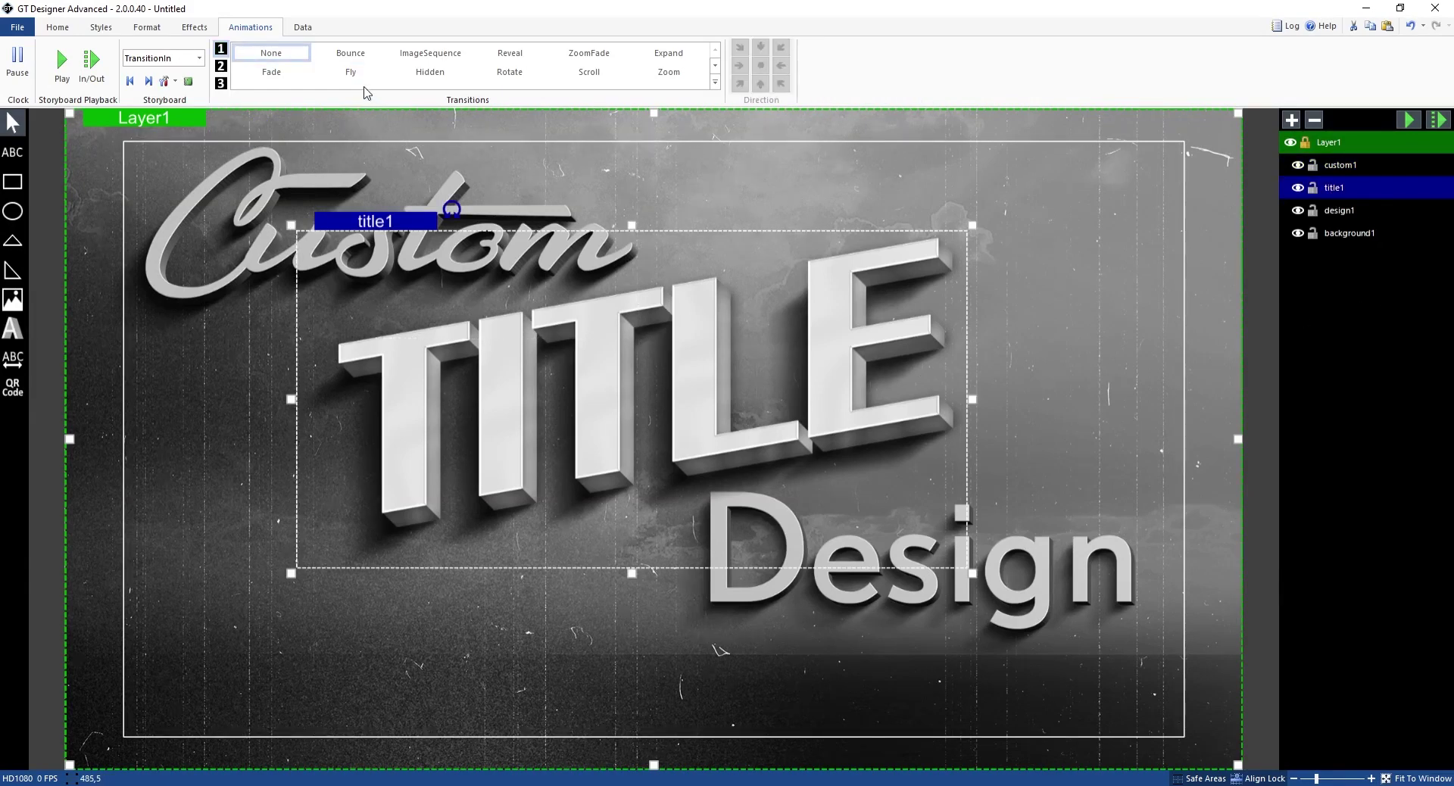
click(669, 74)
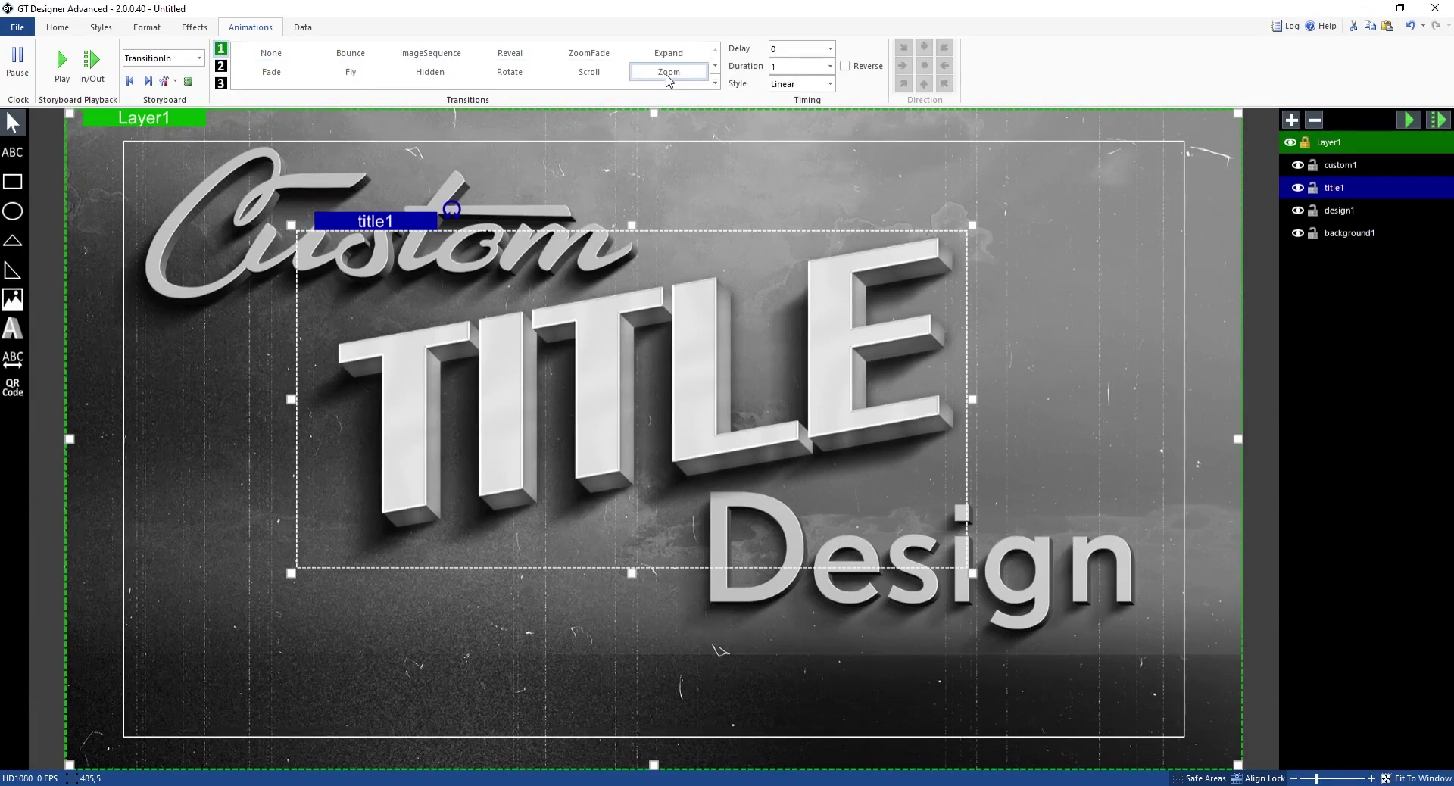
click(824, 49)
click(788, 85)
click(830, 84)
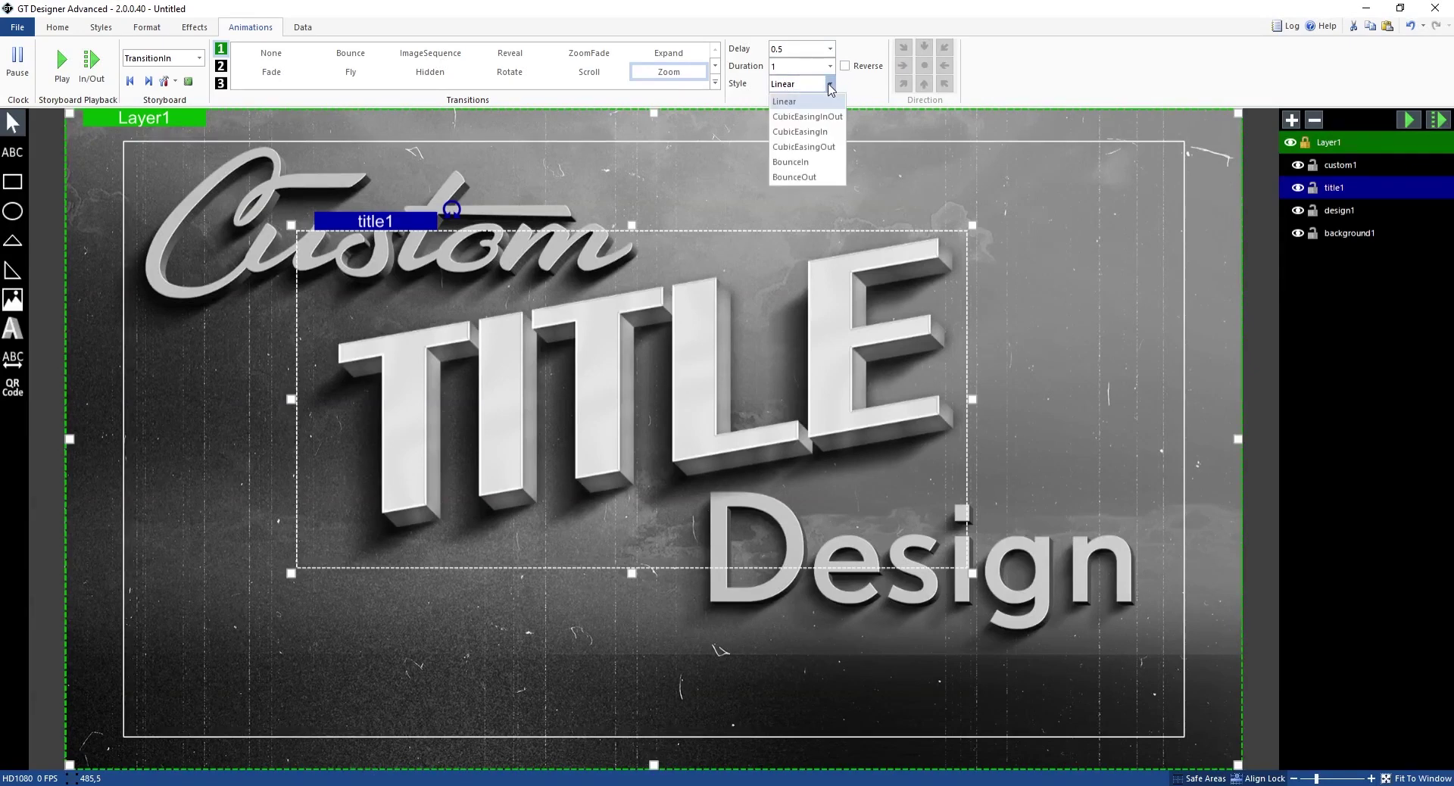
click(805, 118)
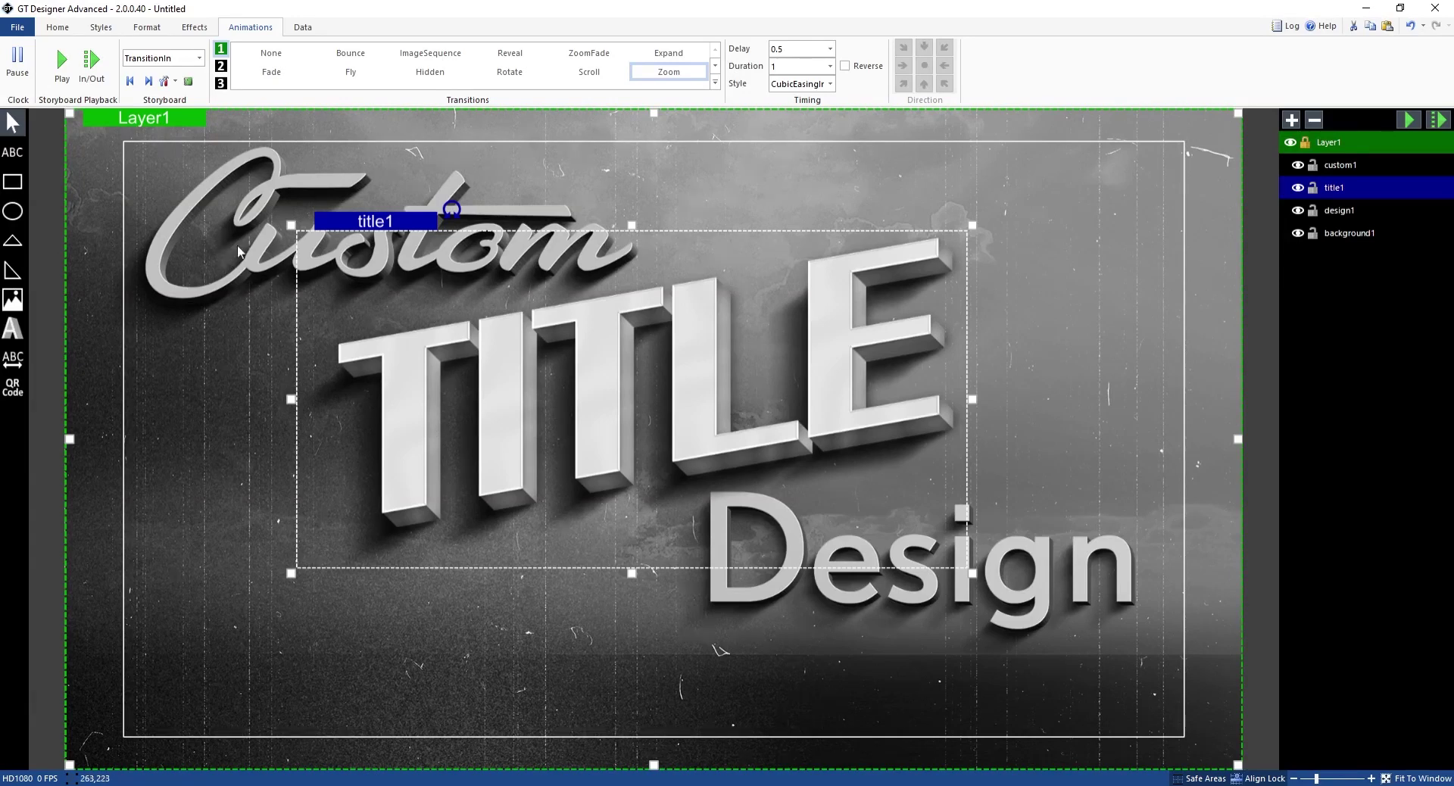
Give the design1 layer an upward Fly transition with delay 1 and CubicEasingInOut style, and preview the animation.
click(1340, 211)
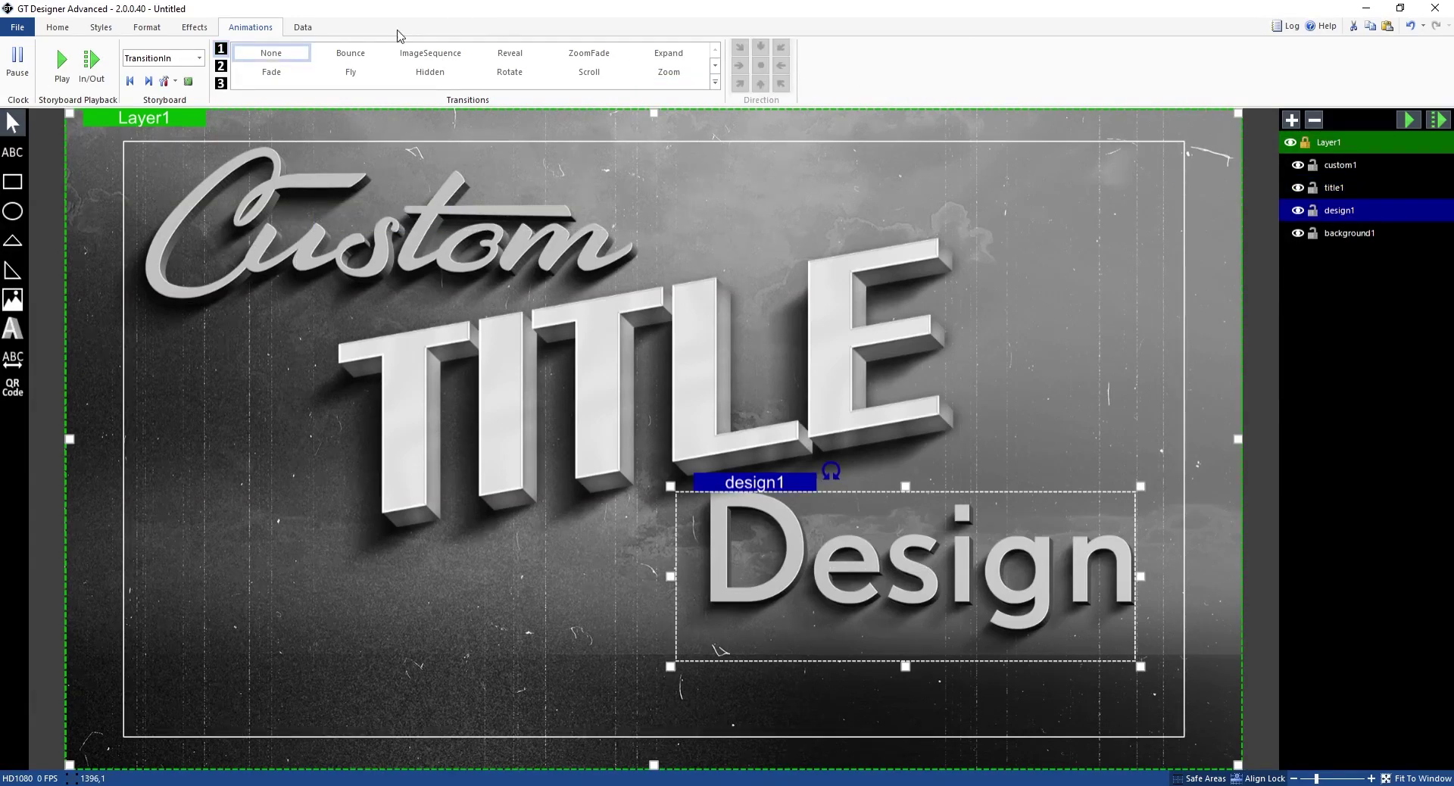
click(352, 73)
click(924, 83)
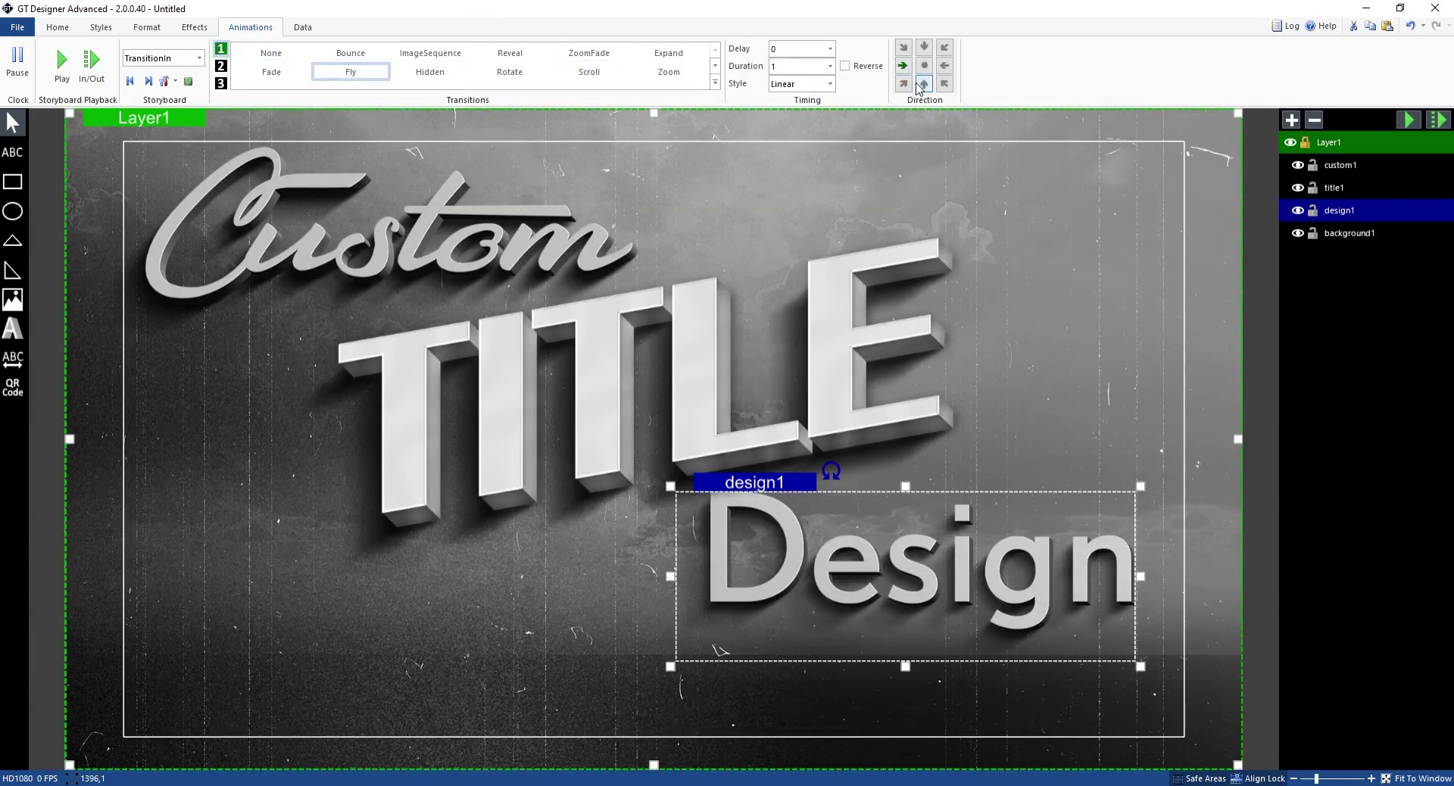
click(829, 48)
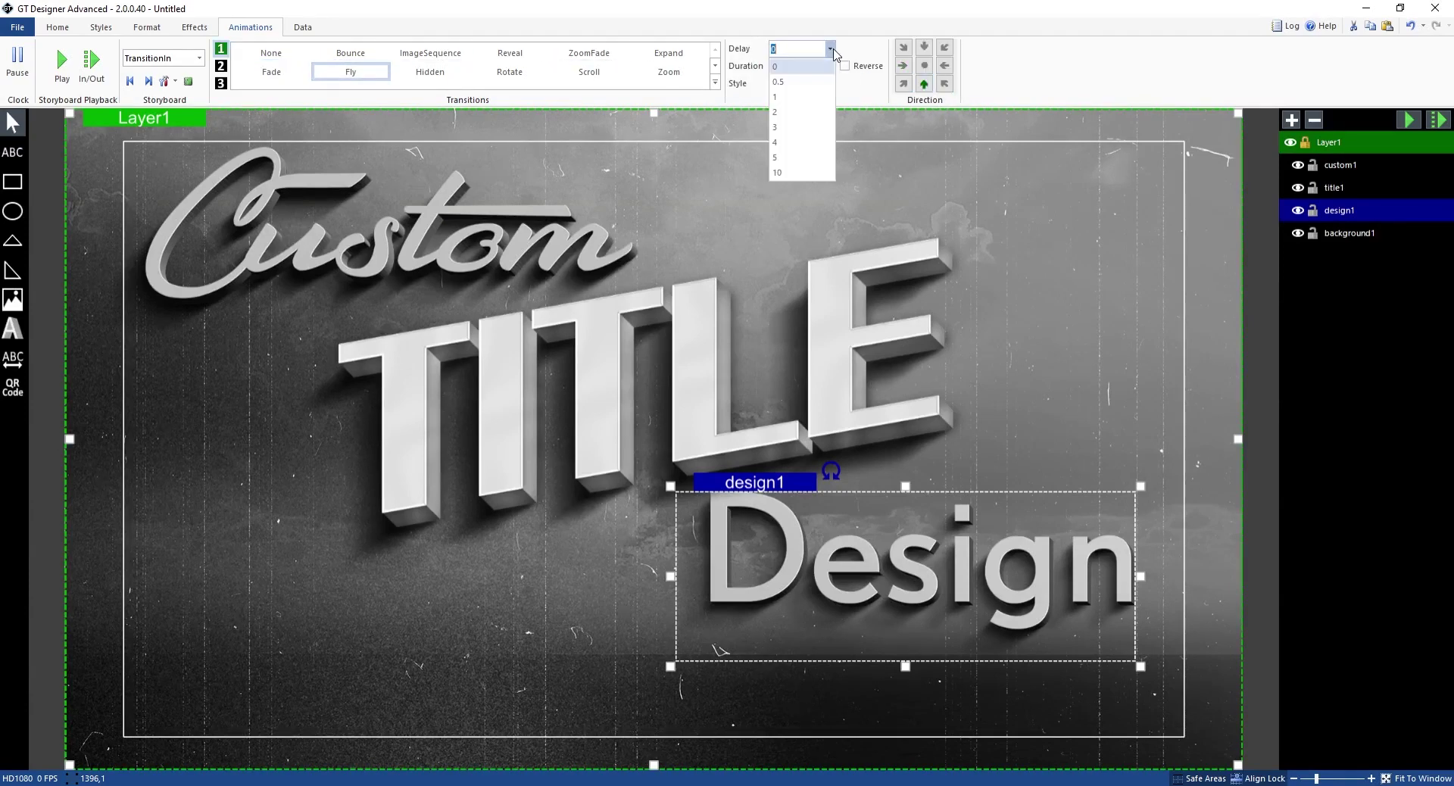
click(799, 96)
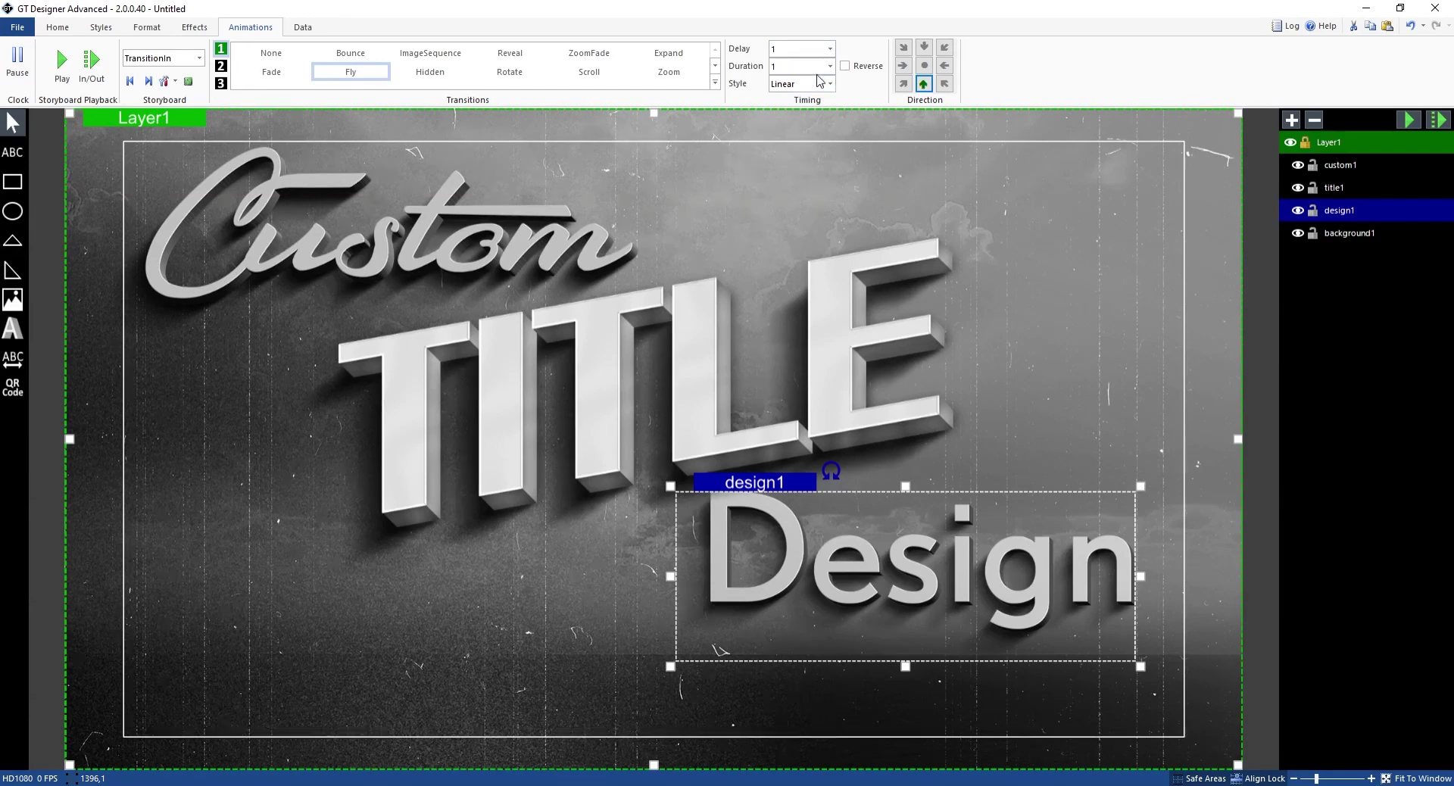
click(818, 78)
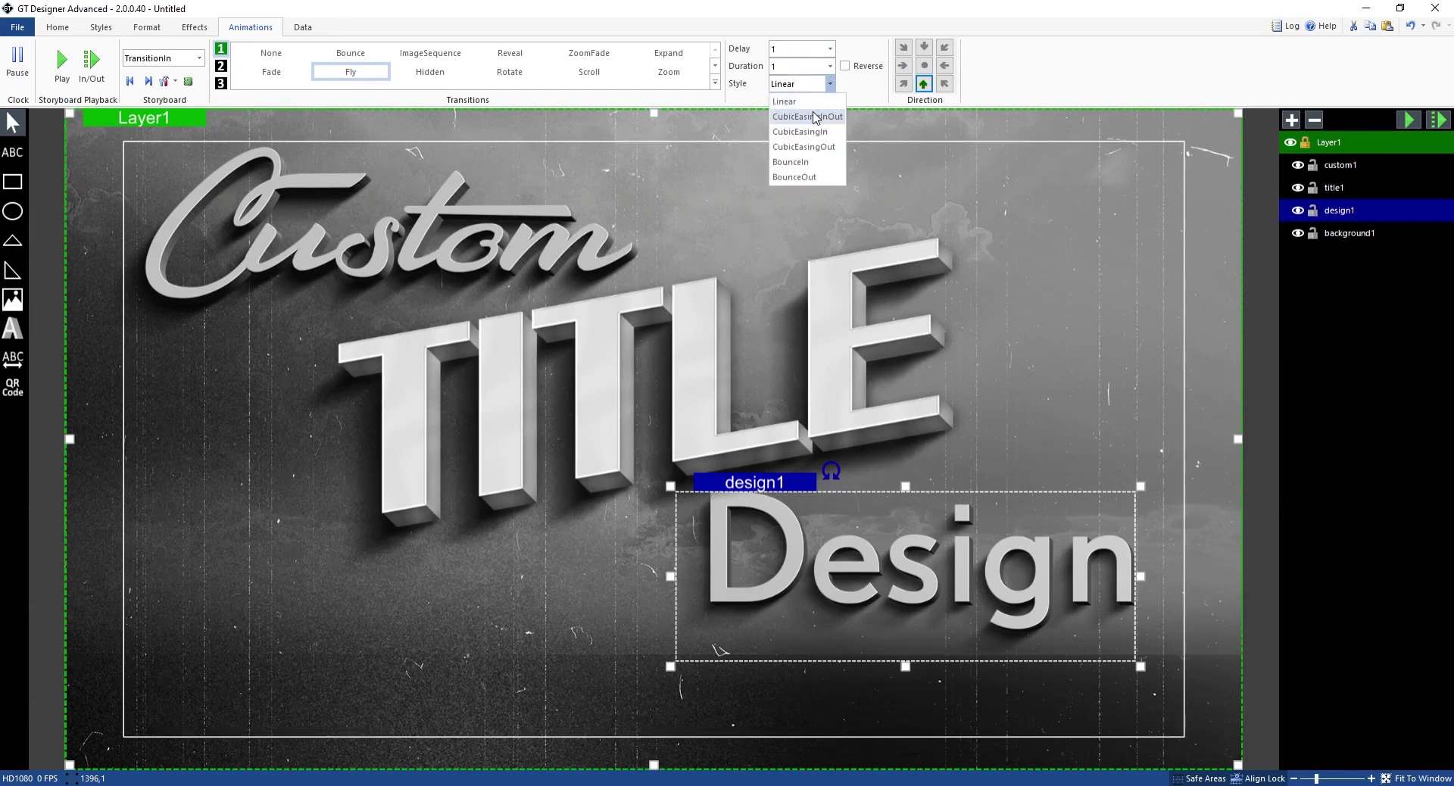
click(814, 115)
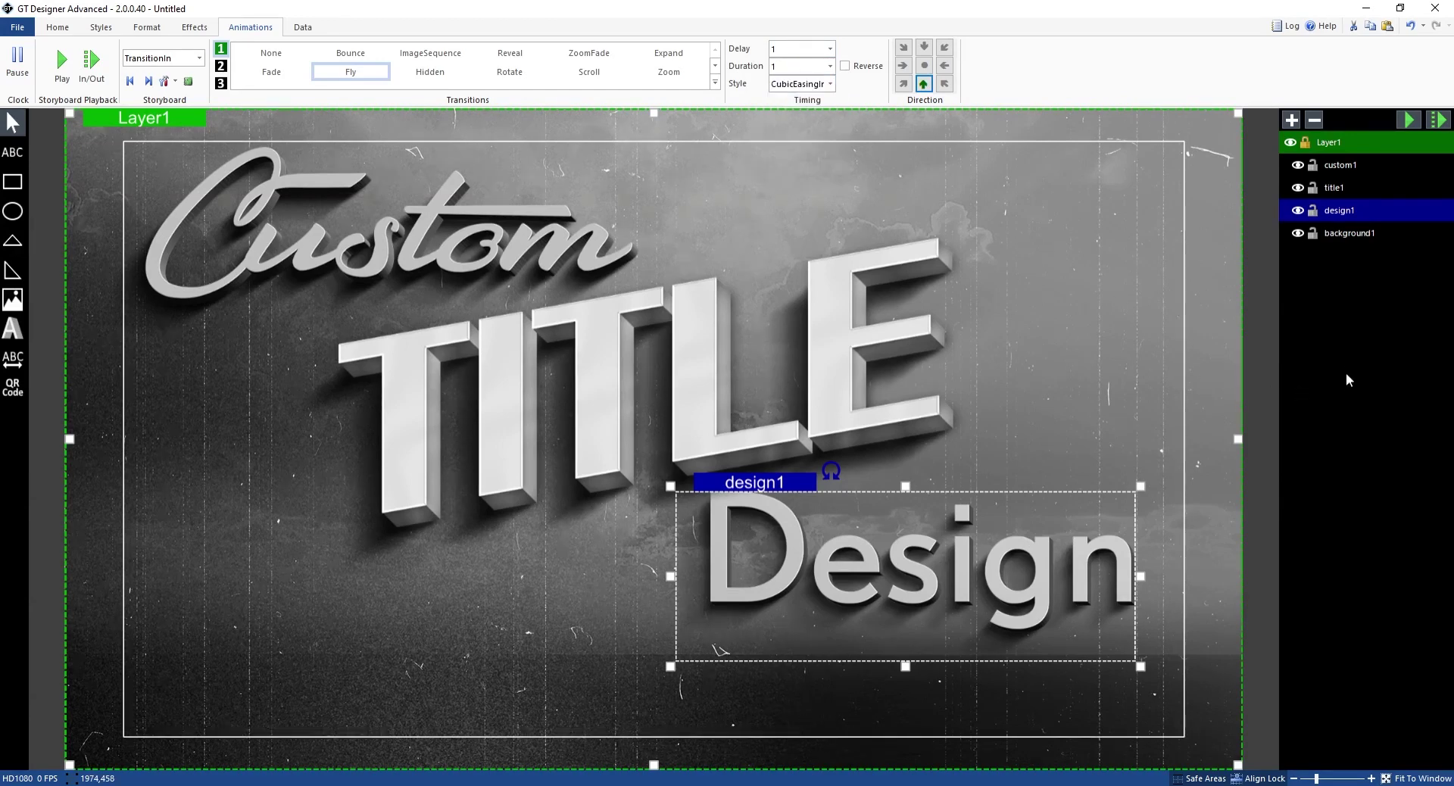
click(1410, 119)
Set the transition duration to 0.5 for each of the custom1, title1 and design1 layers.
click(1342, 167)
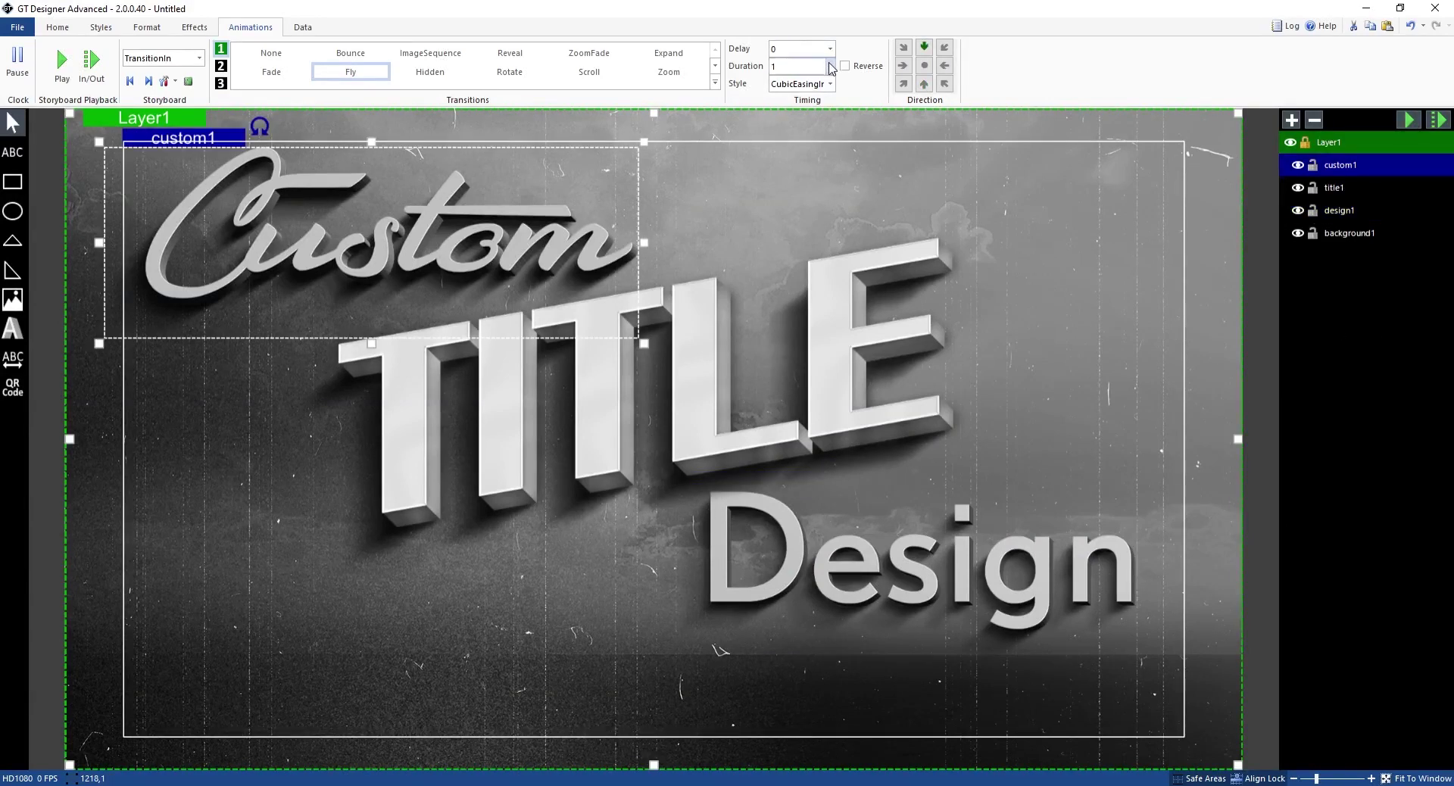
click(830, 66)
click(798, 85)
click(1335, 188)
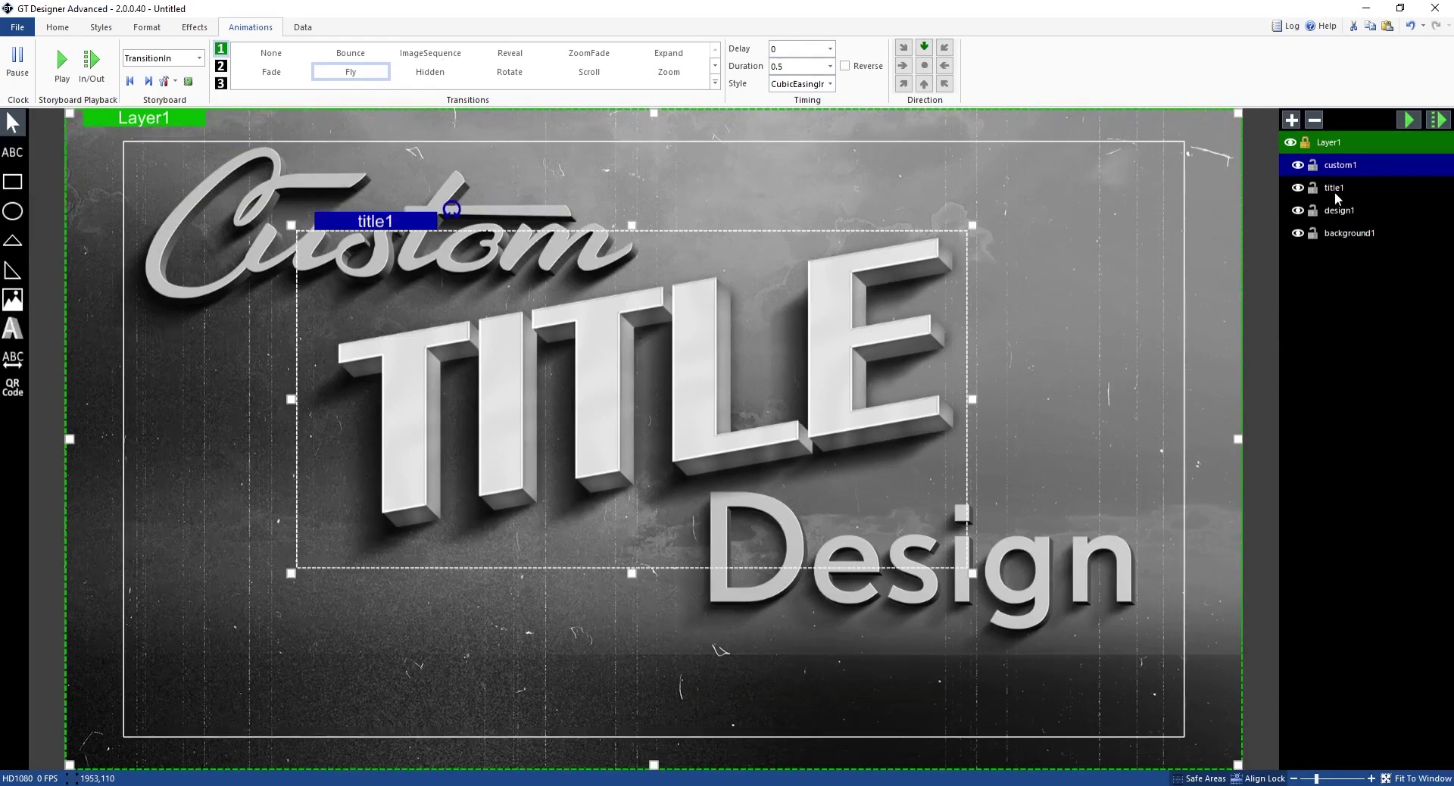
click(830, 66)
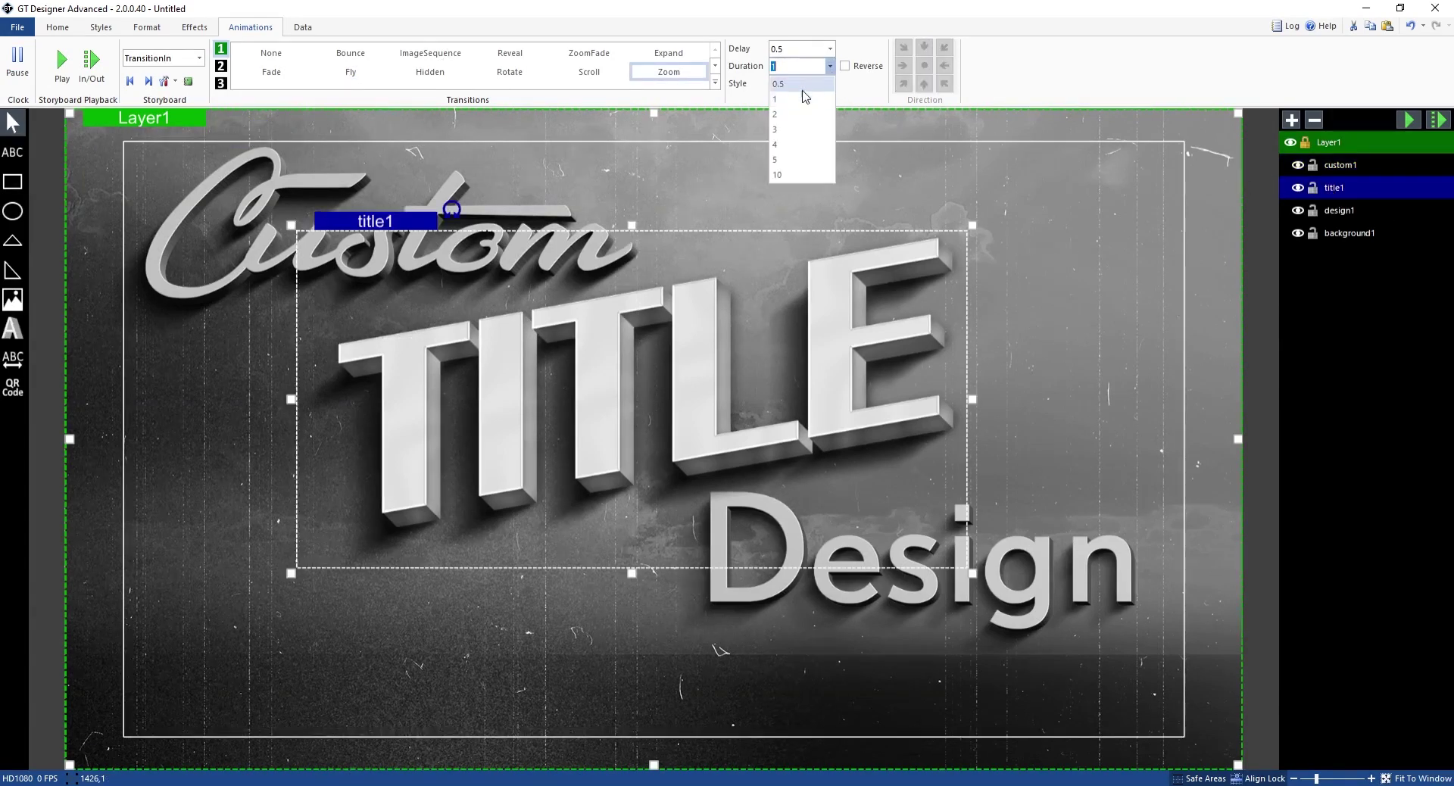
click(801, 86)
click(1340, 211)
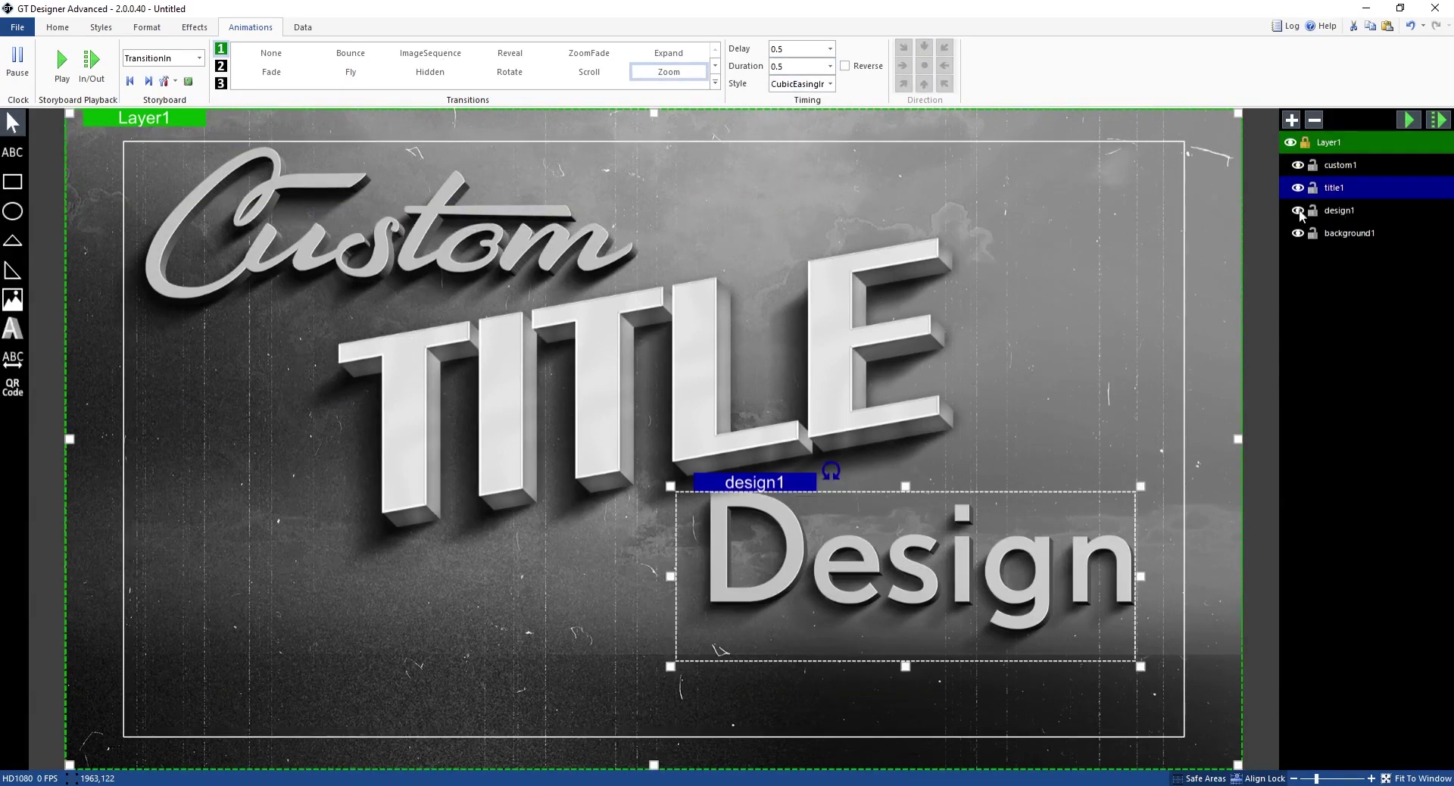
click(830, 66)
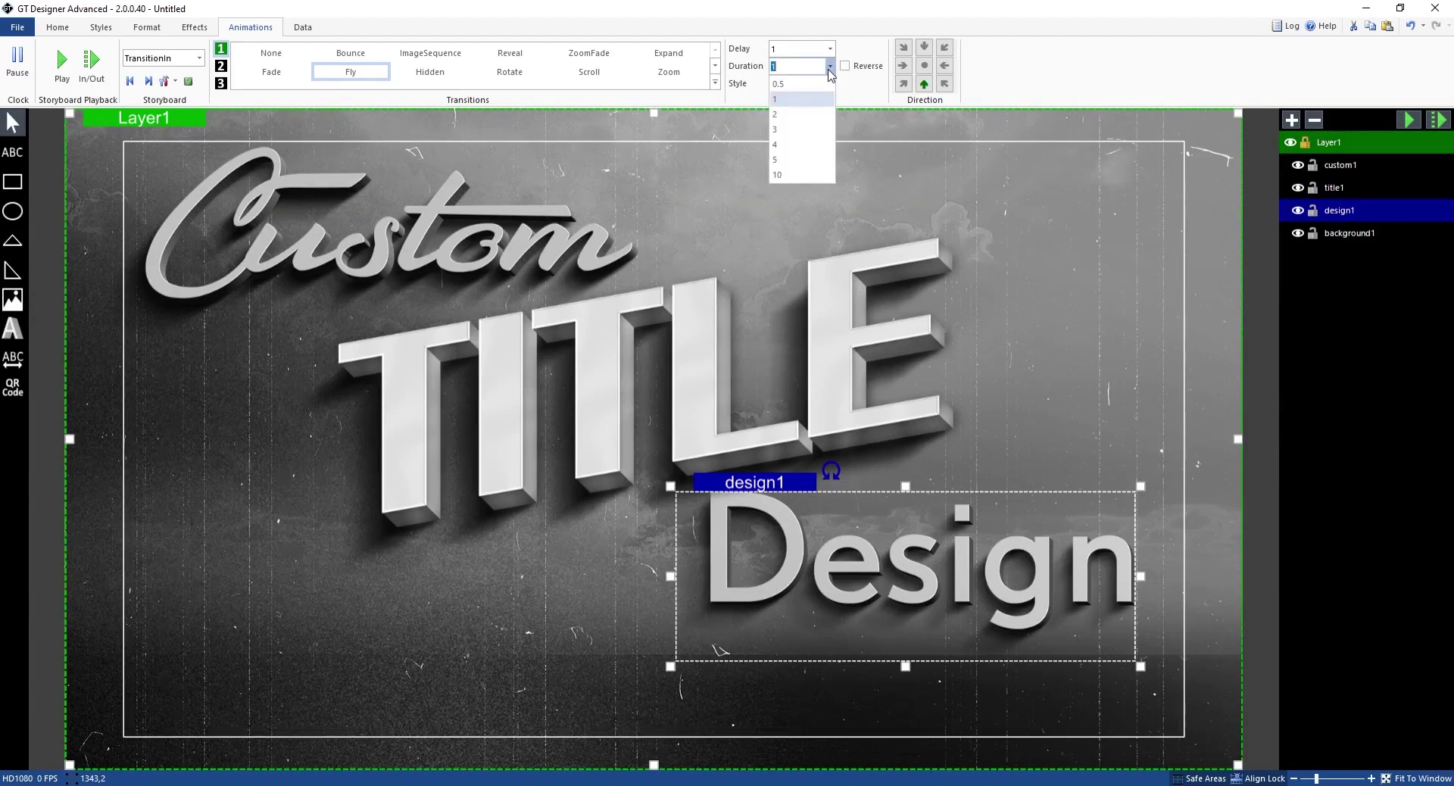
click(792, 146)
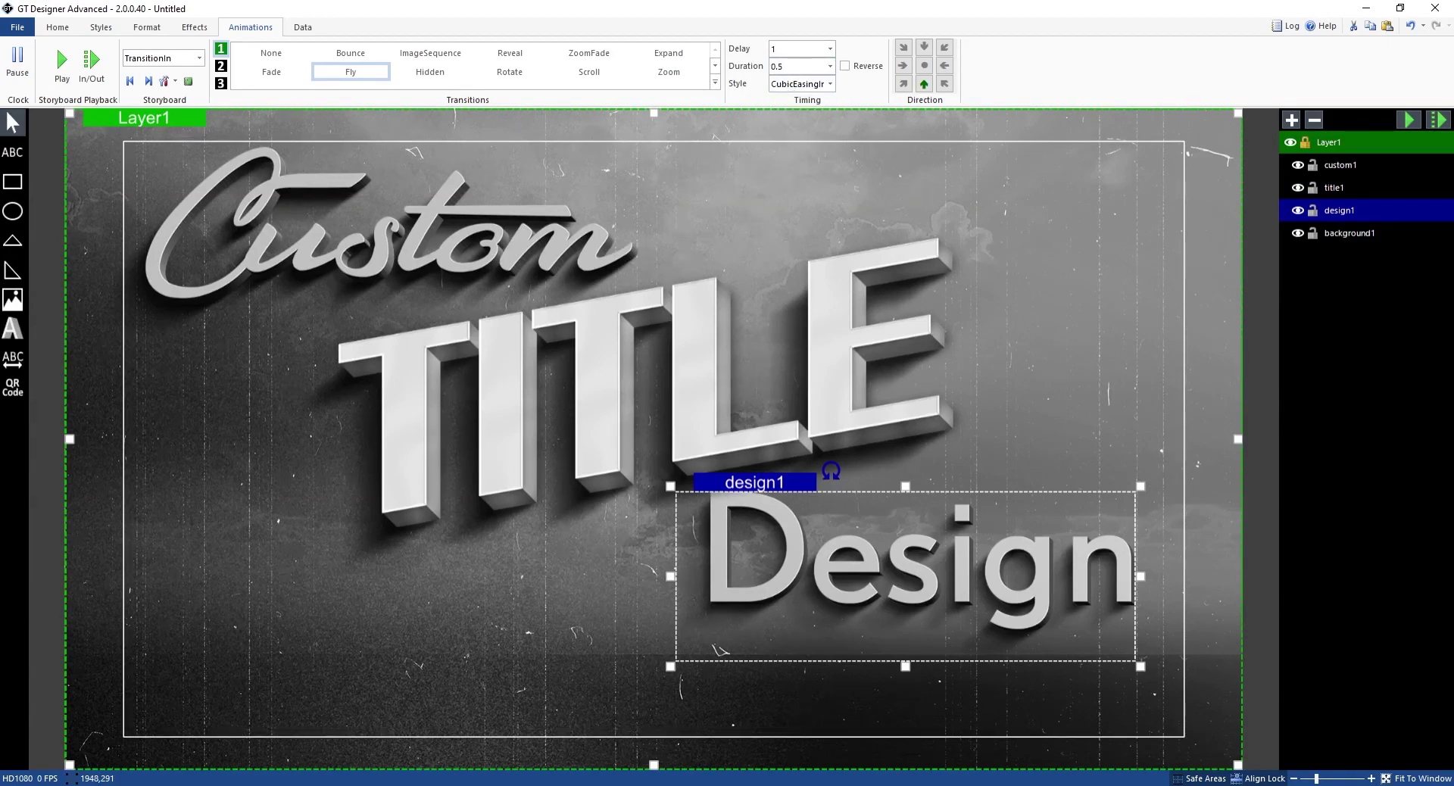
Play back the layer animations and save the design to the Desktop as "vintage title".
click(1404, 121)
click(16, 29)
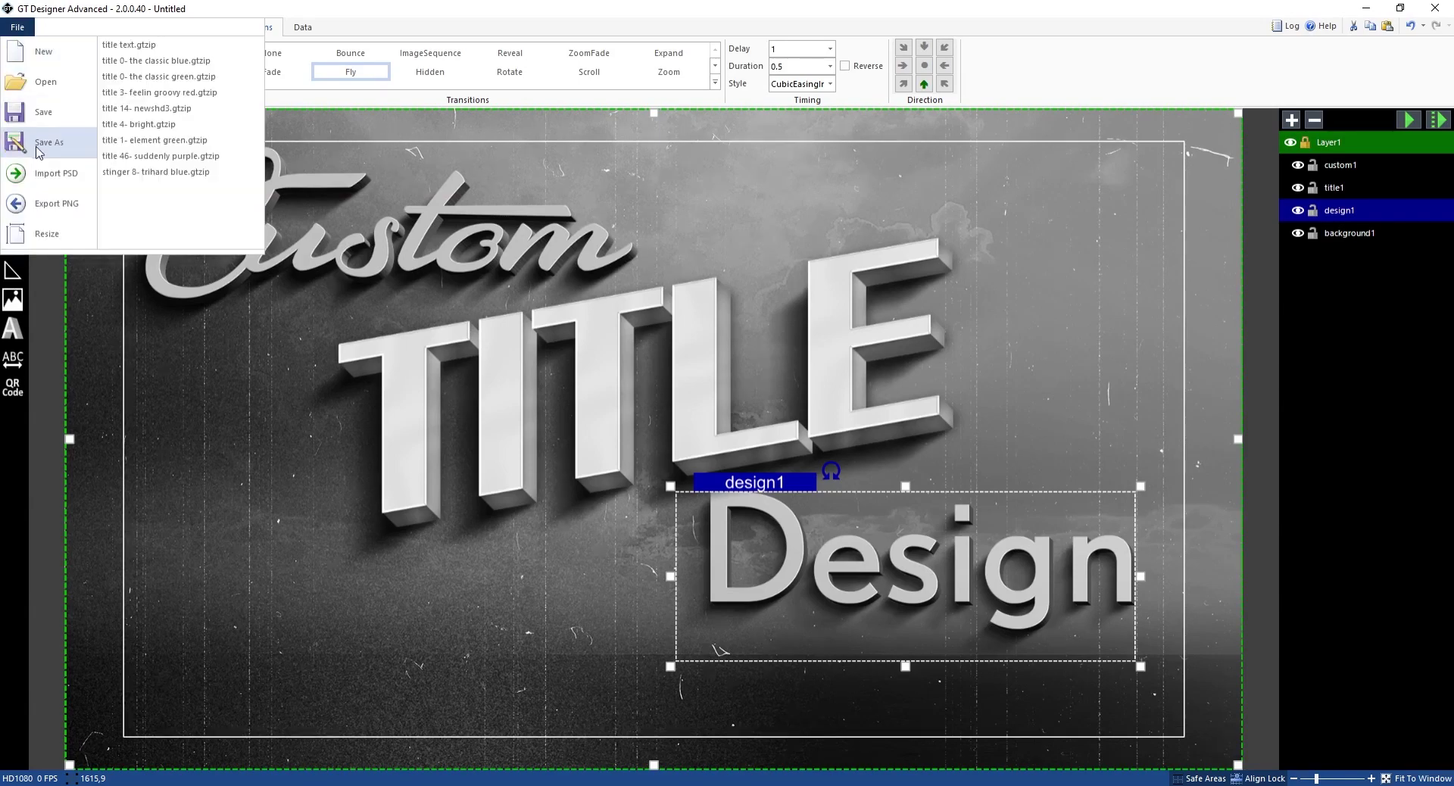
click(34, 184)
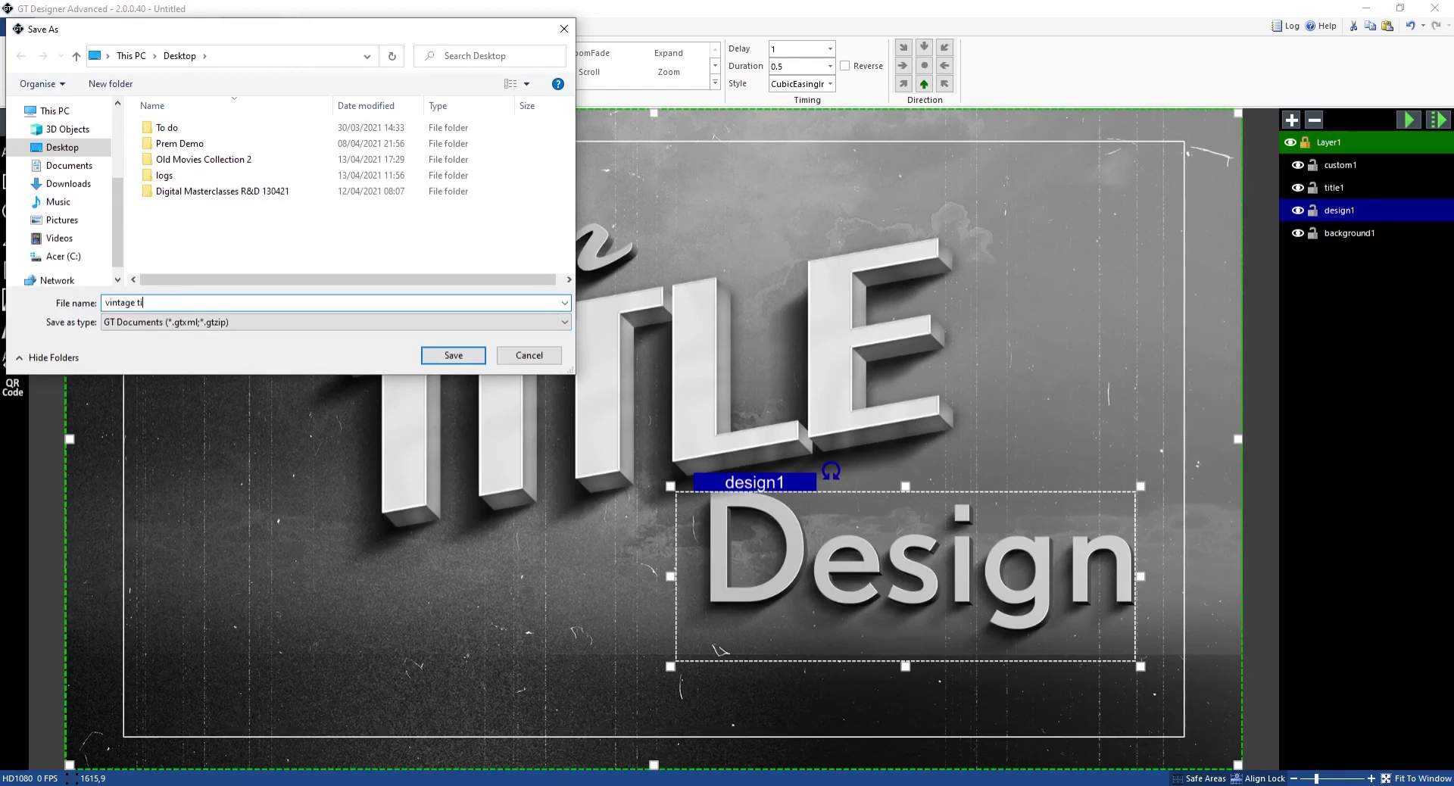
click(452, 355)
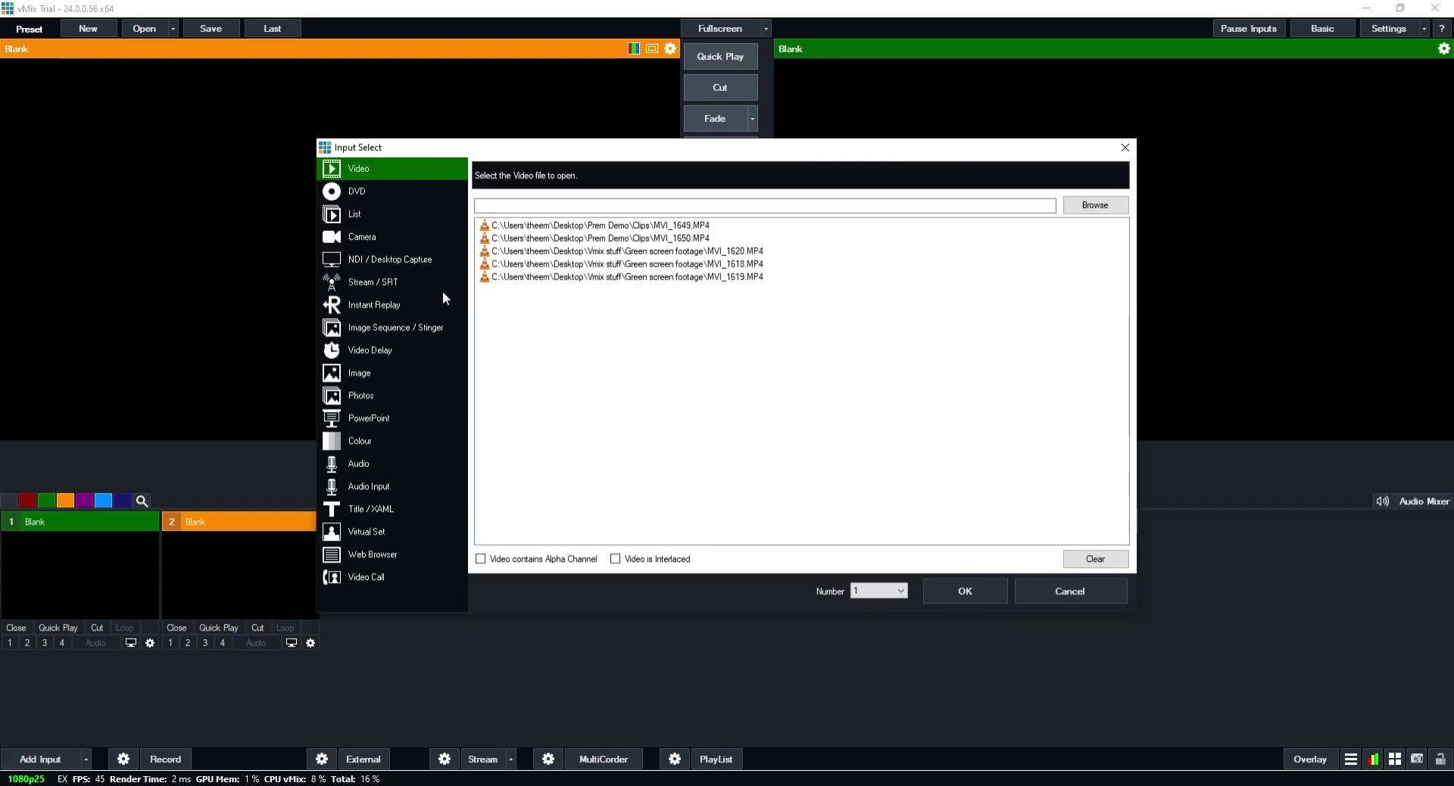
Switch to vMix, add vintage title.gtzip from the Desktop as a Title / XAML input, and close its title editor.
click(370, 512)
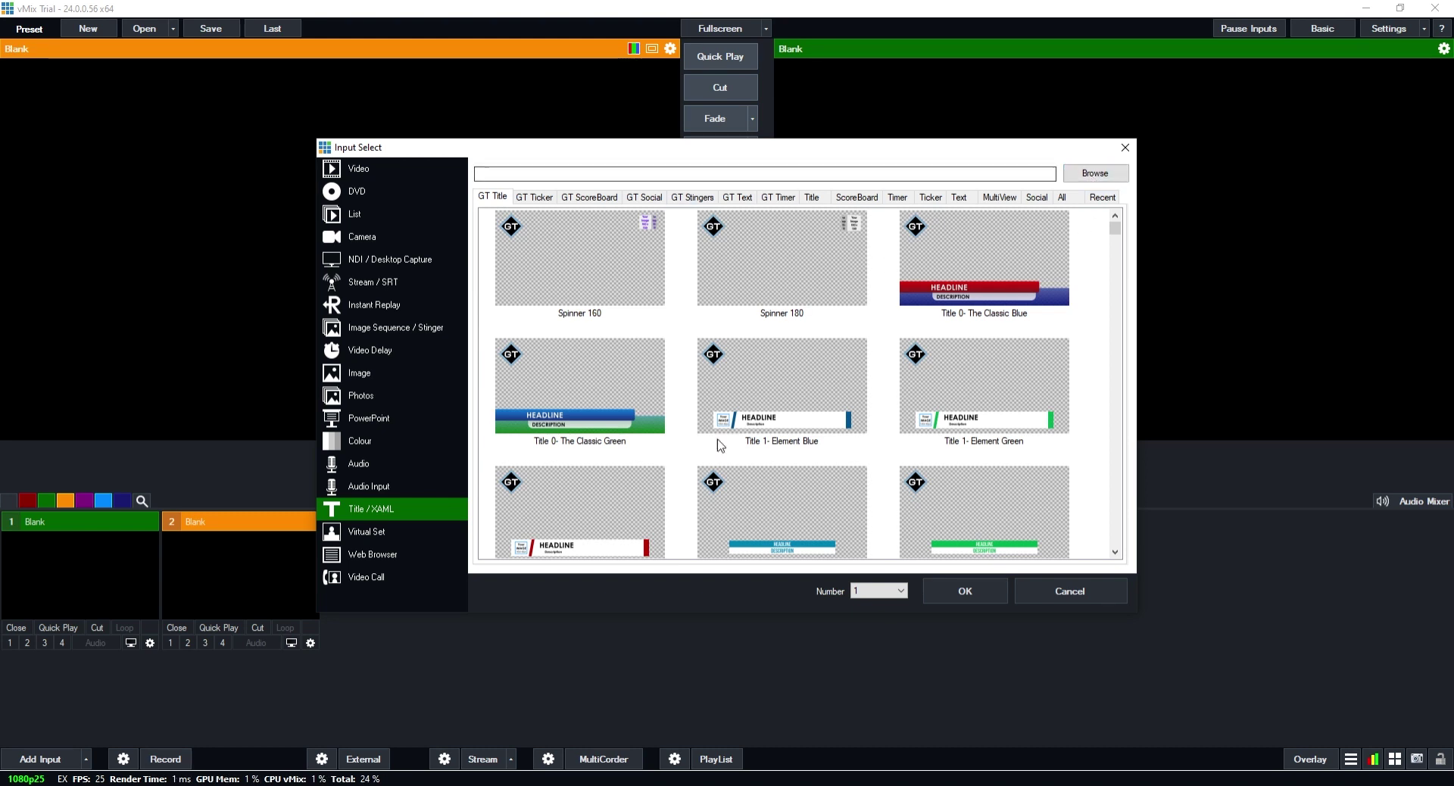
click(1094, 175)
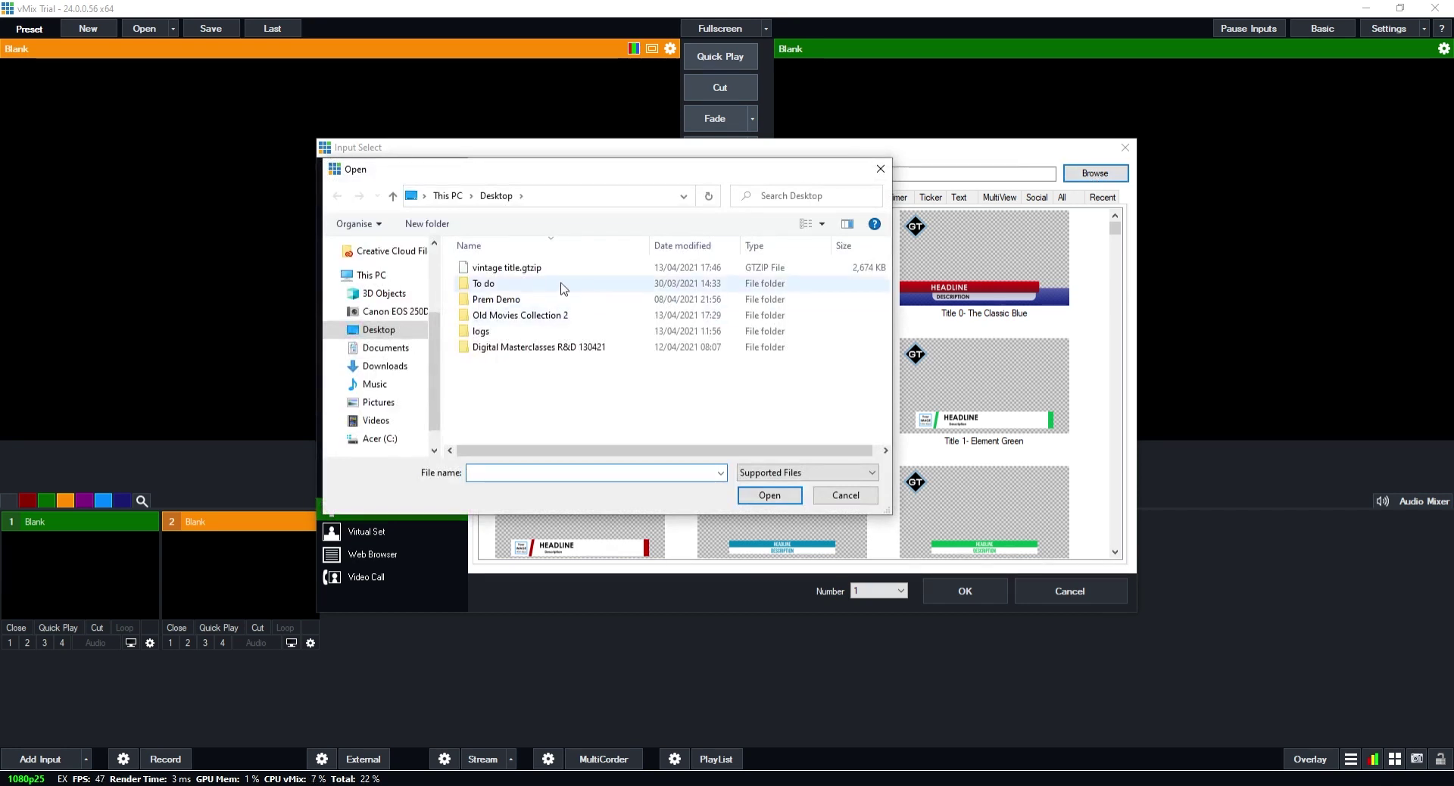
click(514, 270)
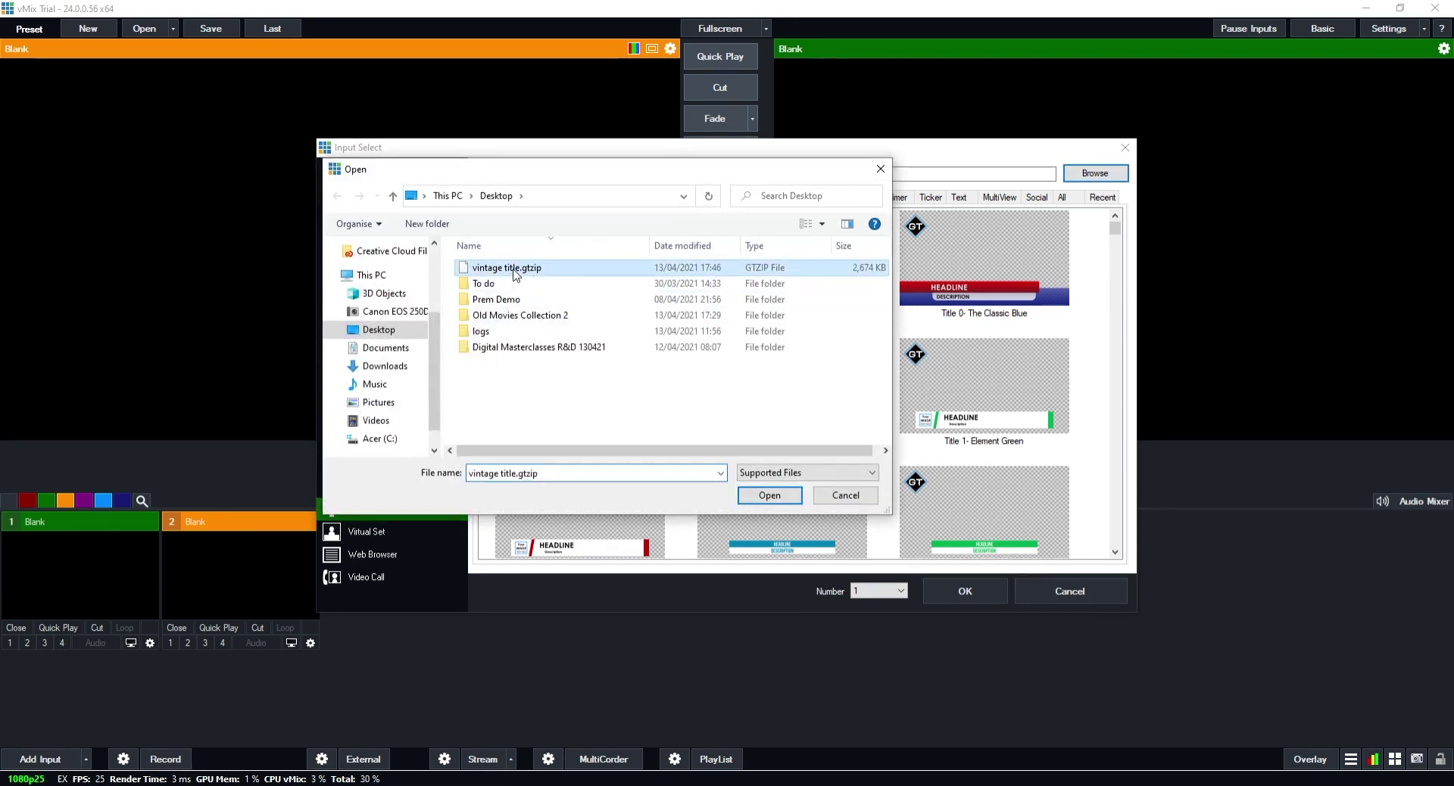
click(763, 497)
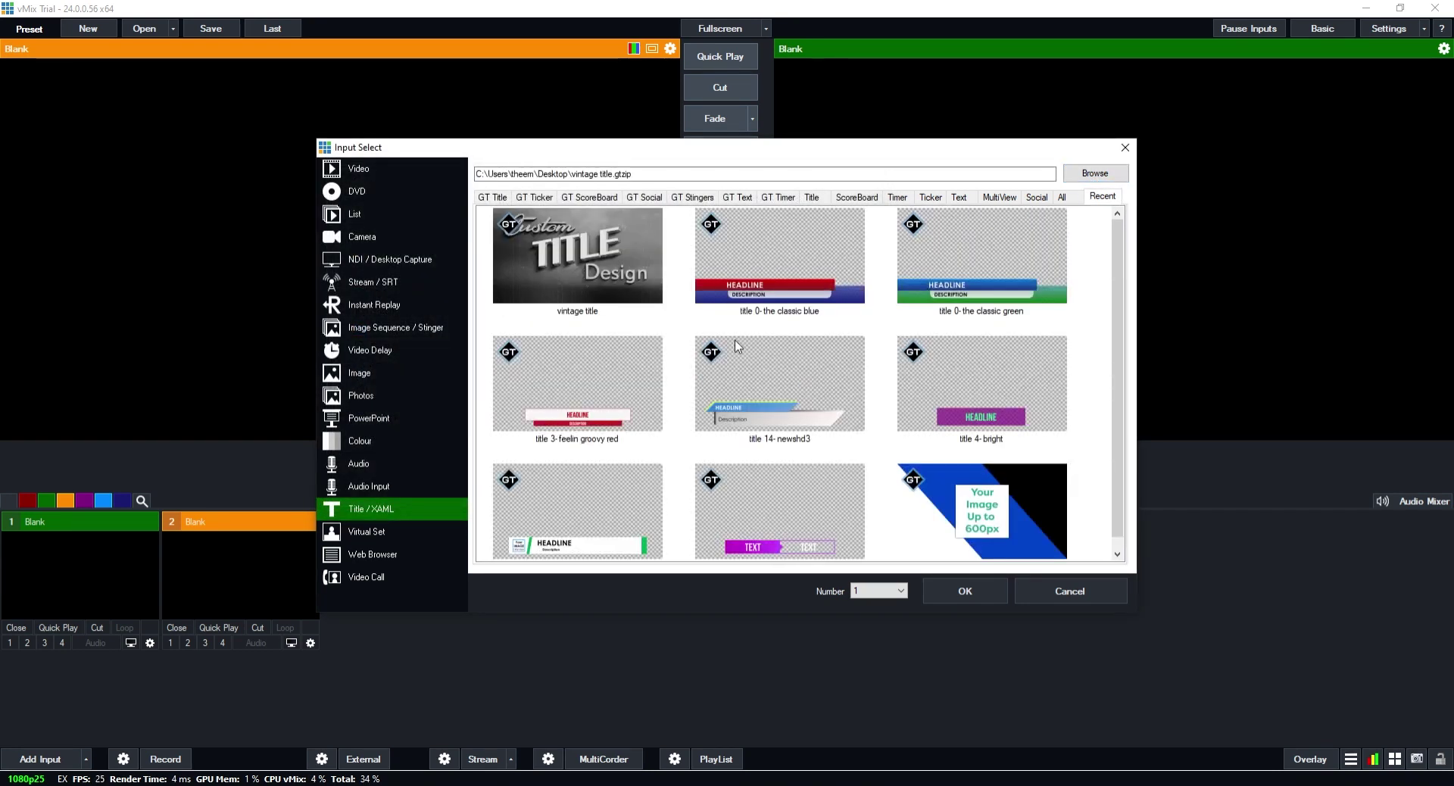
click(585, 257)
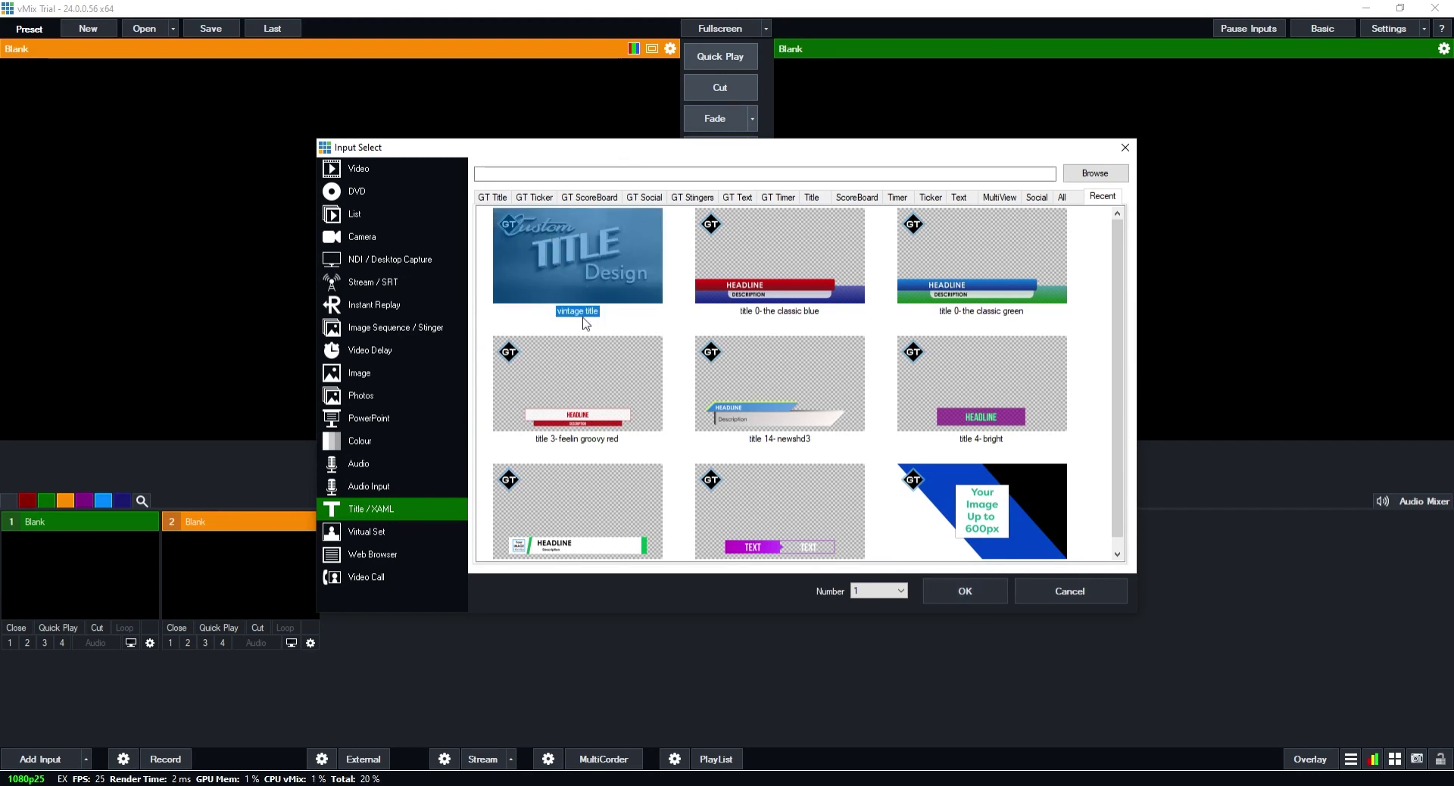
click(962, 593)
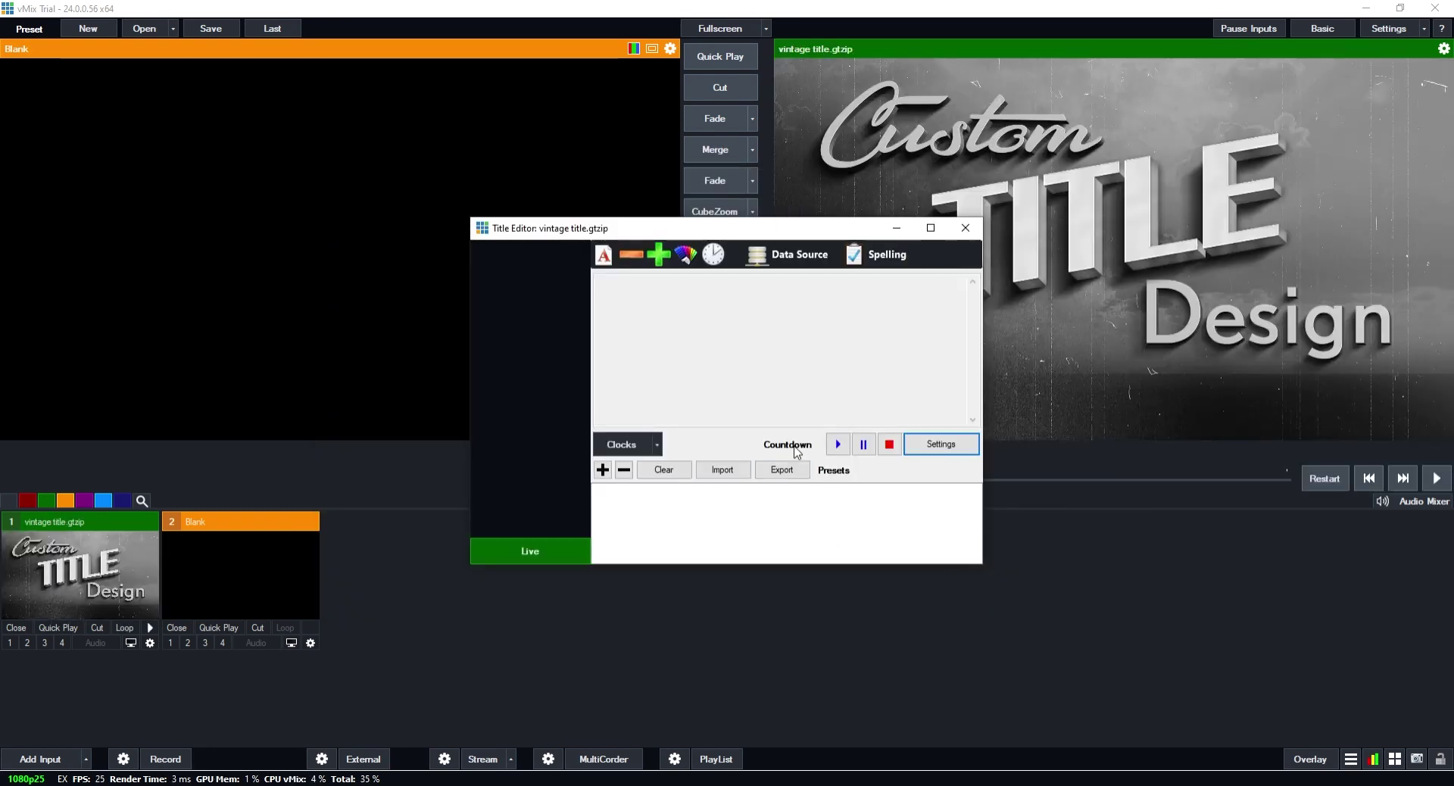
click(966, 229)
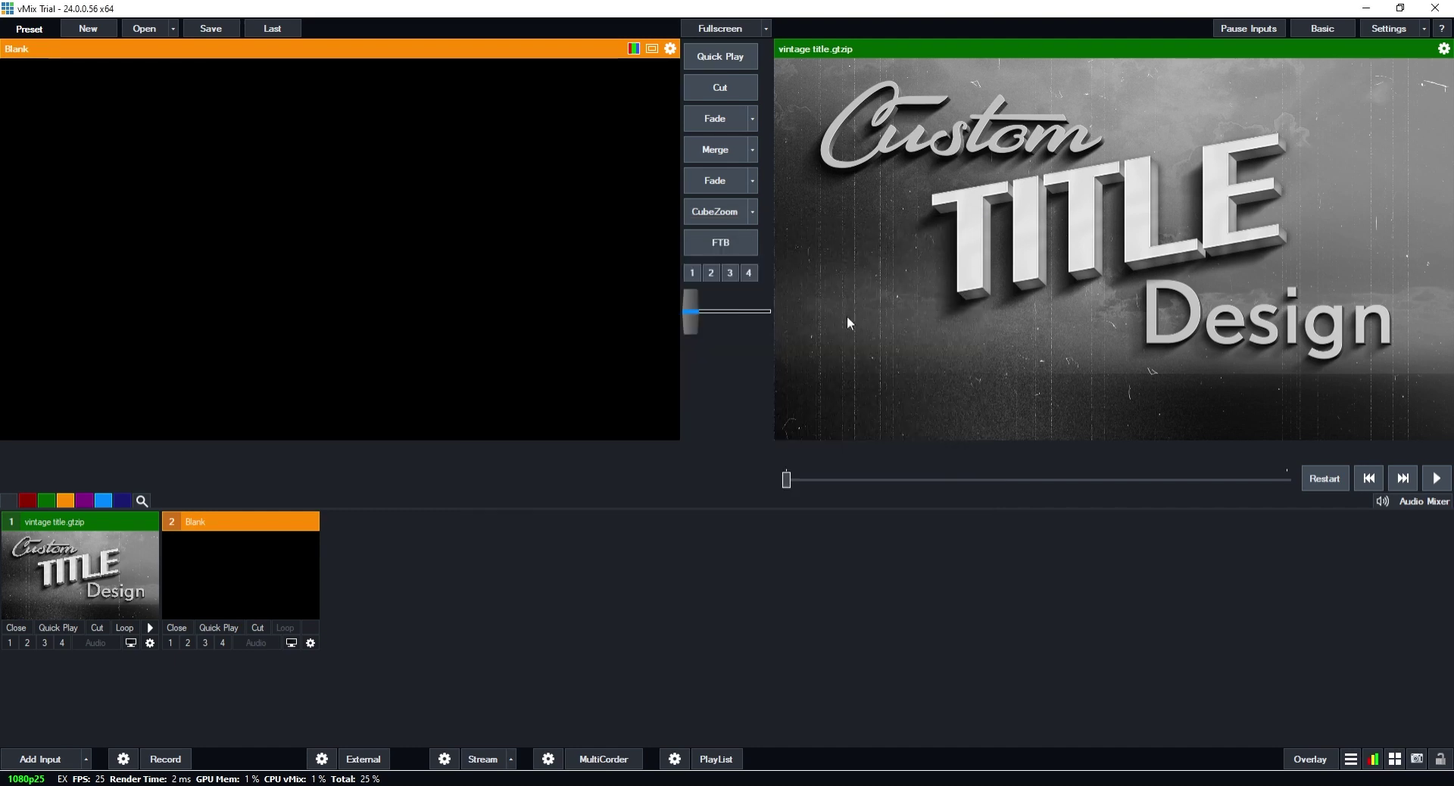
Load the vintage title input into the preview and play its animation.
click(73, 574)
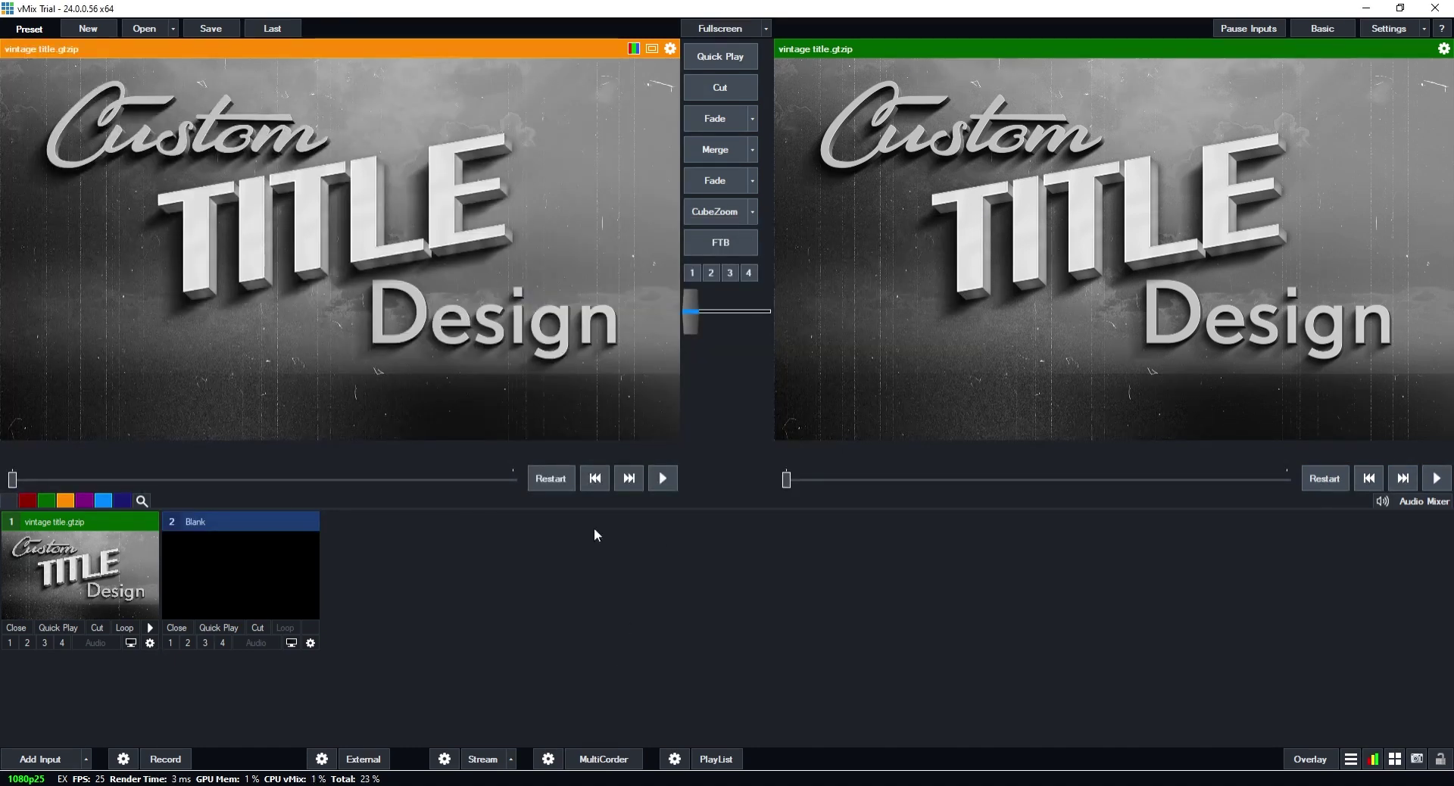
click(664, 479)
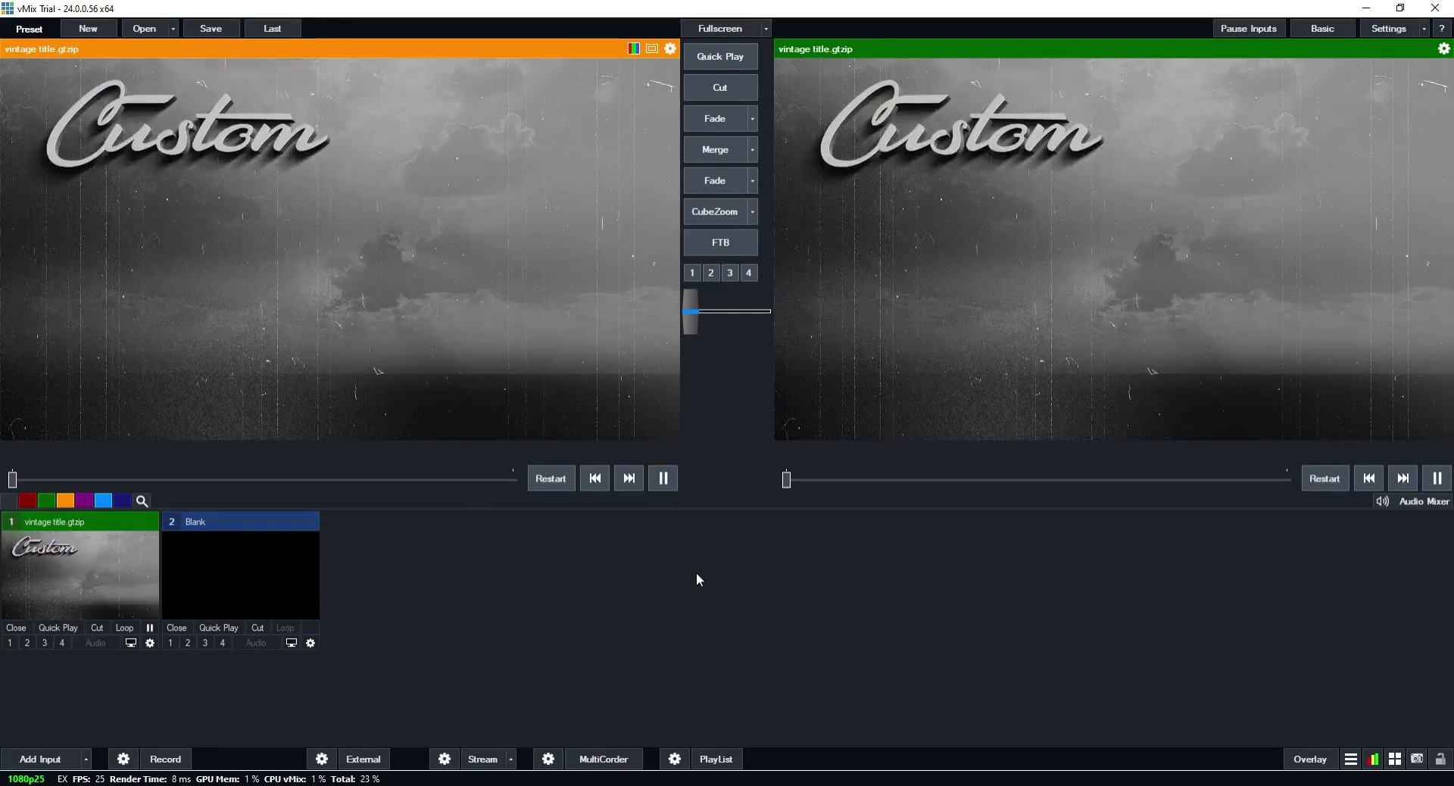